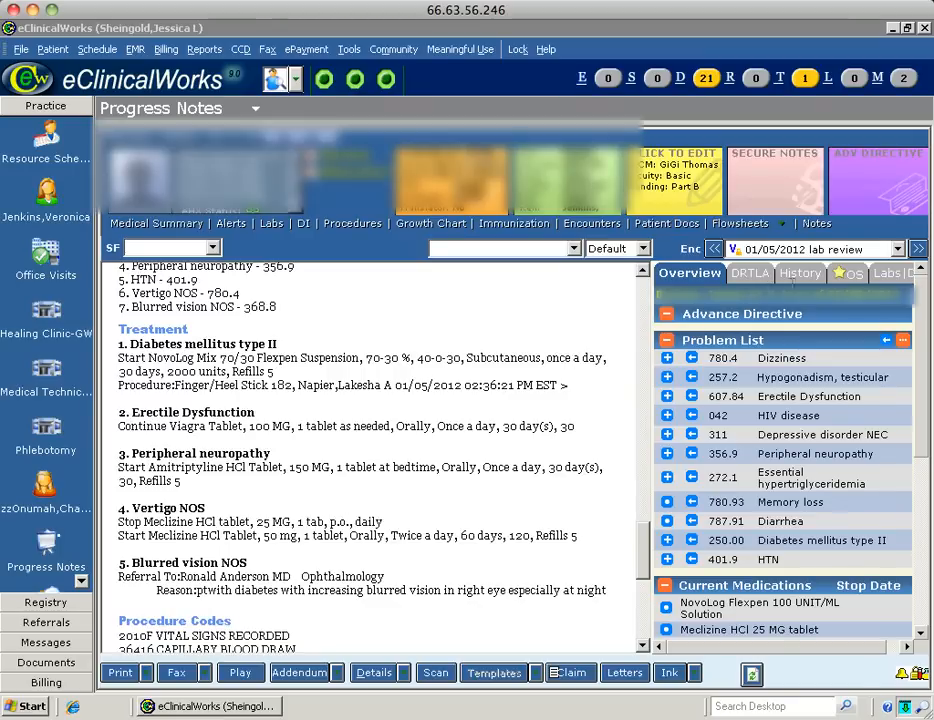
# Switch the open progress note to the patient's 05/23/2012 f/u encounter.
pyautogui.click(898, 250)
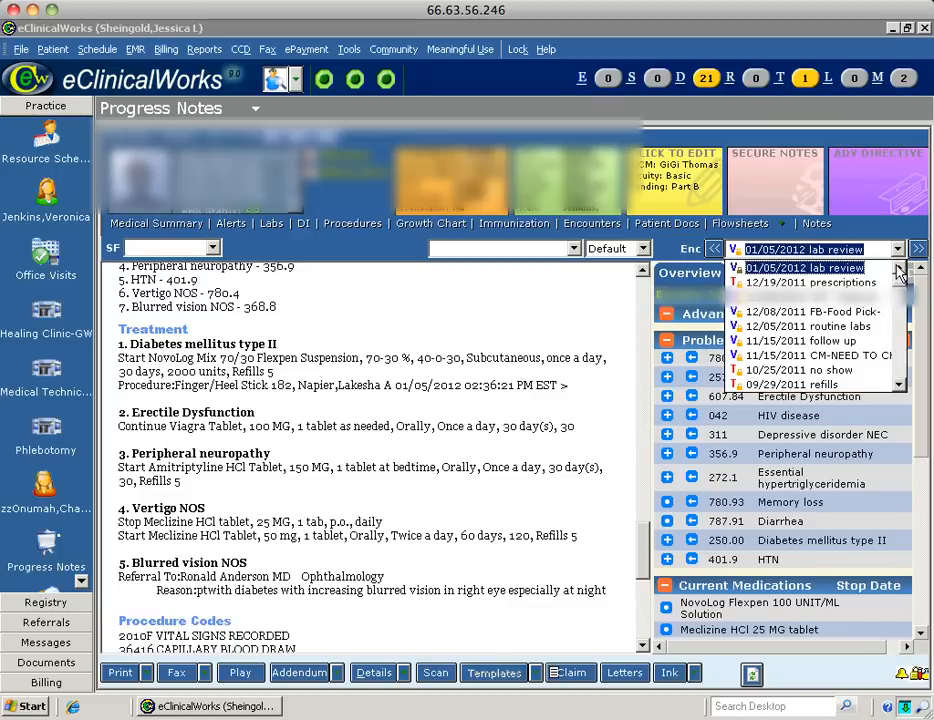
pyautogui.click(898, 250)
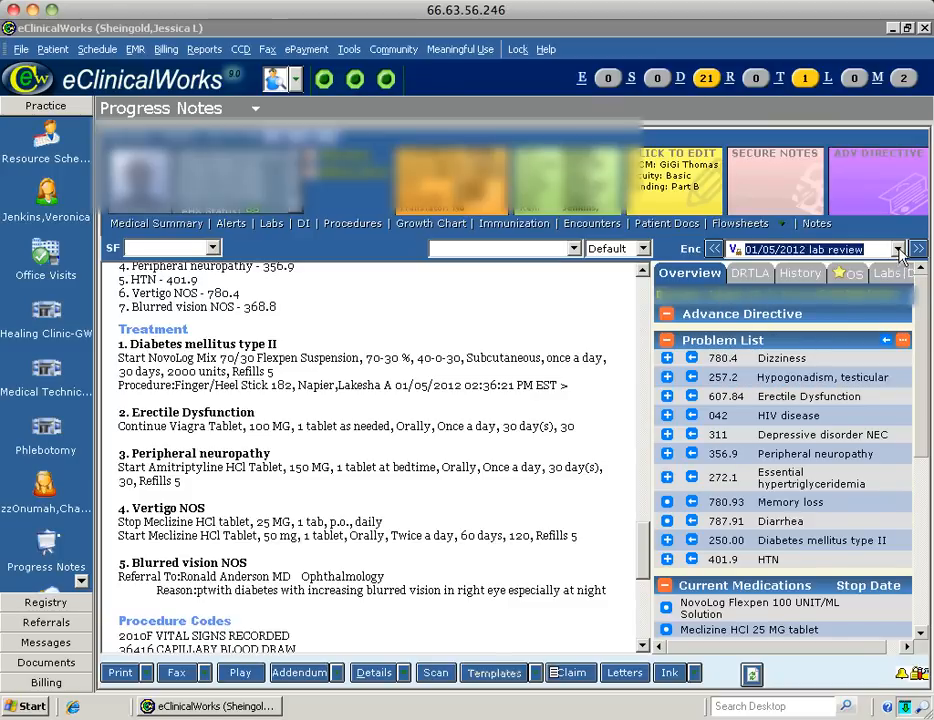
pyautogui.click(901, 249)
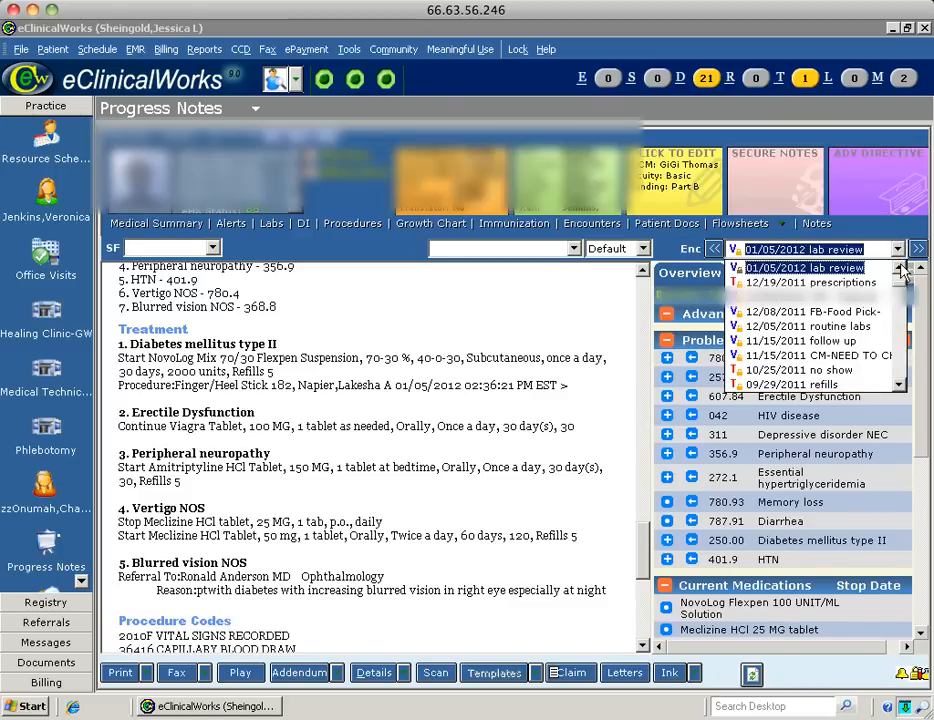
pyautogui.click(900, 268)
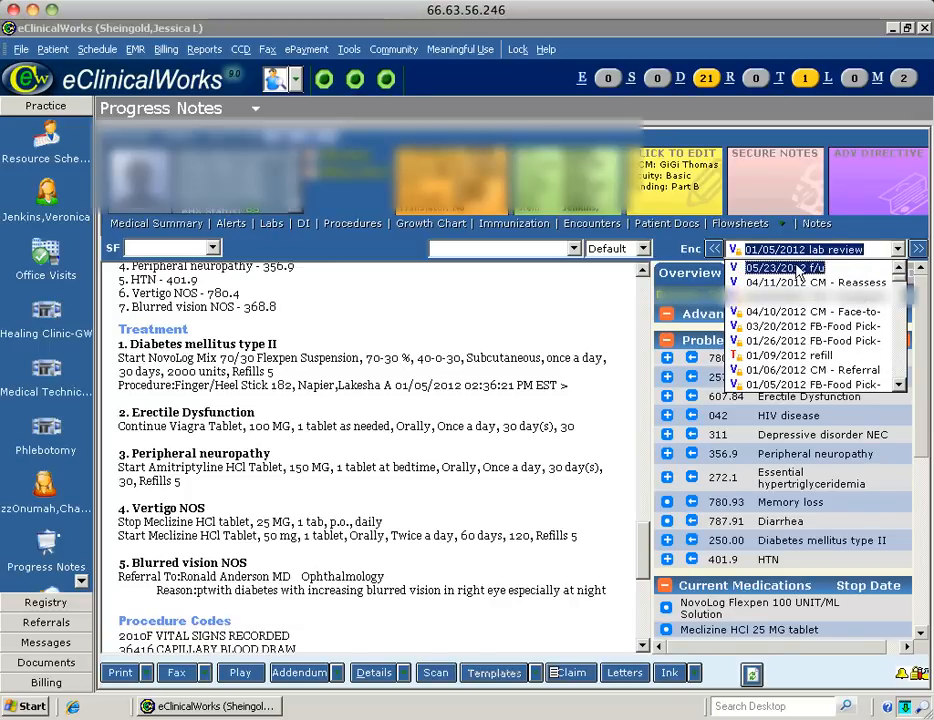
pyautogui.click(797, 268)
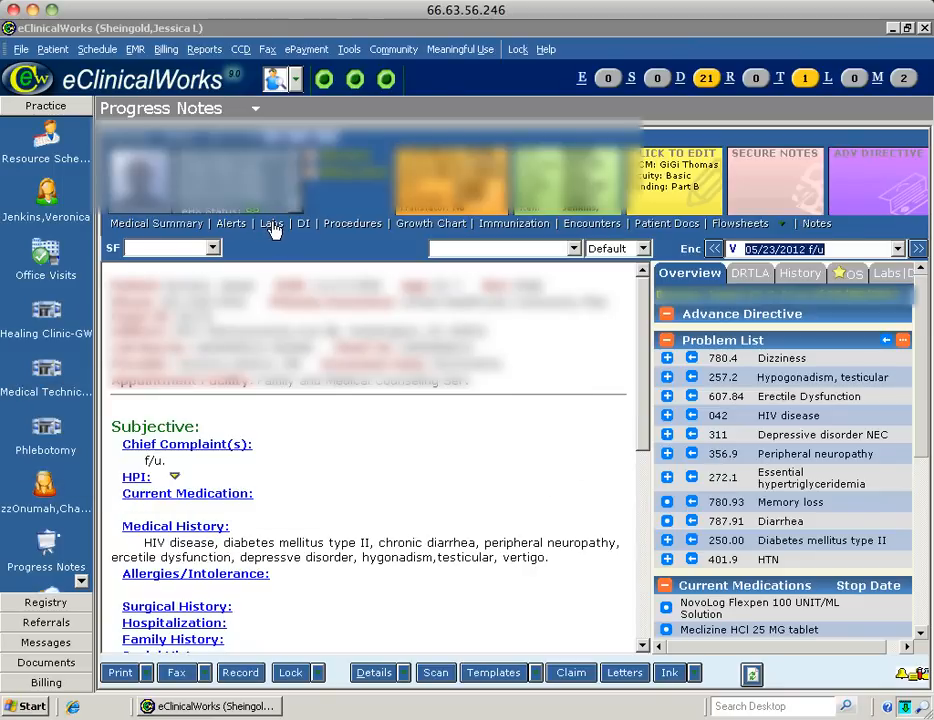
pyautogui.click(272, 226)
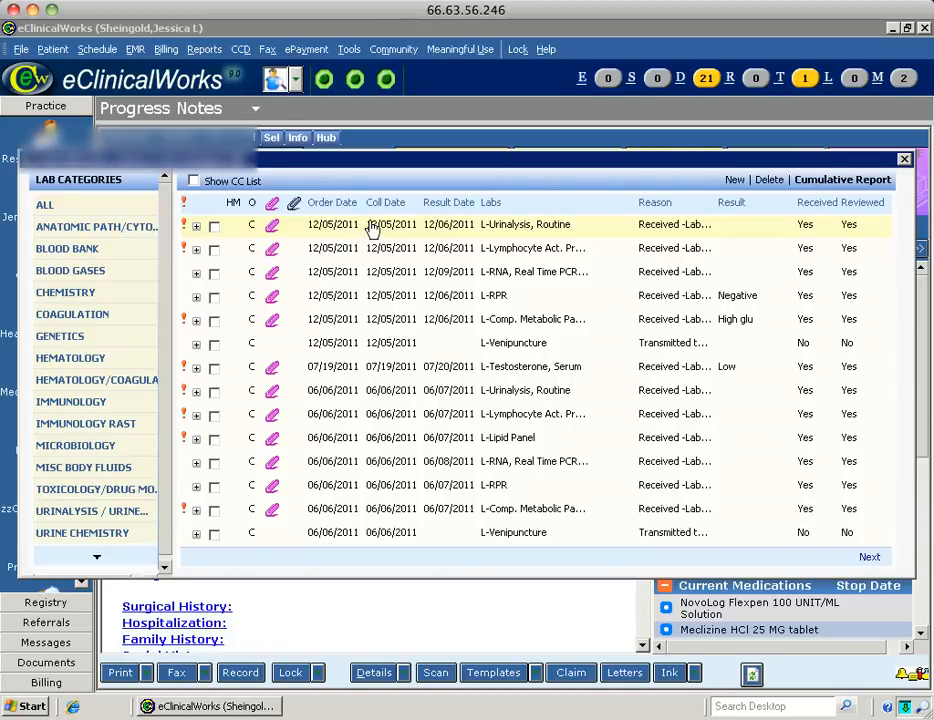
pyautogui.click(271, 227)
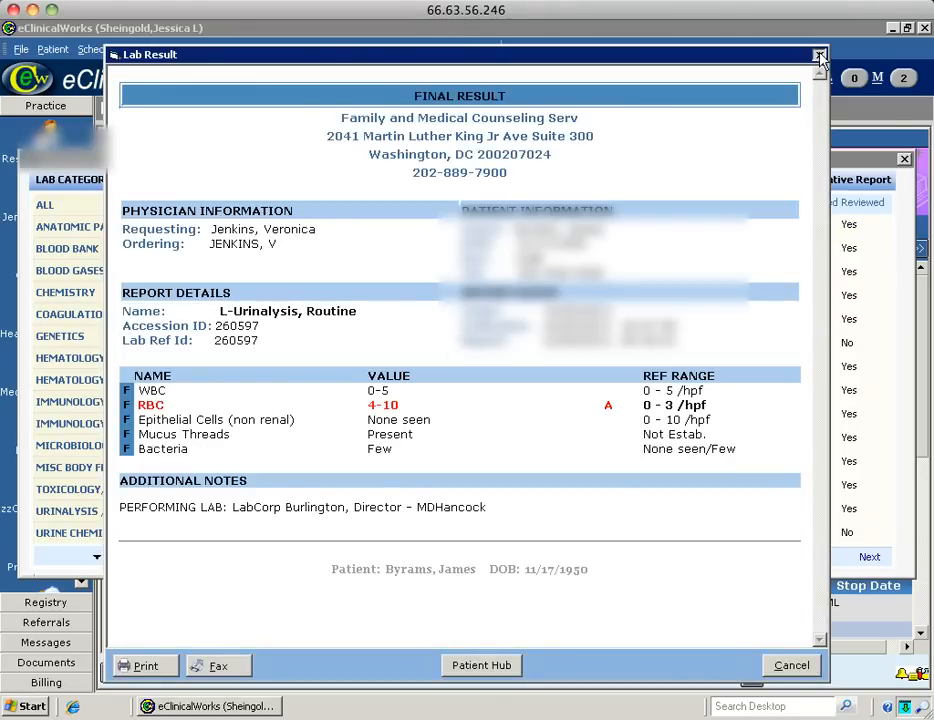
pyautogui.click(818, 55)
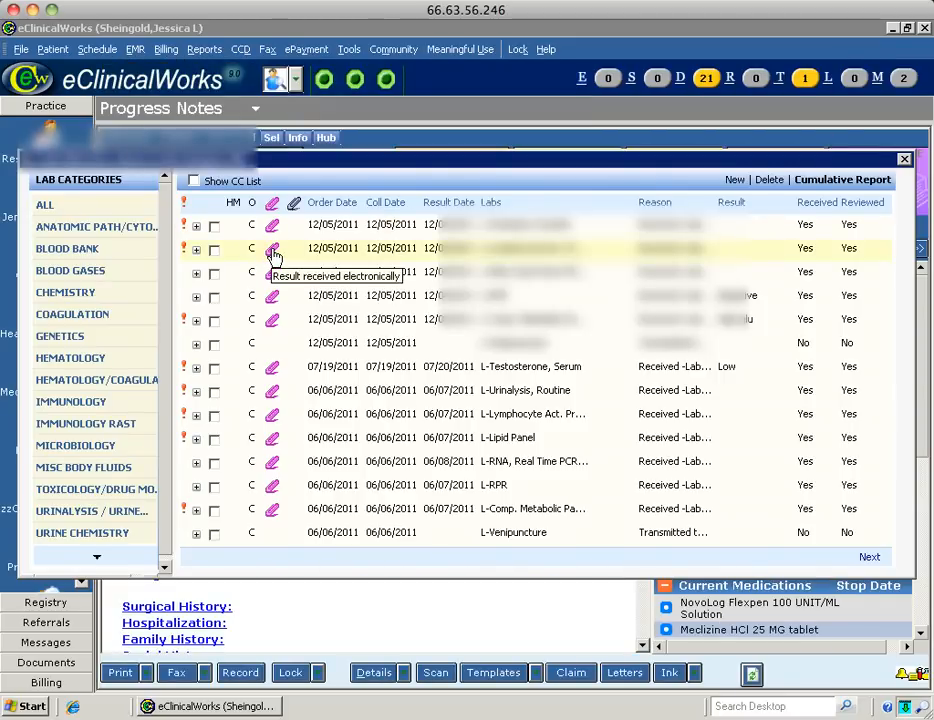
pyautogui.click(273, 251)
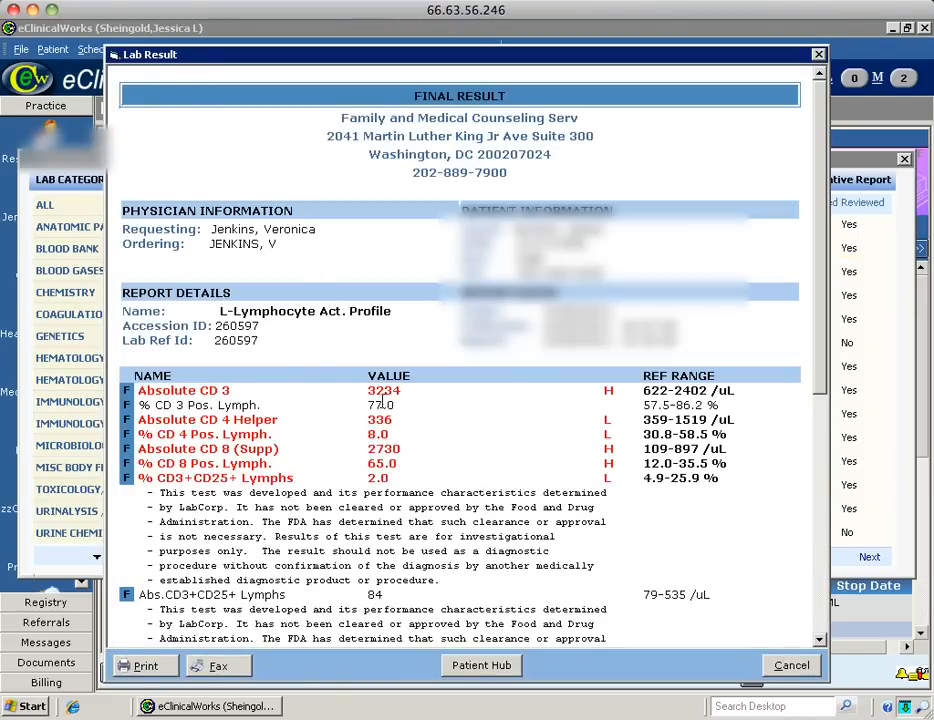
pyautogui.click(820, 56)
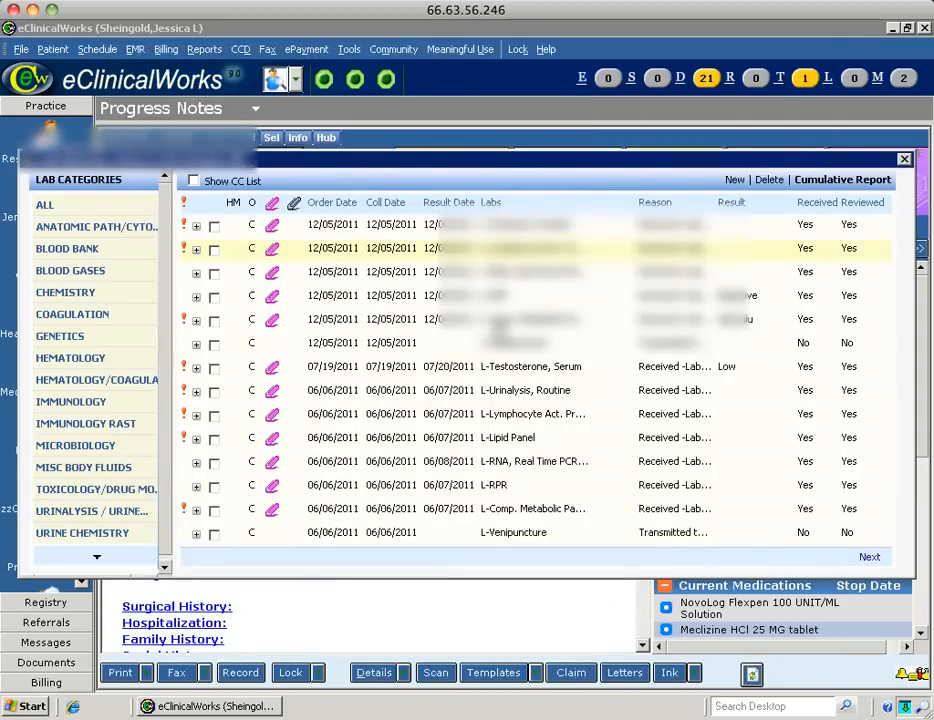
pyautogui.doubleClick(274, 325)
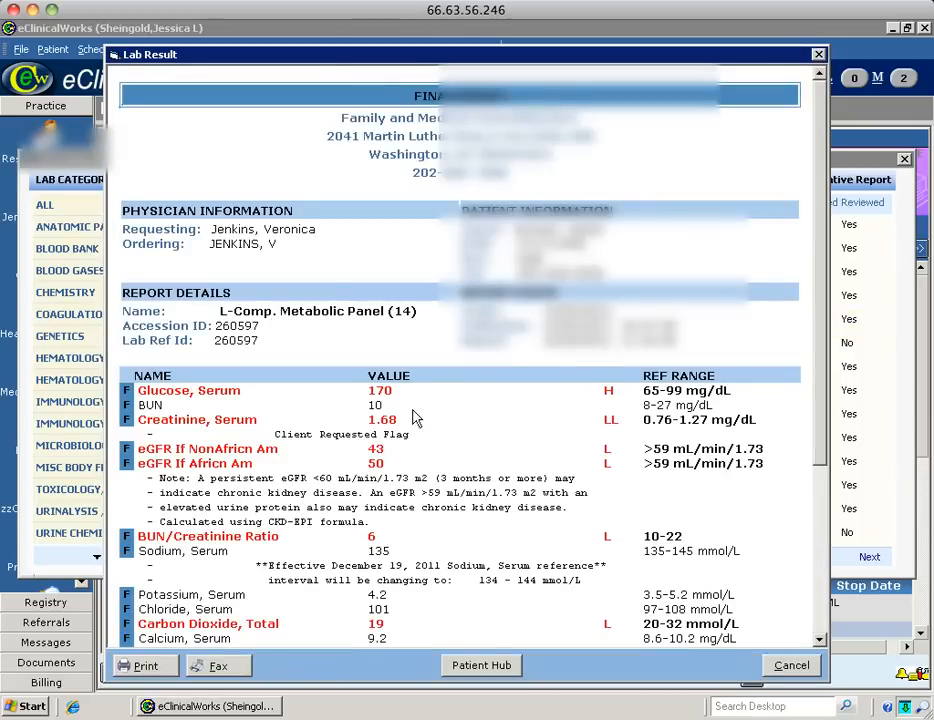
pyautogui.scroll(-3, 824, 405)
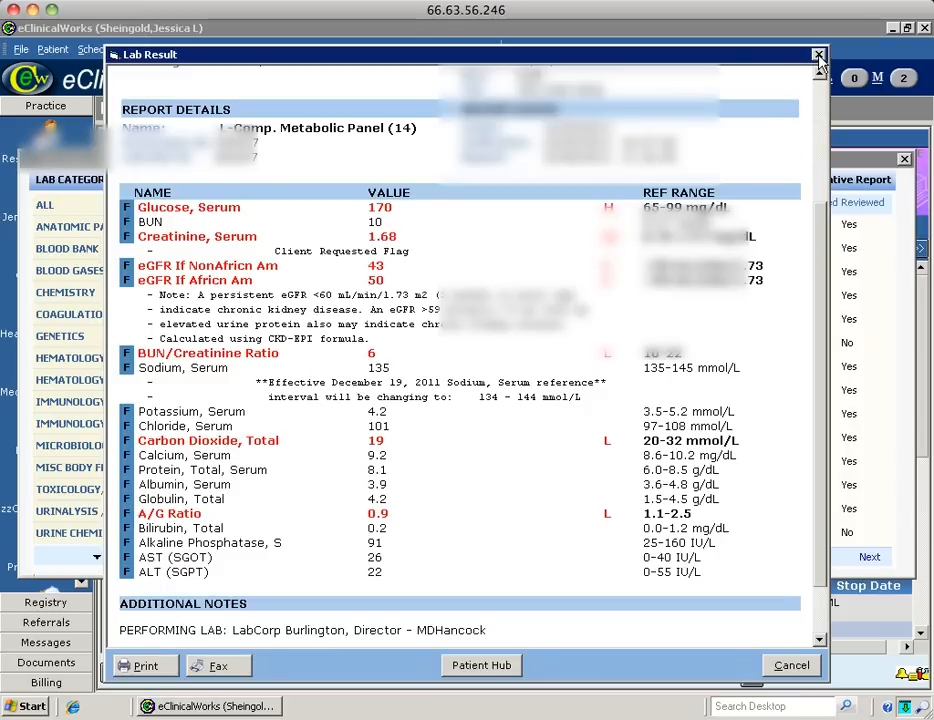
pyautogui.click(818, 56)
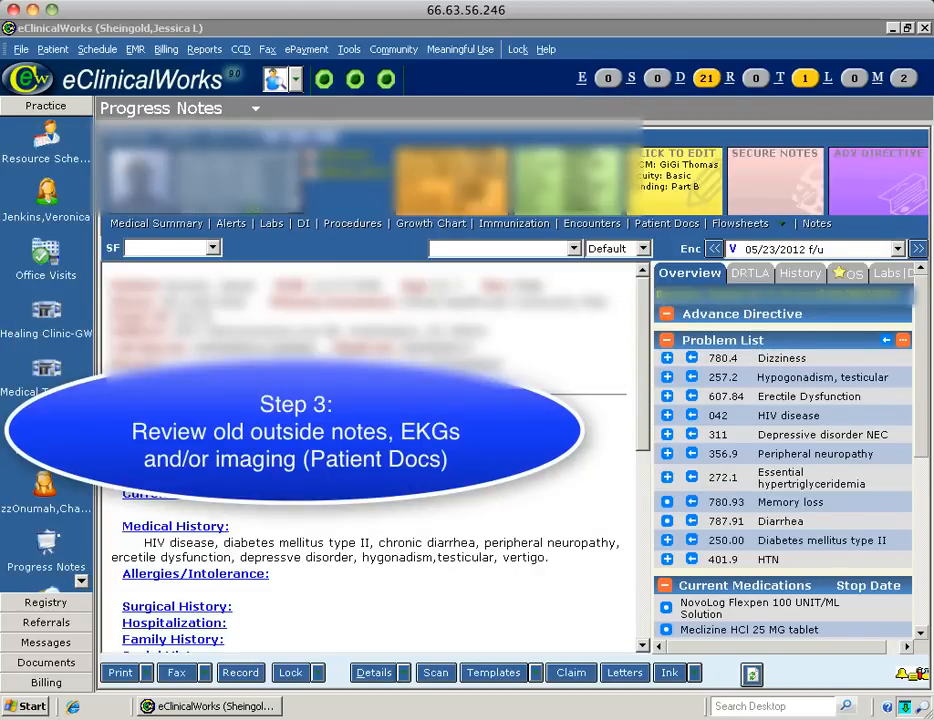
pyautogui.click(672, 224)
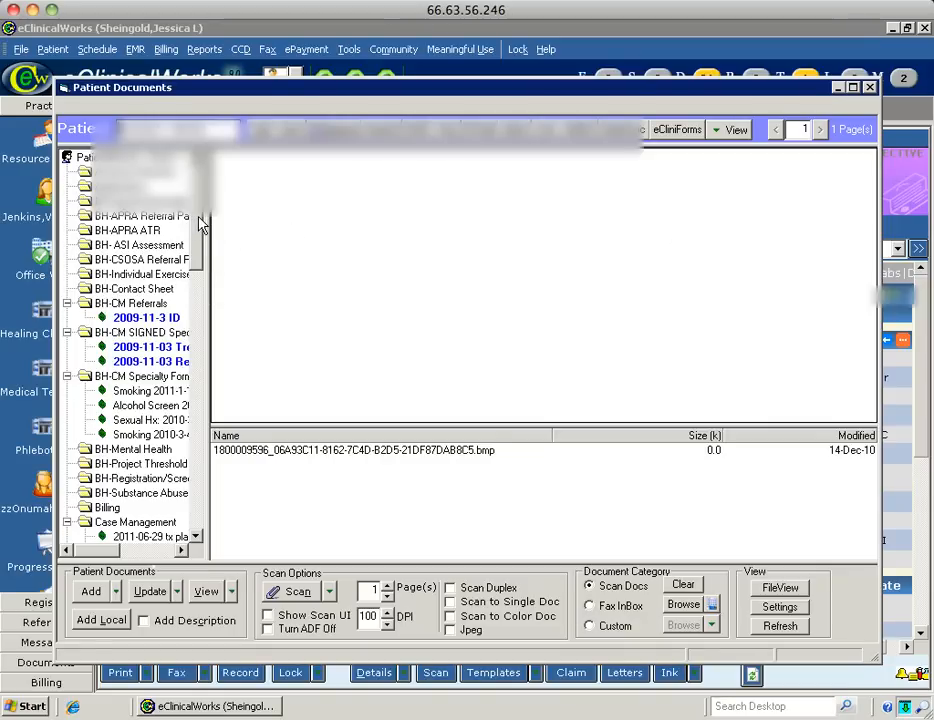
pyautogui.moveTo(199, 226); pyautogui.dragTo(197, 492)
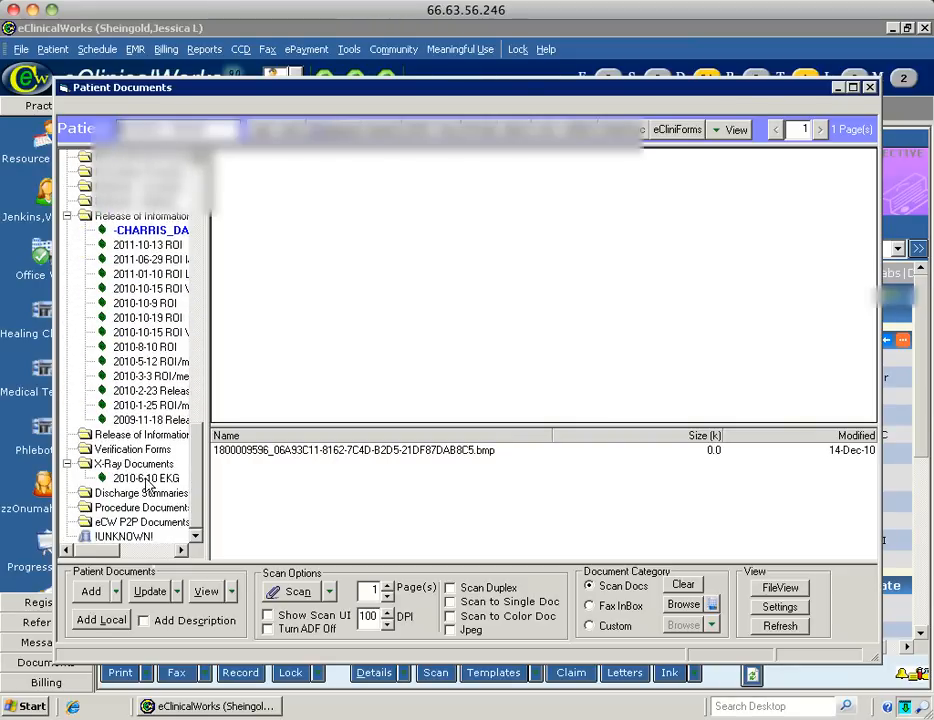
pyautogui.click(146, 479)
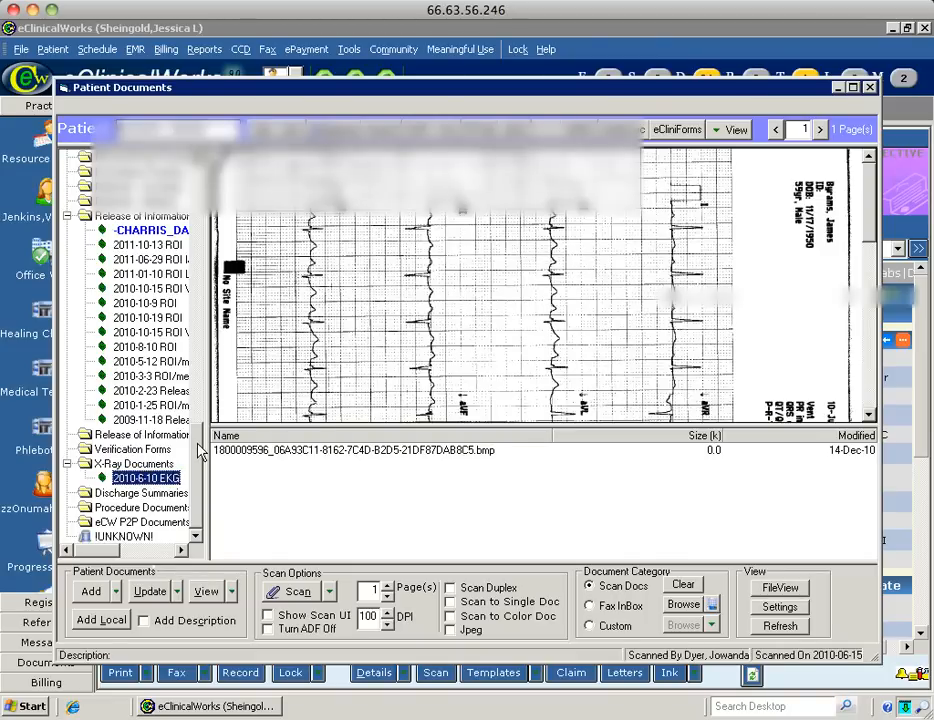
pyautogui.moveTo(200, 442); pyautogui.dragTo(197, 352)
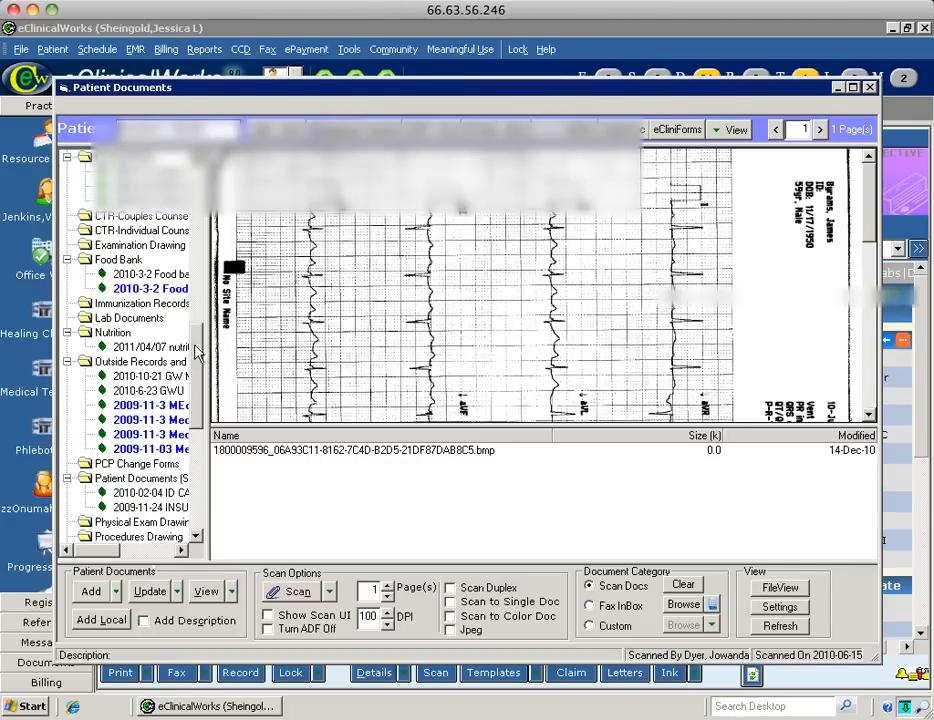
pyautogui.click(141, 364)
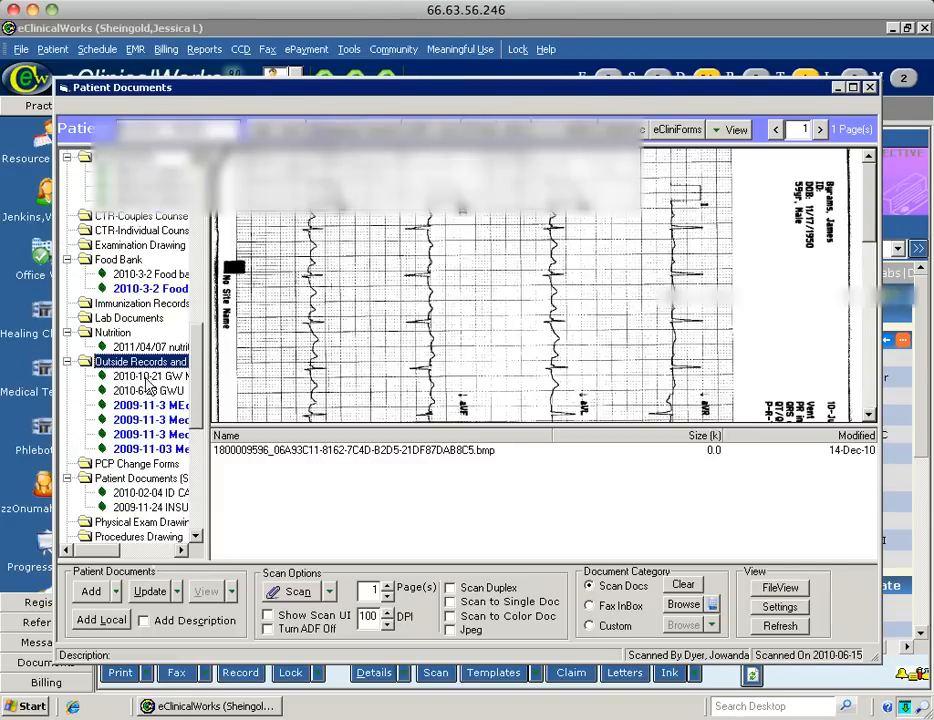
pyautogui.click(145, 378)
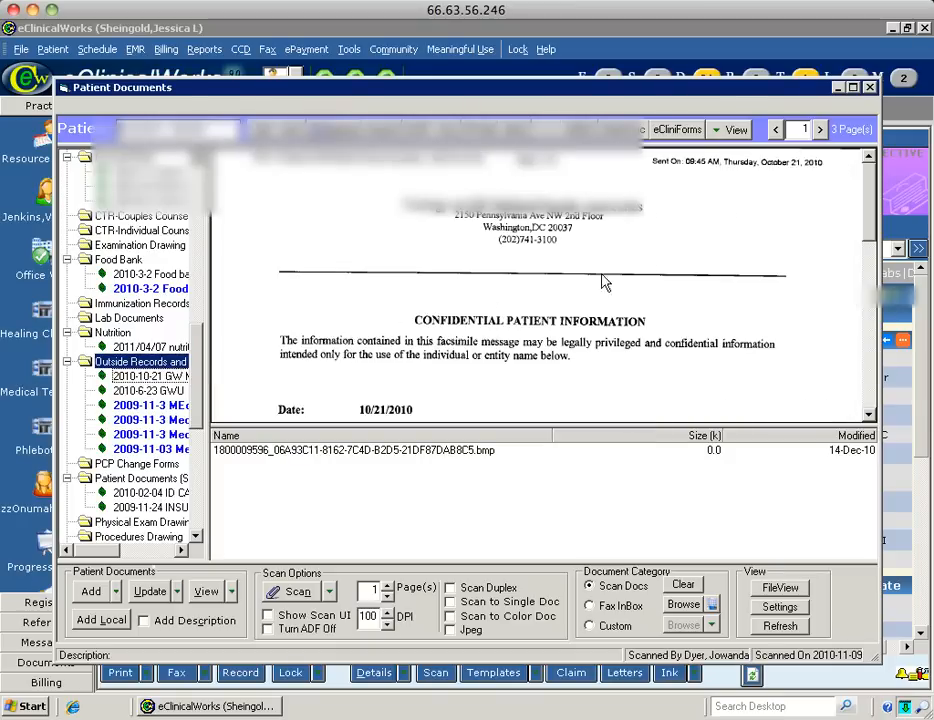
pyautogui.click(821, 130)
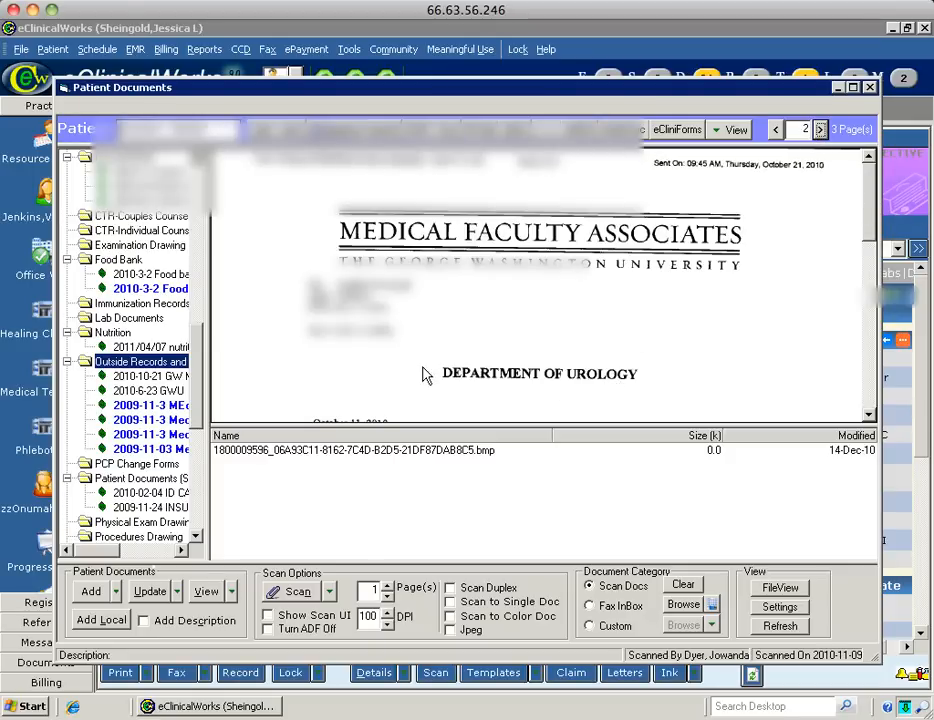
pyautogui.moveTo(198, 368); pyautogui.dragTo(205, 190)
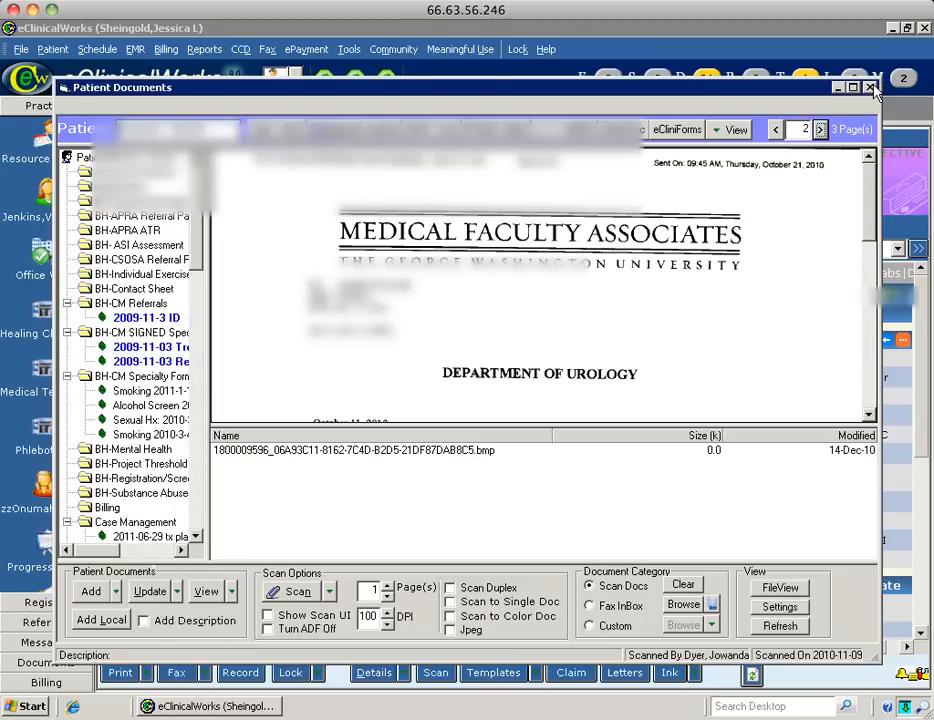
pyautogui.click(869, 88)
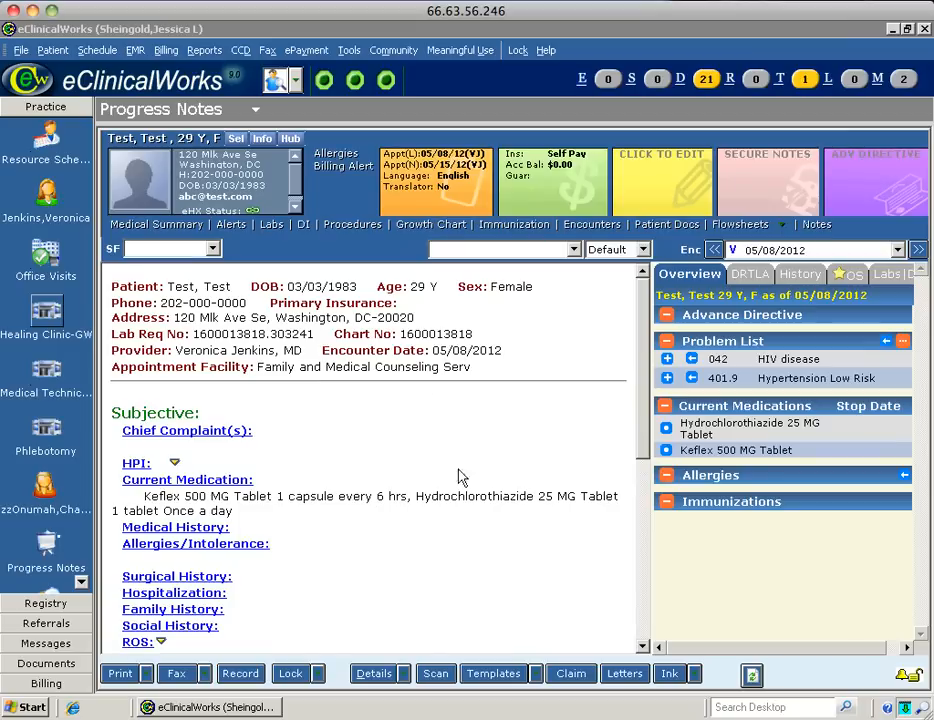
pyautogui.click(47, 316)
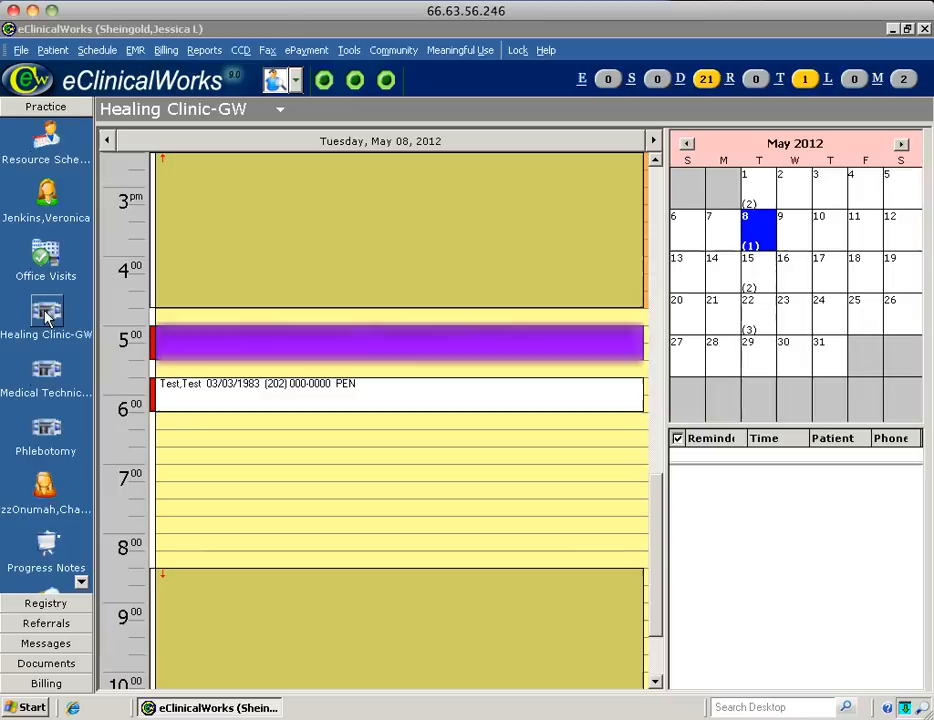
pyautogui.doubleClick(400, 403)
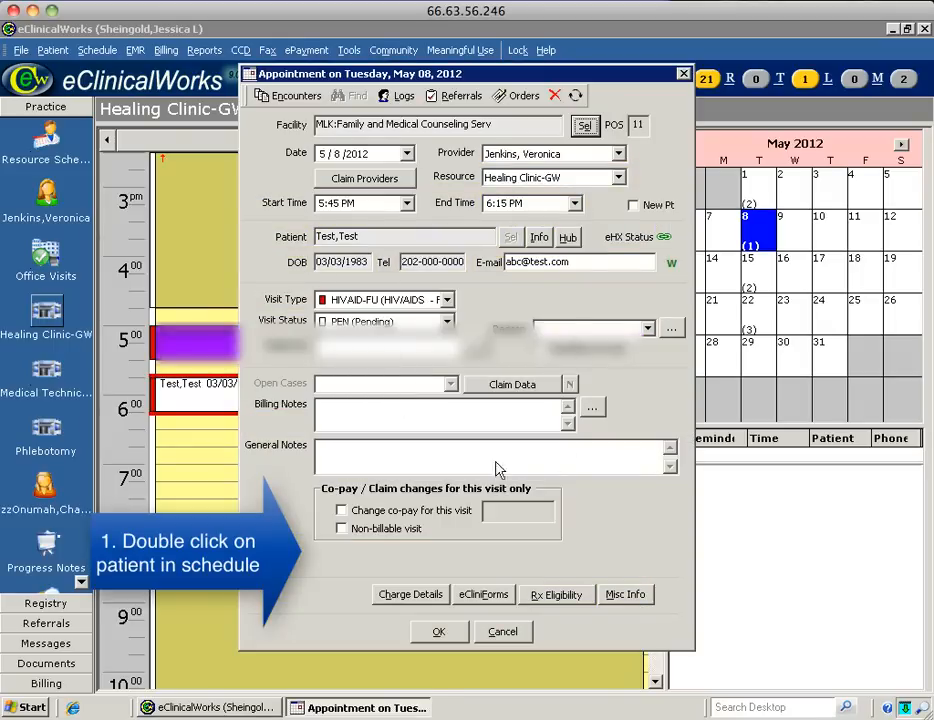
pyautogui.click(567, 237)
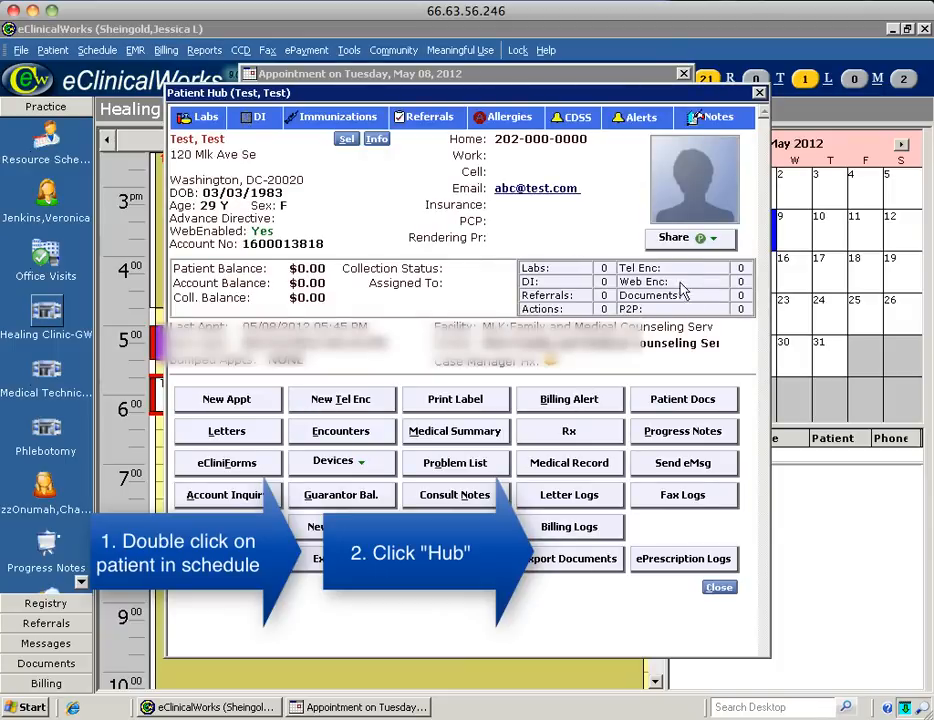
pyautogui.click(683, 434)
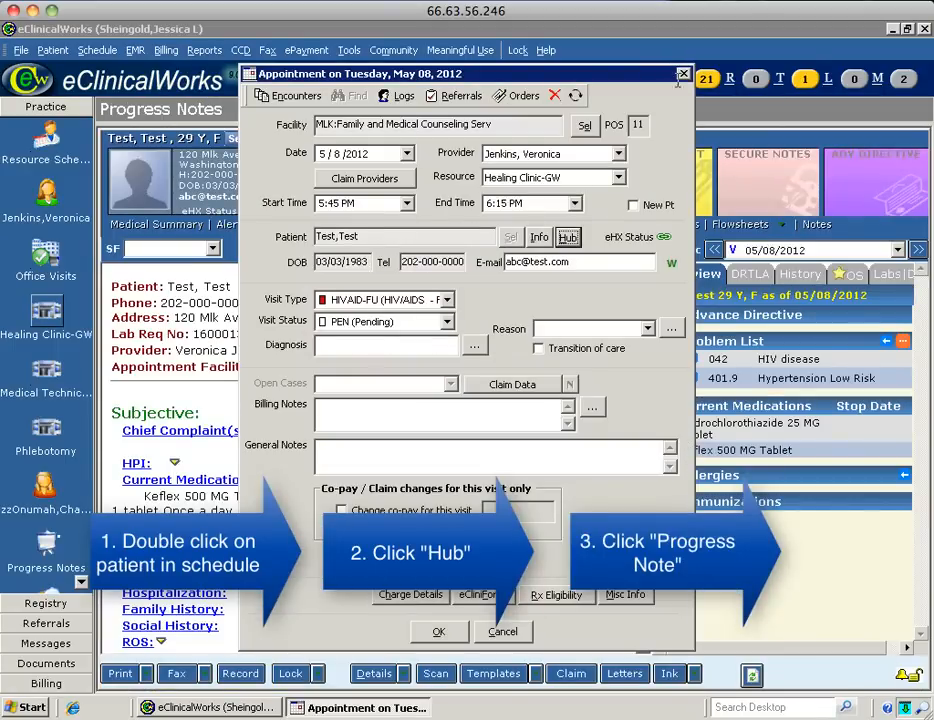
pyautogui.click(683, 75)
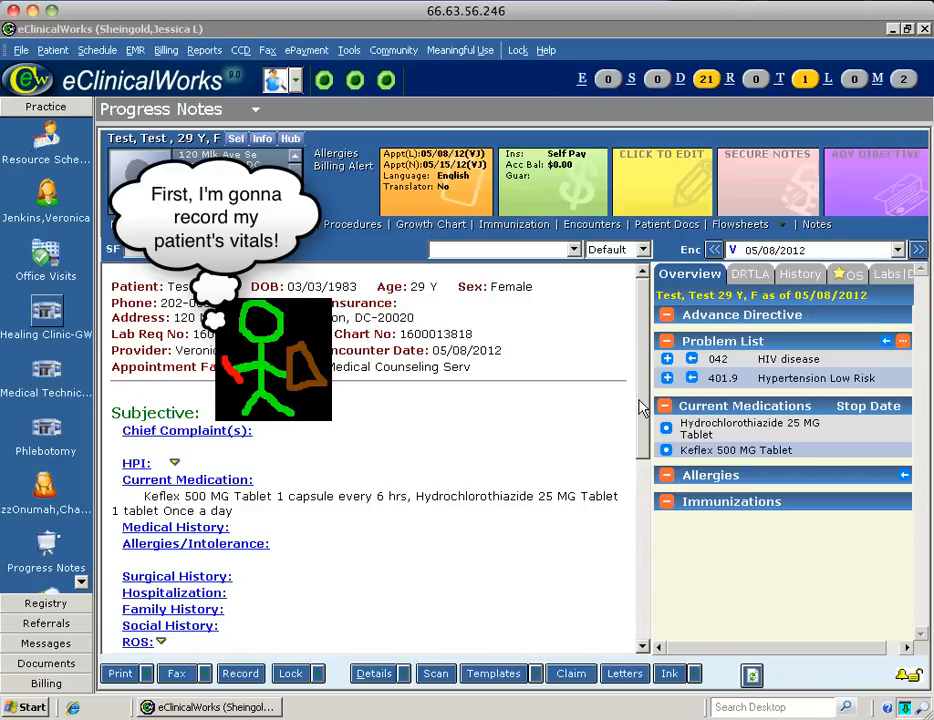
# Enter temperature 99 and blood pressure 120/80 in the 05/08/2012 vitals row.
pyautogui.moveTo(641, 408); pyautogui.dragTo(641, 524)
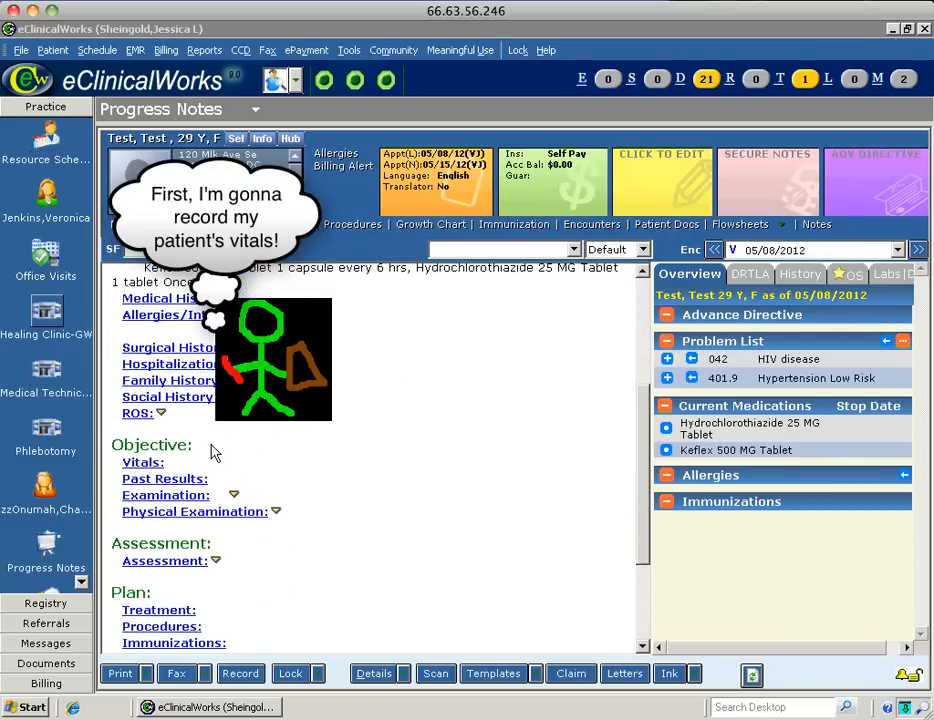
pyautogui.click(141, 465)
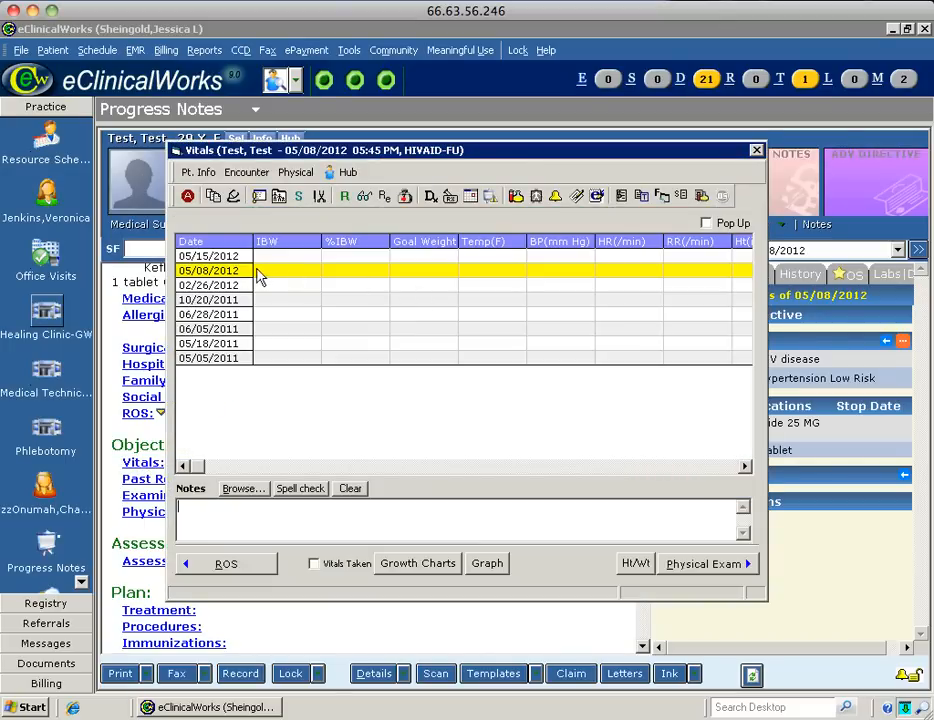
pyautogui.click(486, 272)
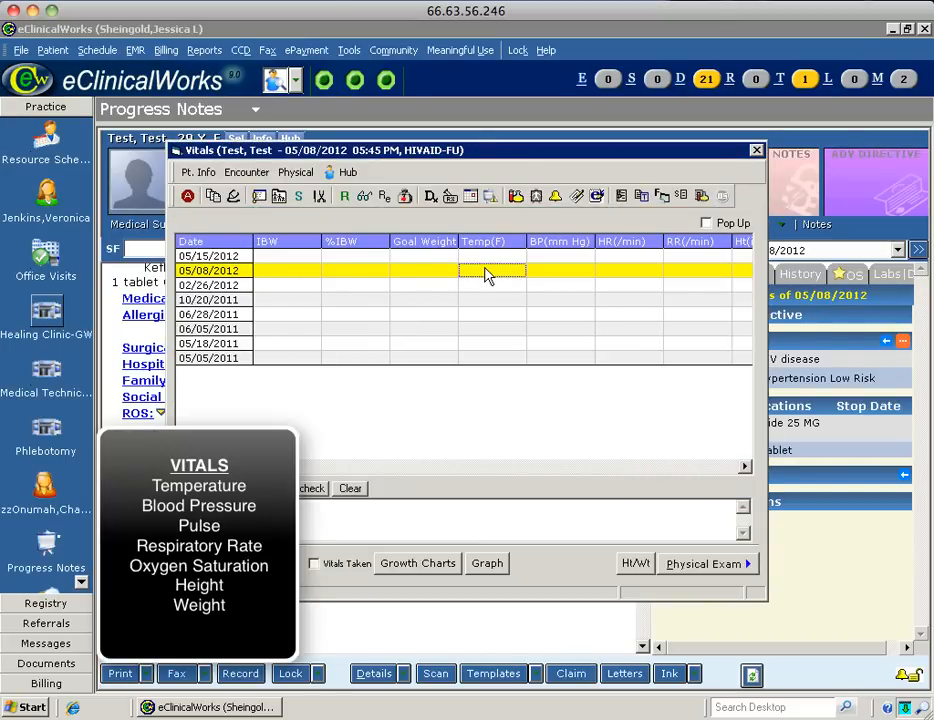
pyautogui.write('99')
pyautogui.click(568, 276)
pyautogui.write('120/80')
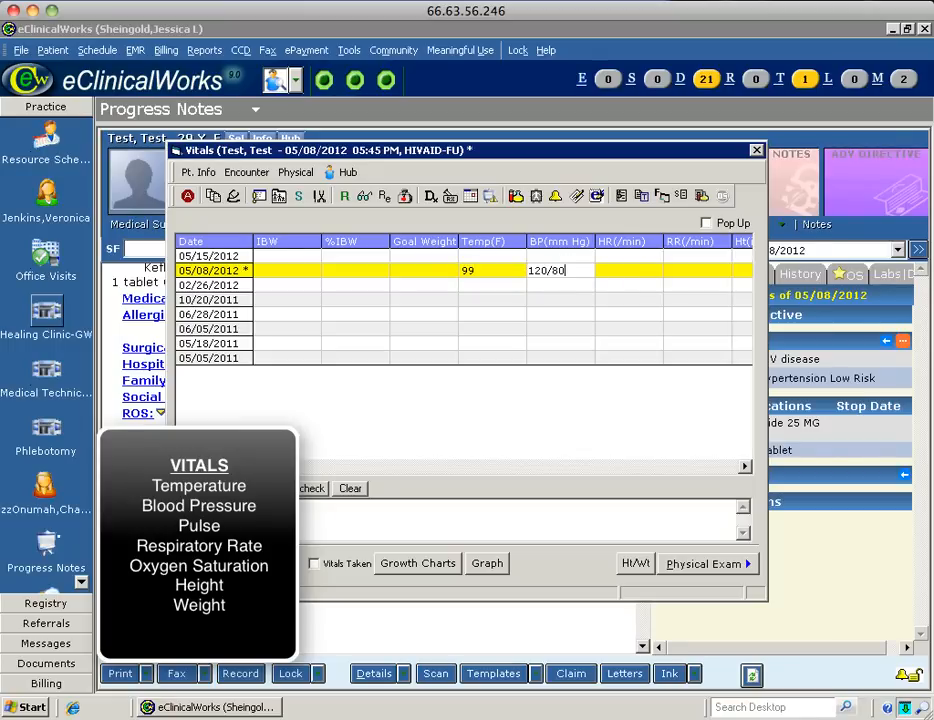
# Add heart rate 80, respiratory rate 18 and oxygen saturation 98, then close Vitals.
pyautogui.click(652, 276)
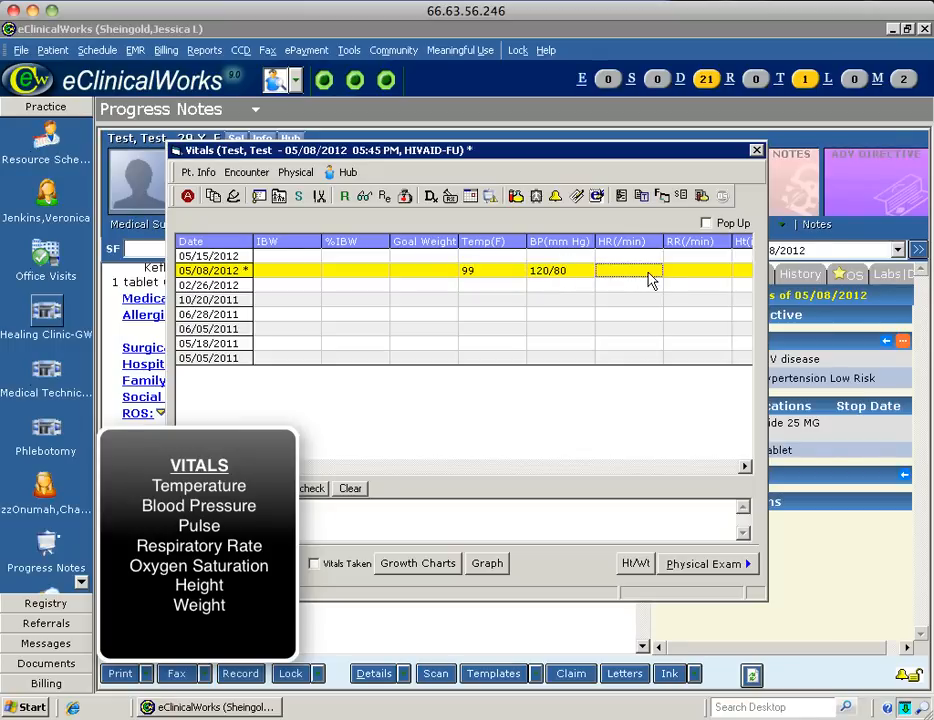
pyautogui.write('80')
pyautogui.click(701, 275)
pyautogui.write('18')
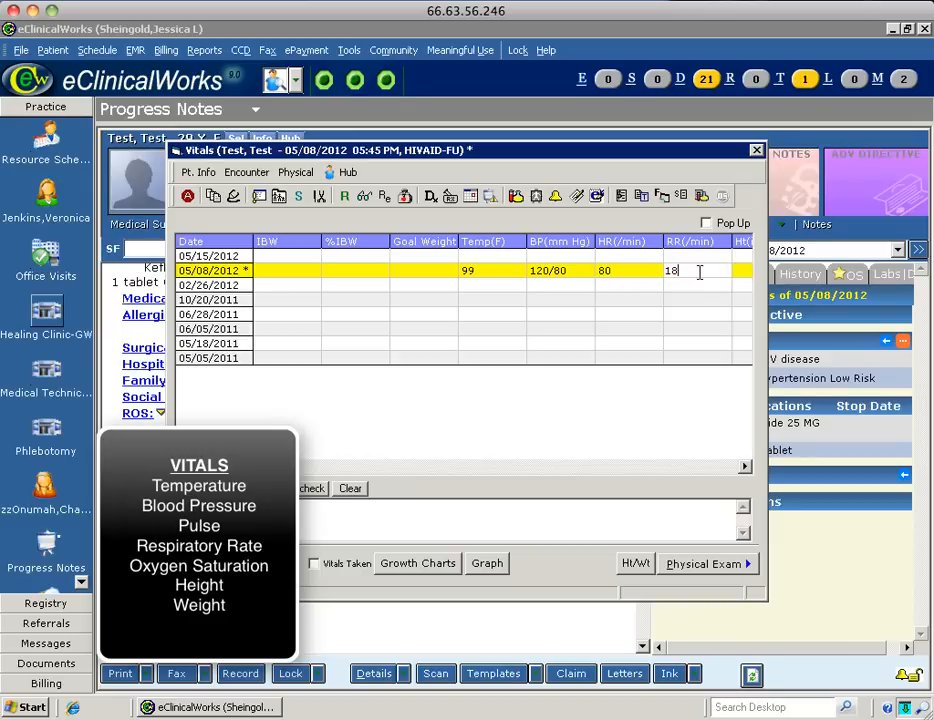
pyautogui.click(745, 467)
pyautogui.click(745, 467)
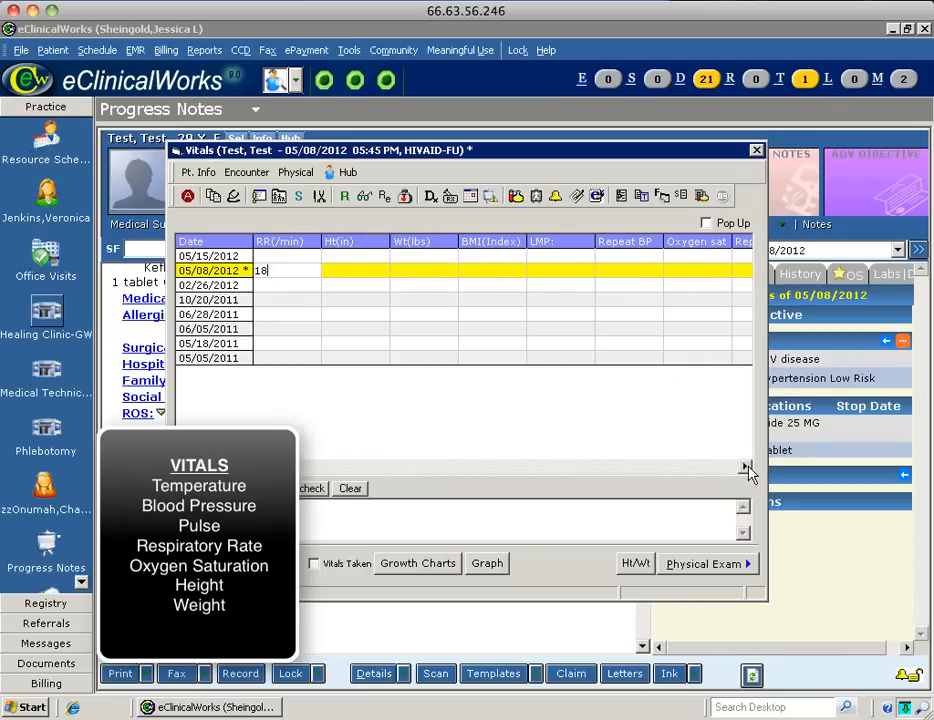
pyautogui.click(333, 278)
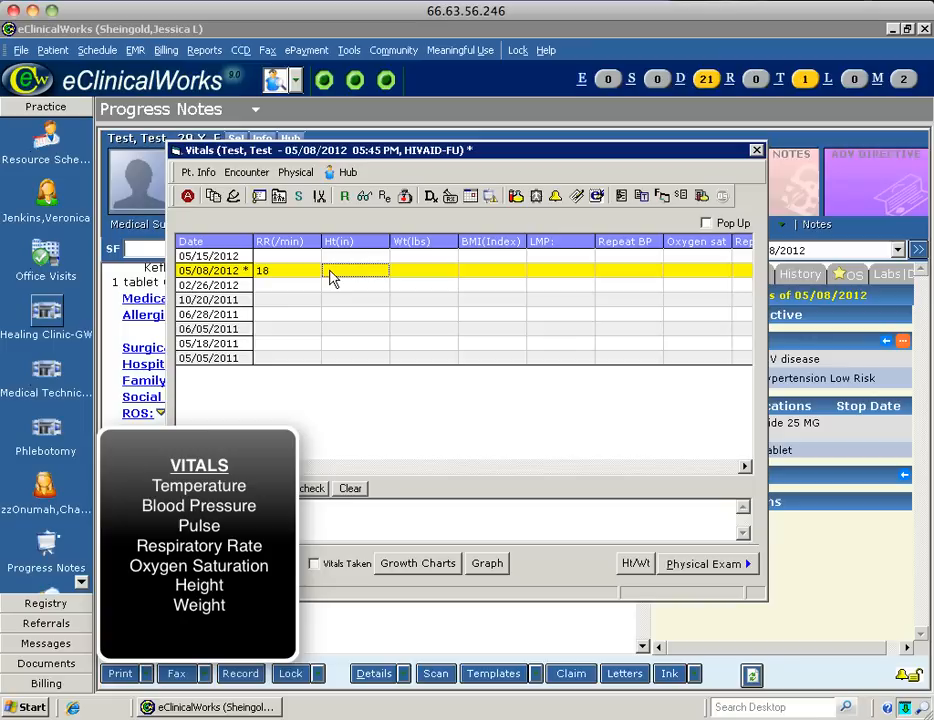
pyautogui.click(415, 277)
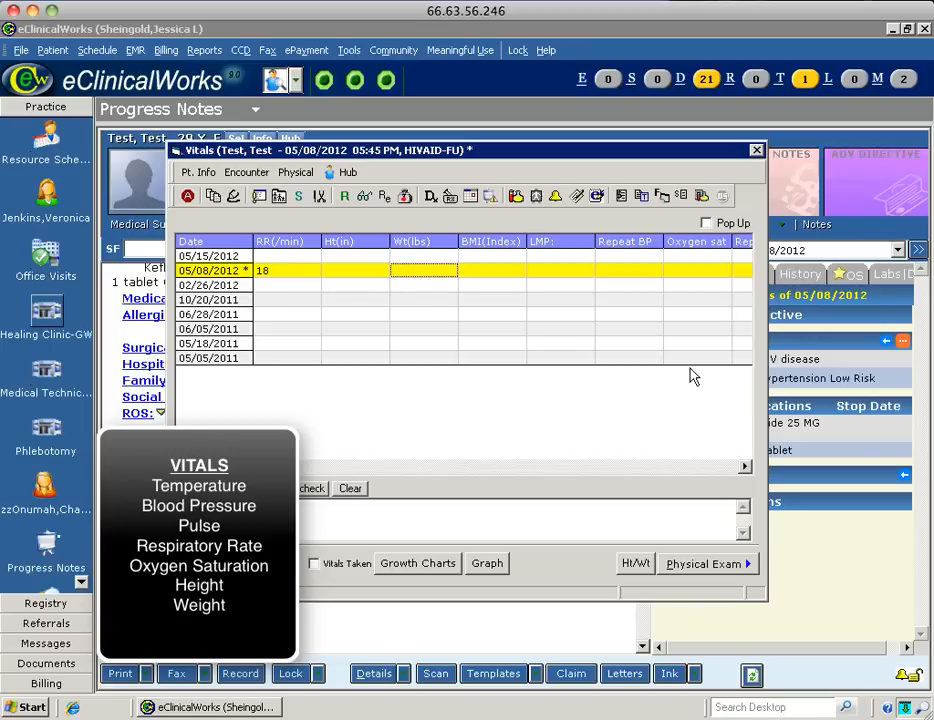
pyautogui.click(697, 273)
pyautogui.write('98')
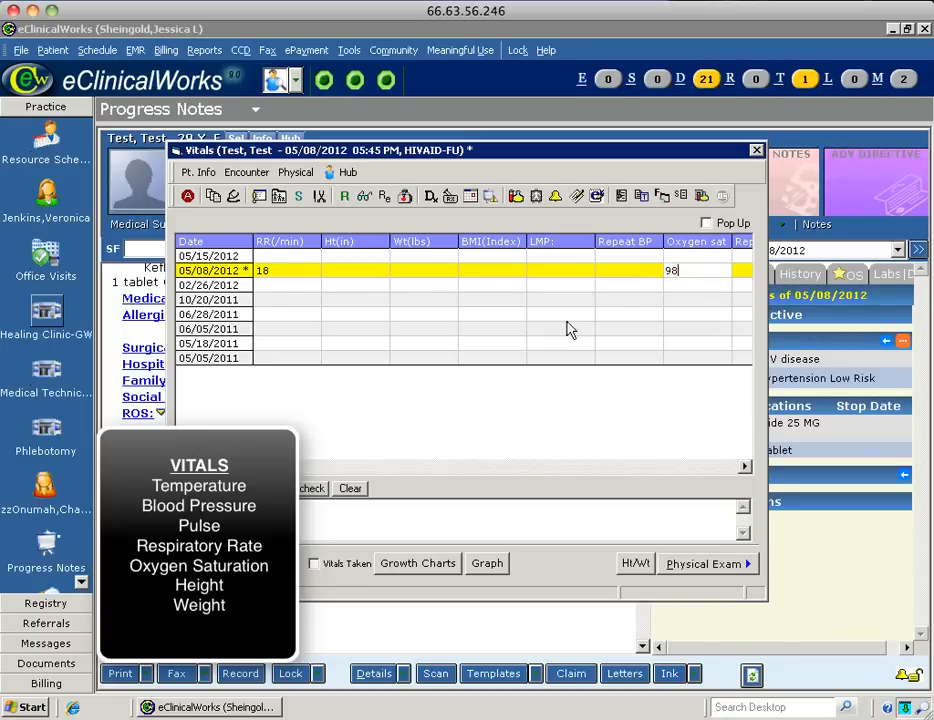
pyautogui.click(755, 153)
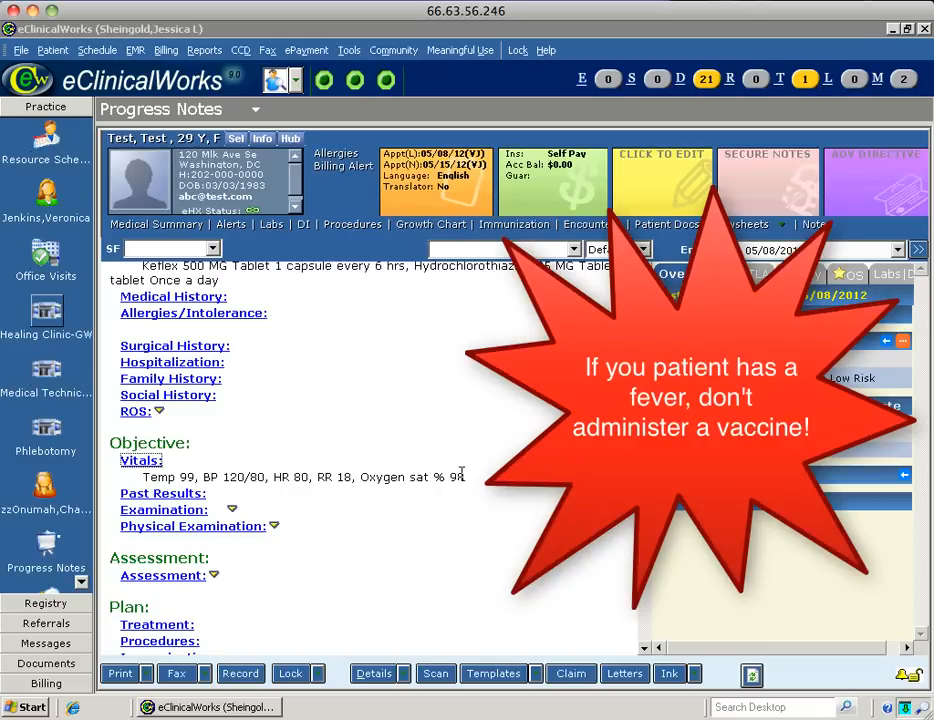
# Check the oxygen saturation value in the note's vitals line, then open Chief Complaints.
pyautogui.moveTo(470, 480); pyautogui.dragTo(135, 477)
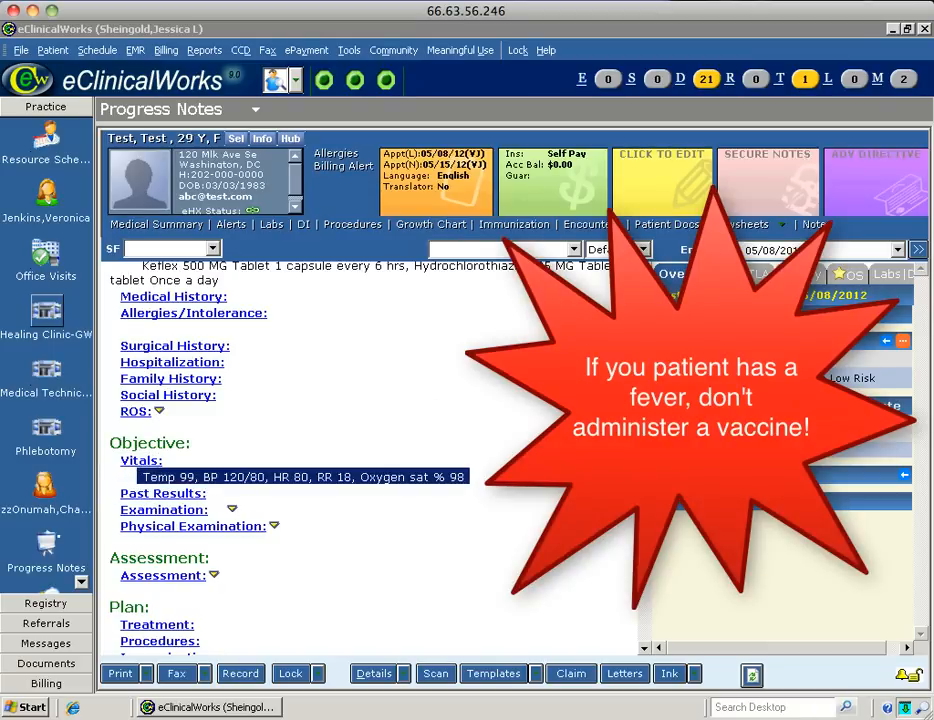
pyautogui.click(136, 477)
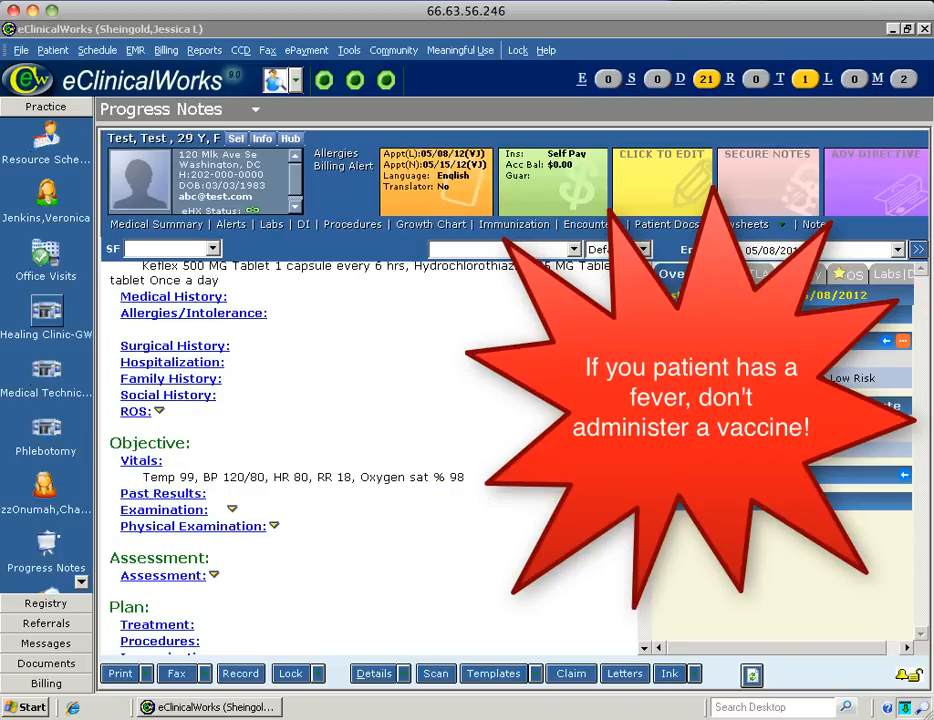
pyautogui.scroll(5, 648, 341)
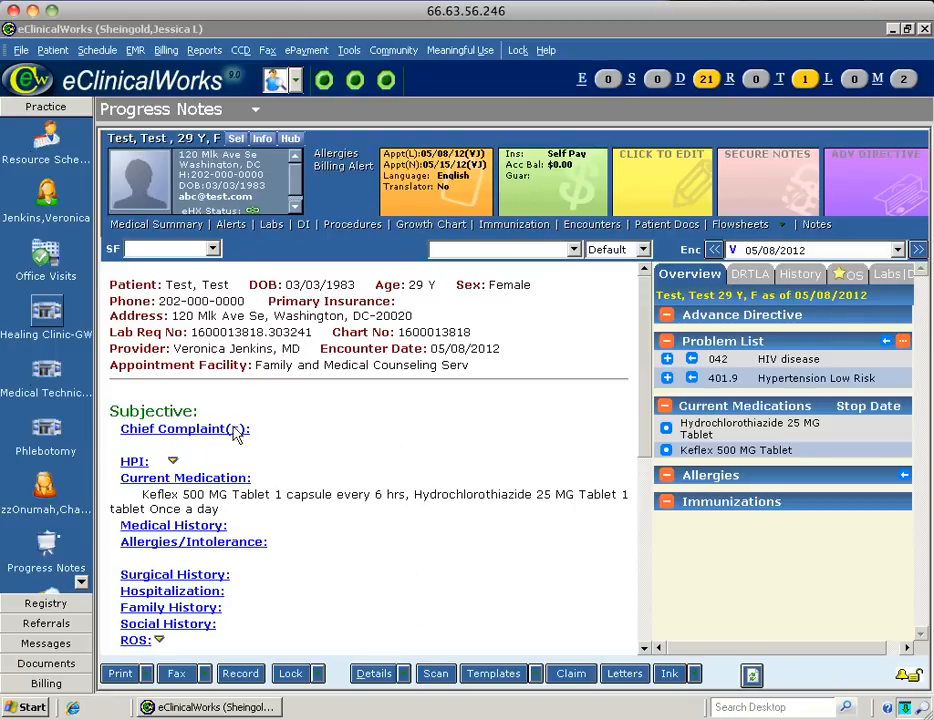
pyautogui.click(182, 432)
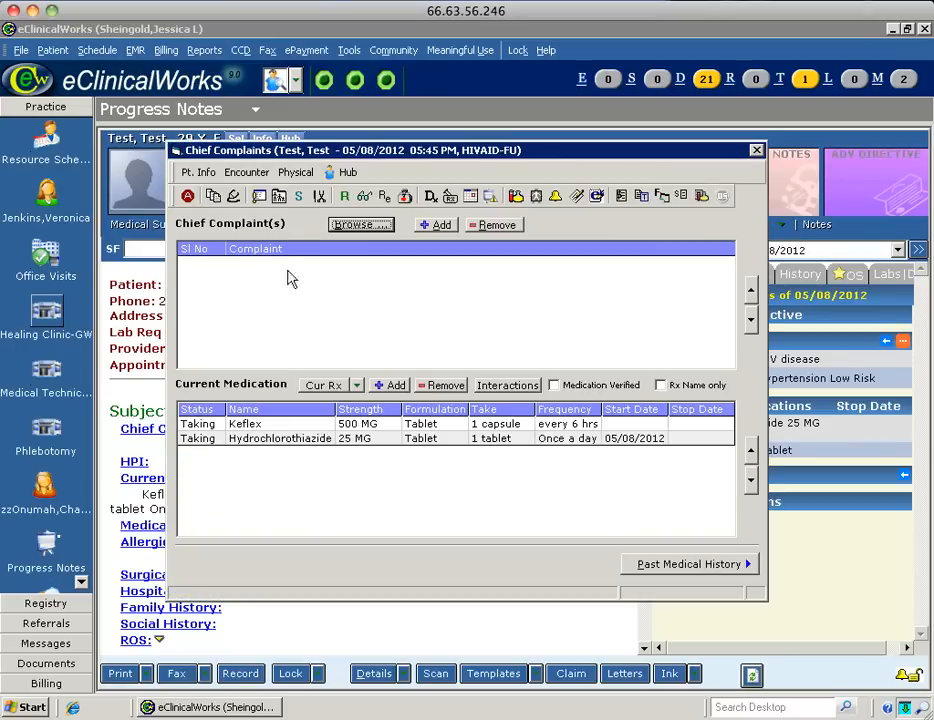
# Enter chief complaints 'Hypertension follow up' and 'Right arm pain', then bring up the HPI.
pyautogui.click(437, 228)
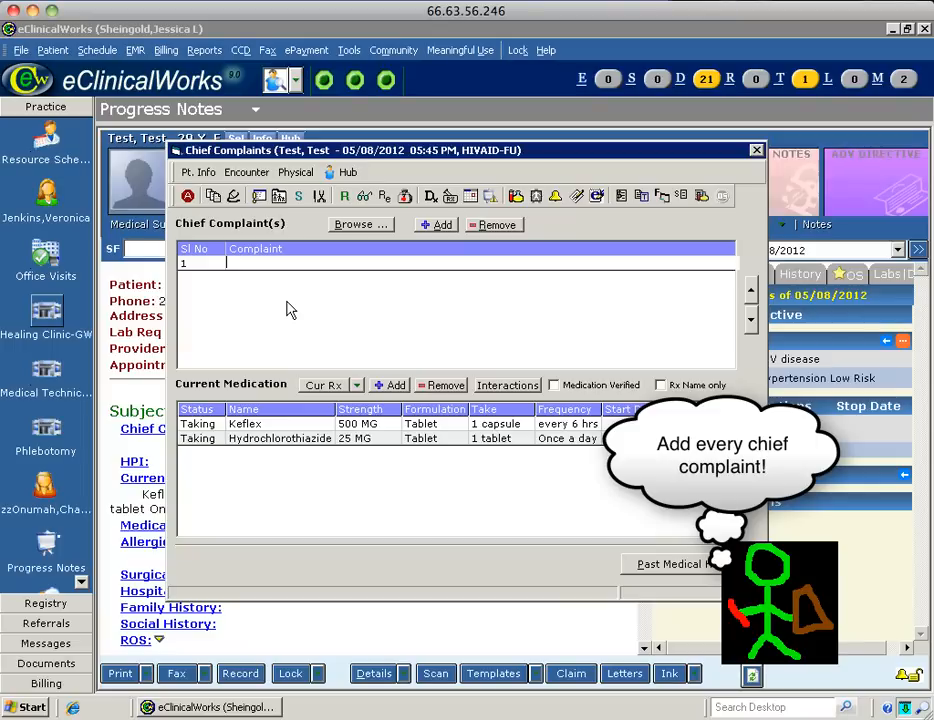
pyautogui.write('Hypertension follow')
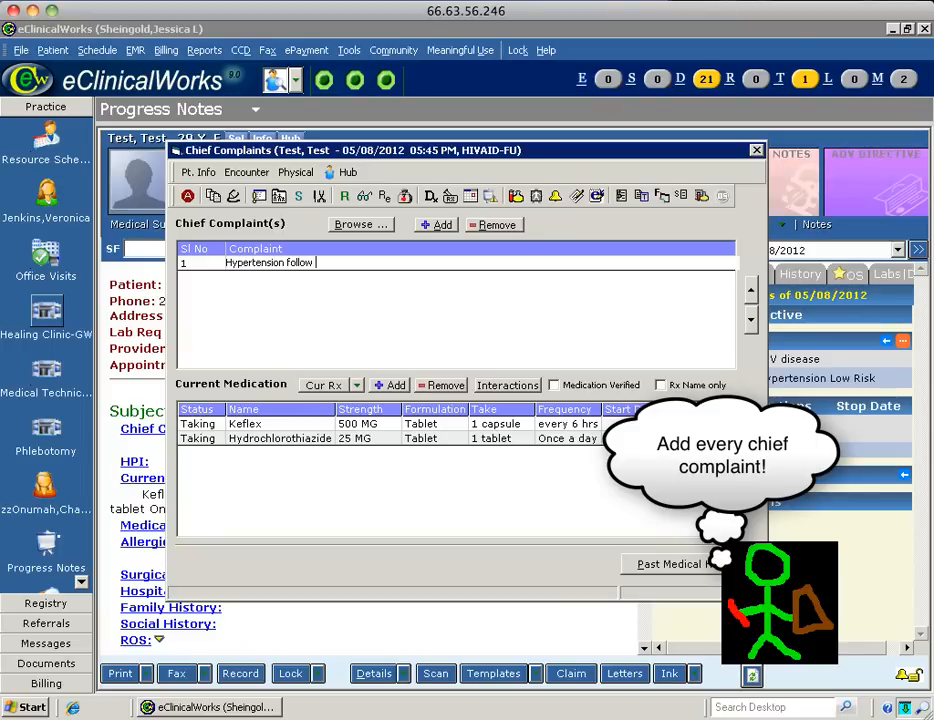
pyautogui.write(' up')
pyautogui.click(439, 227)
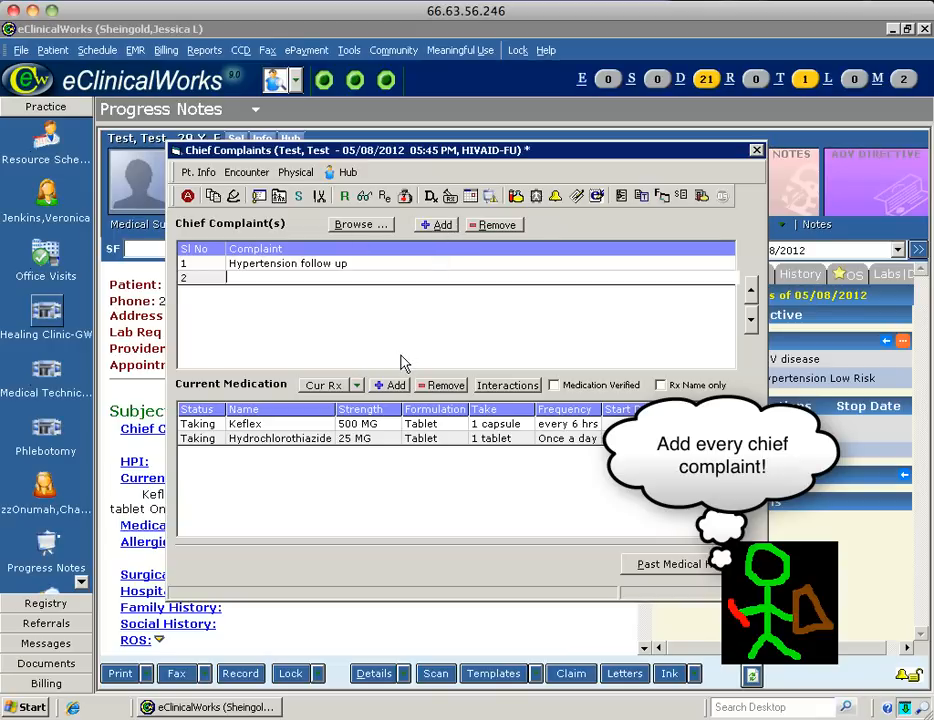
pyautogui.write('Right arm pain')
pyautogui.click(756, 151)
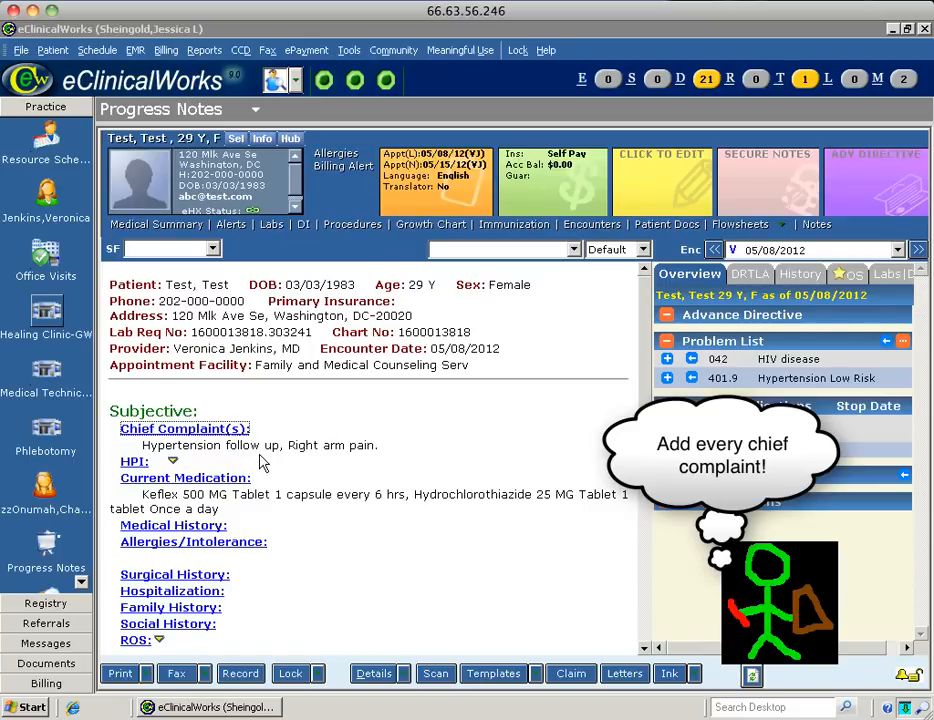
pyautogui.click(133, 462)
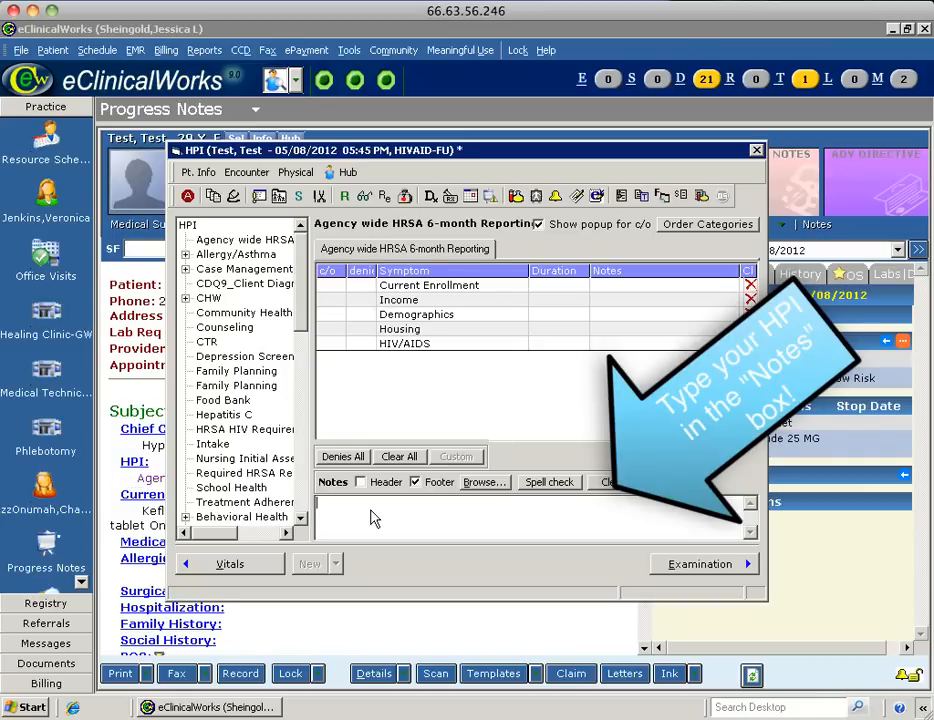
# Write the HPI: 29-year-old female with HTN and HIV, routine HTN follow-up, right arm pain.
pyautogui.write('29-year-old F w/h/o HTN and H')
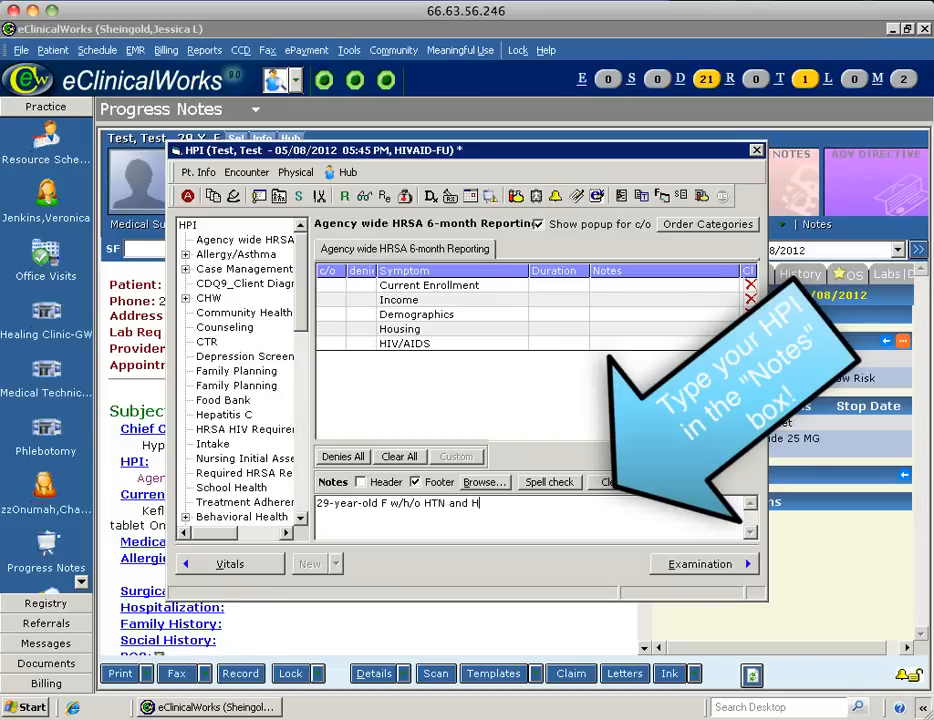
pyautogui.write('IV who presents for ro')
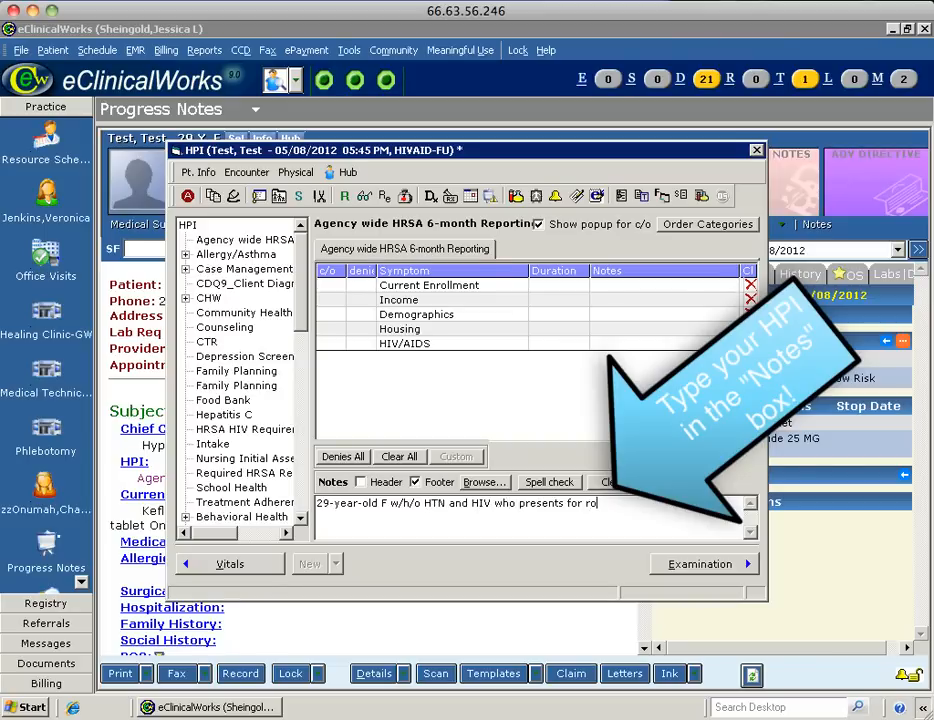
pyautogui.write('utine HTN follo')
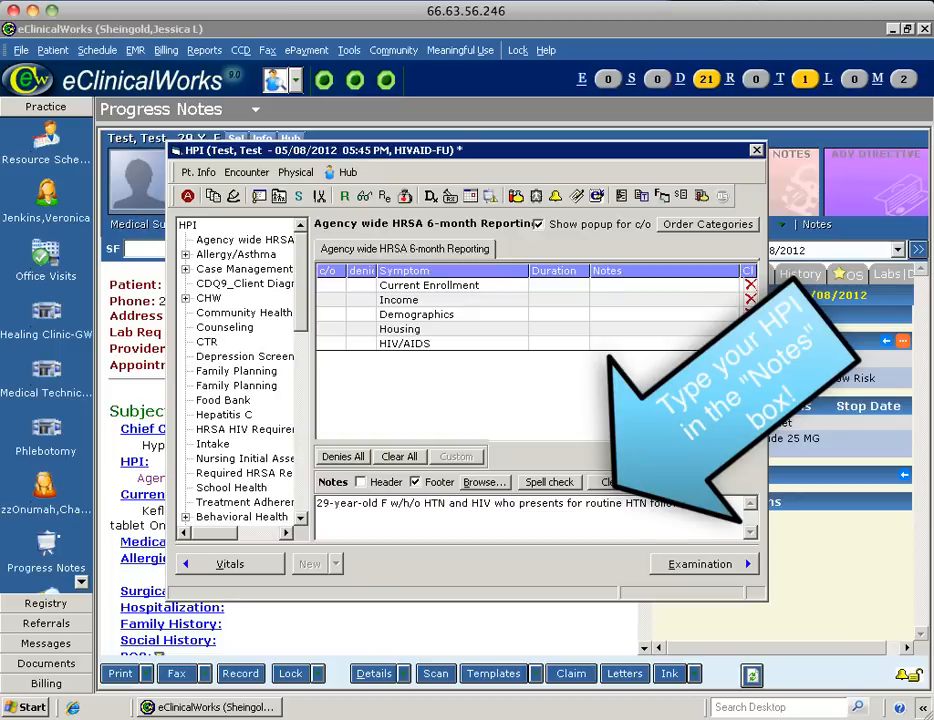
pyautogui.write(' nt also c/o R a')
pyautogui.write('rm pain.')
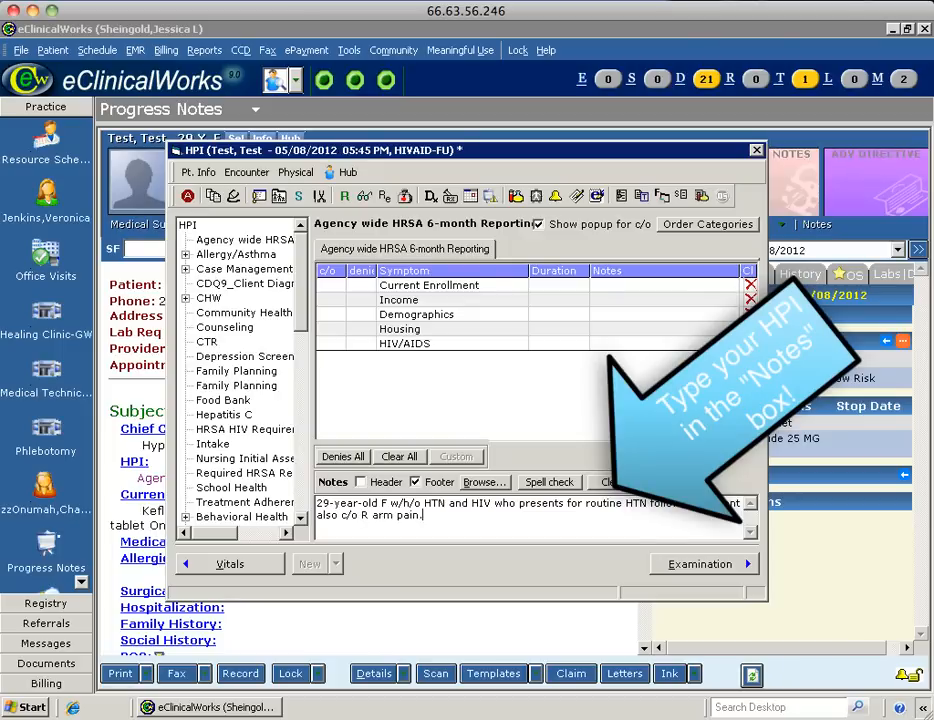
pyautogui.press('Return')
pyautogui.click(756, 149)
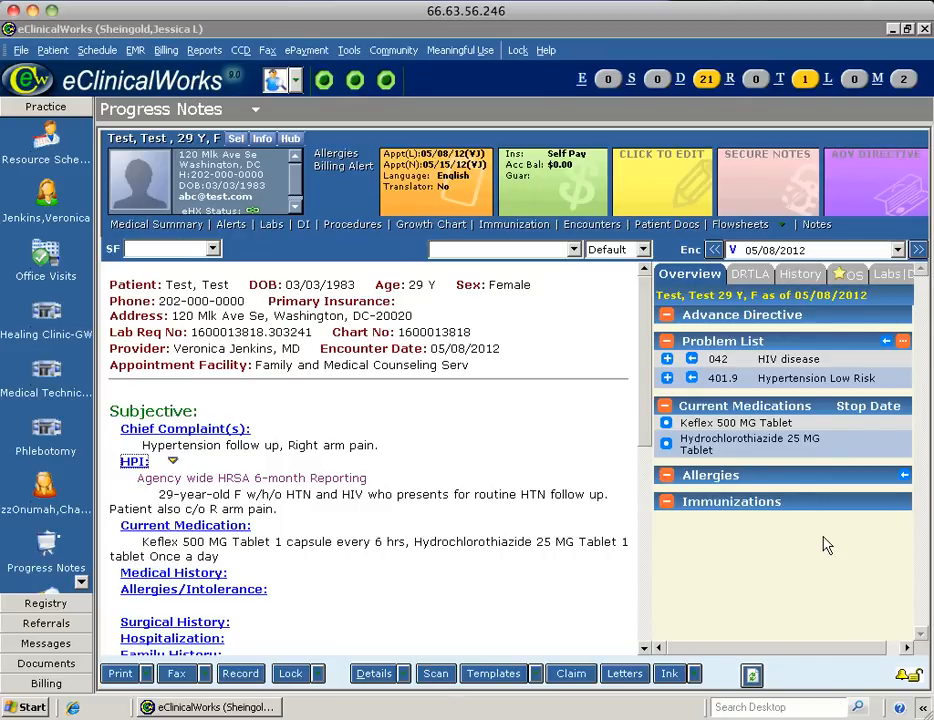
pyautogui.moveTo(790, 437)
pyautogui.moveTo(708, 443)
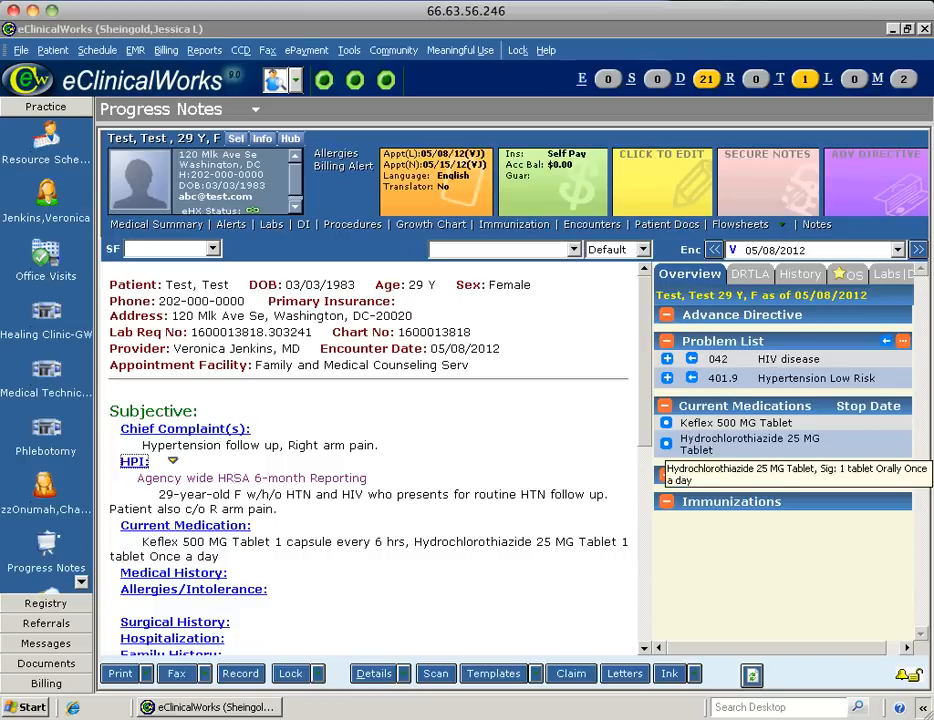
# Add Lisinopril 20 MG tablet once a day to current medications, searching All Rx.
pyautogui.click(195, 530)
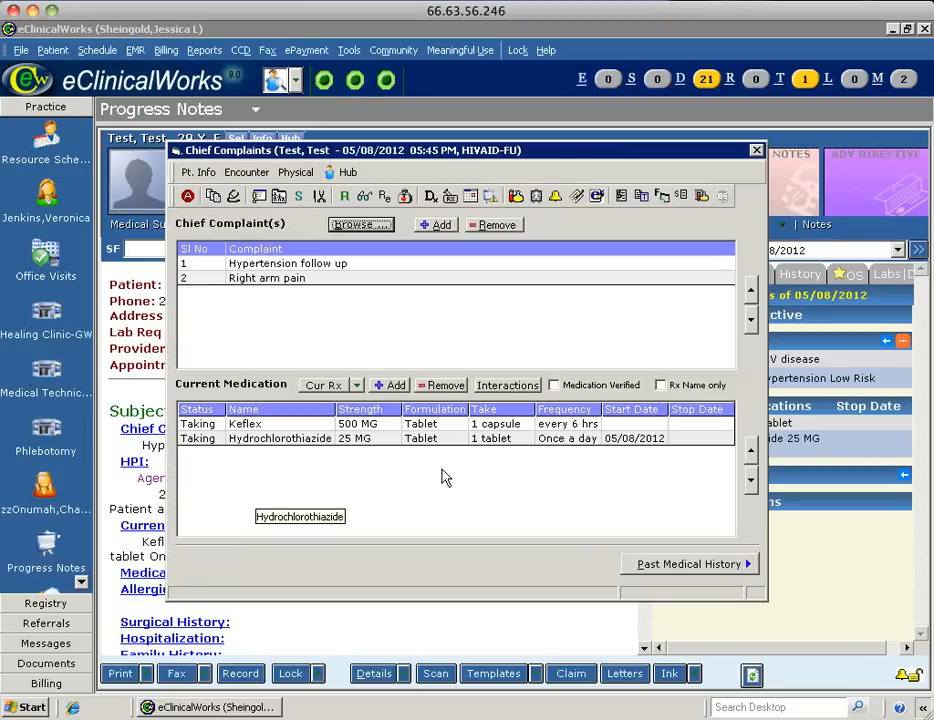
pyautogui.click(391, 387)
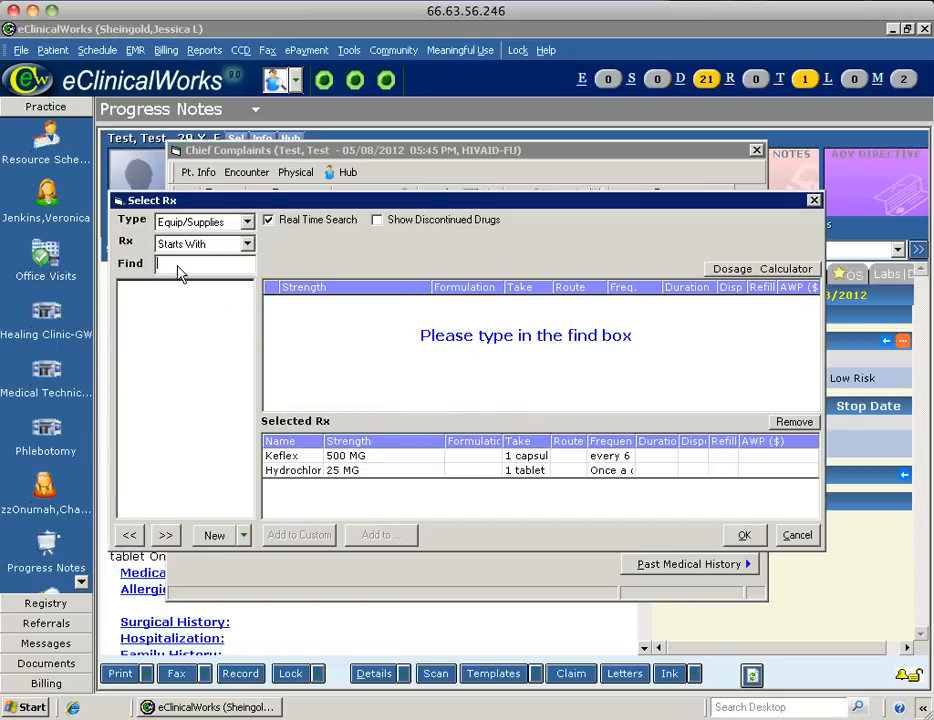
pyautogui.write('isinopri')
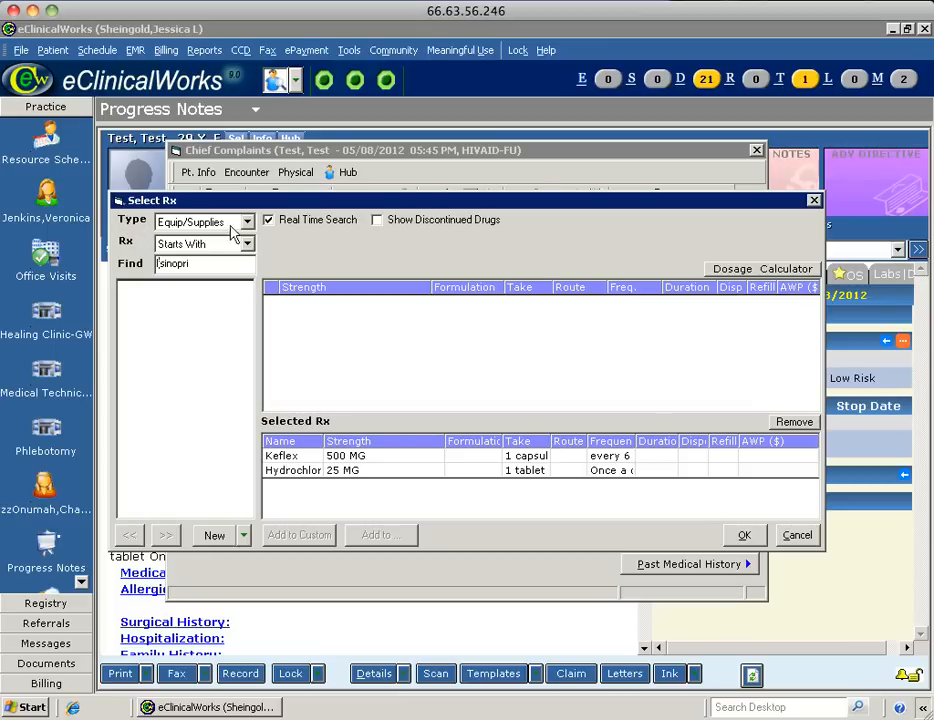
pyautogui.click(246, 221)
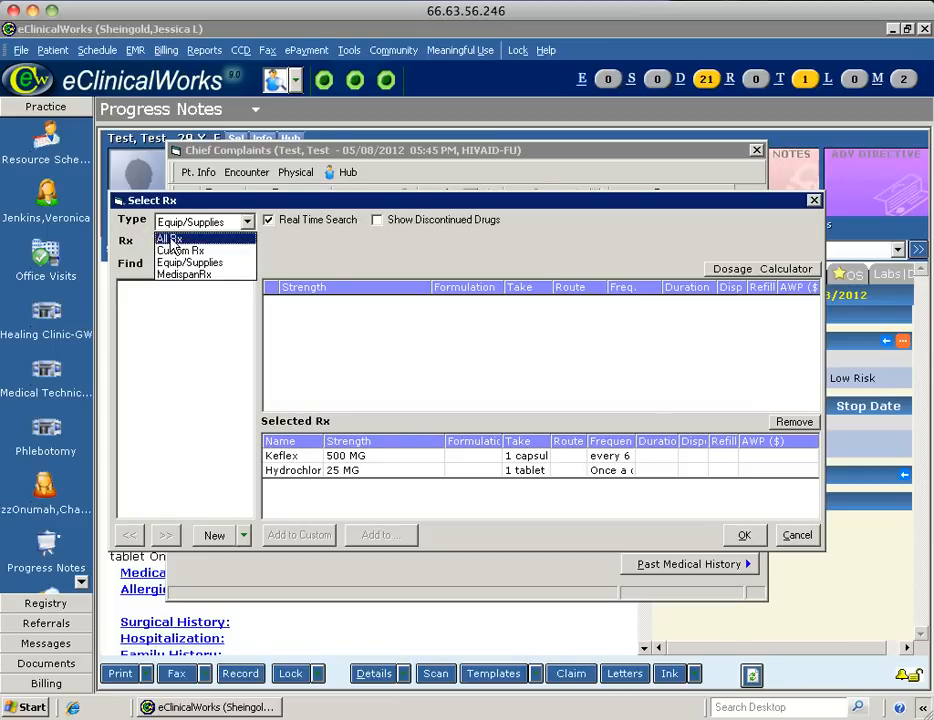
pyautogui.click(172, 240)
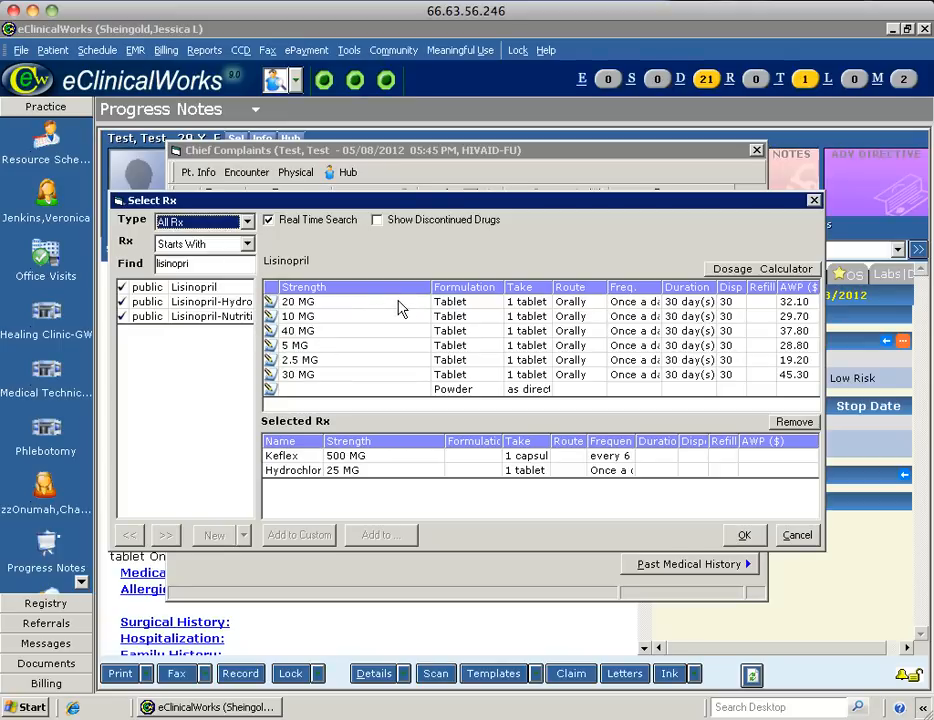
pyautogui.doubleClick(397, 305)
pyautogui.click(744, 536)
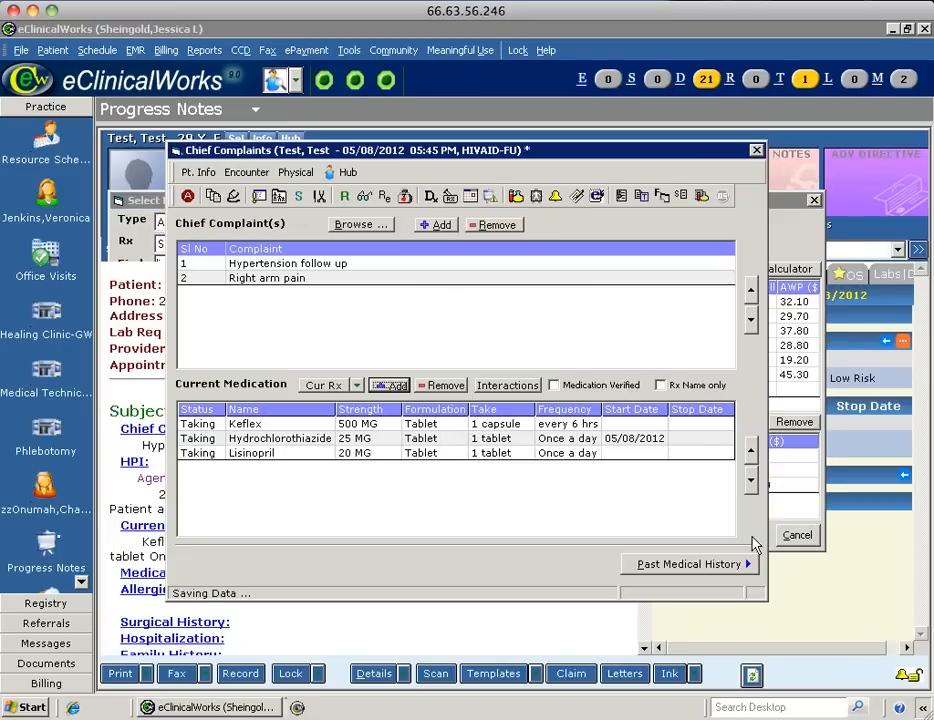
pyautogui.click(756, 151)
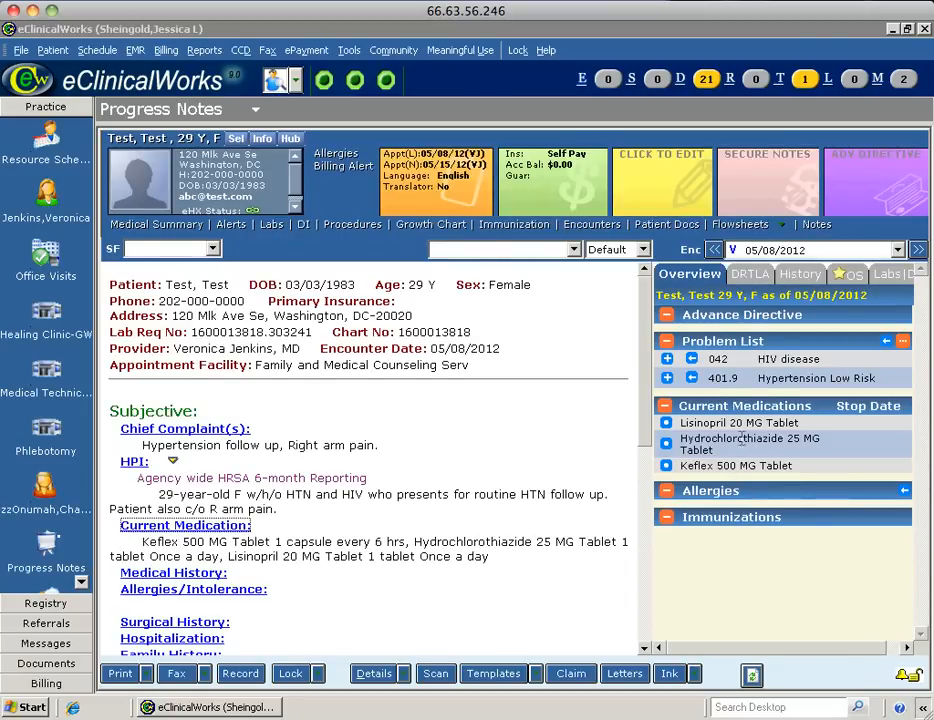
# Open the Past Medical History window from further down the note.
pyautogui.scroll(-3, 648, 428)
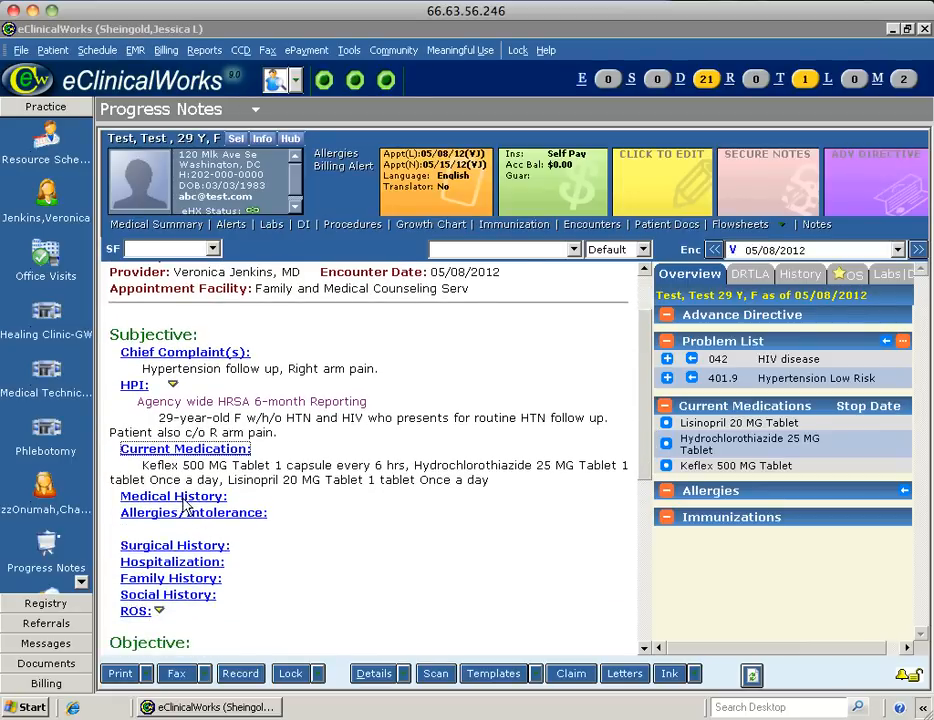
pyautogui.scroll(-1, 197, 516)
pyautogui.click(190, 500)
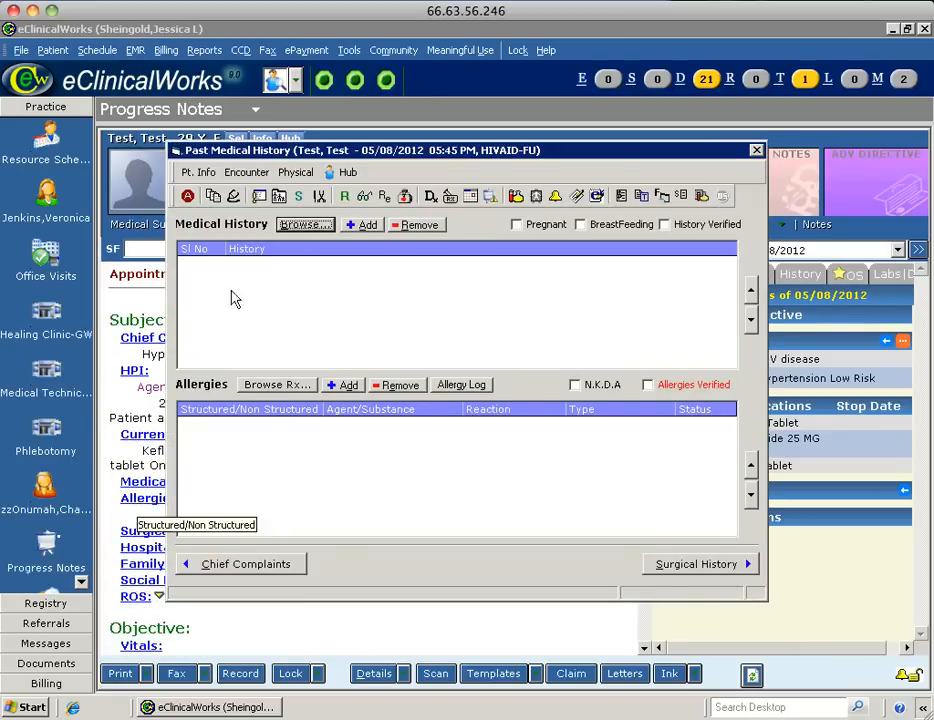
# Add HTN and HIV as past medical history entries.
pyautogui.click(366, 226)
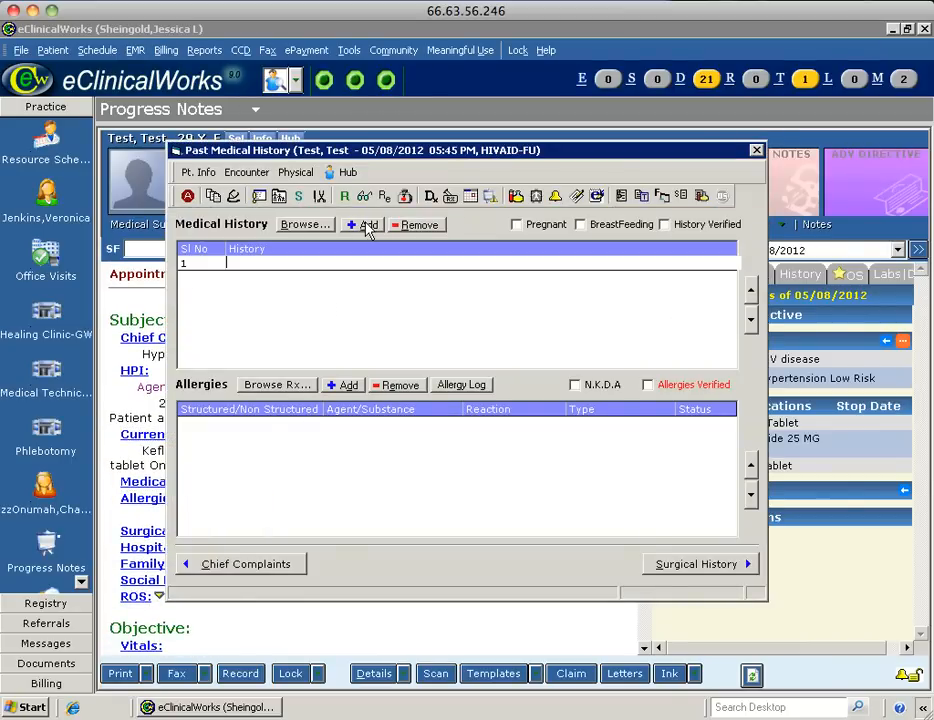
pyautogui.write('HTN')
pyautogui.click(365, 226)
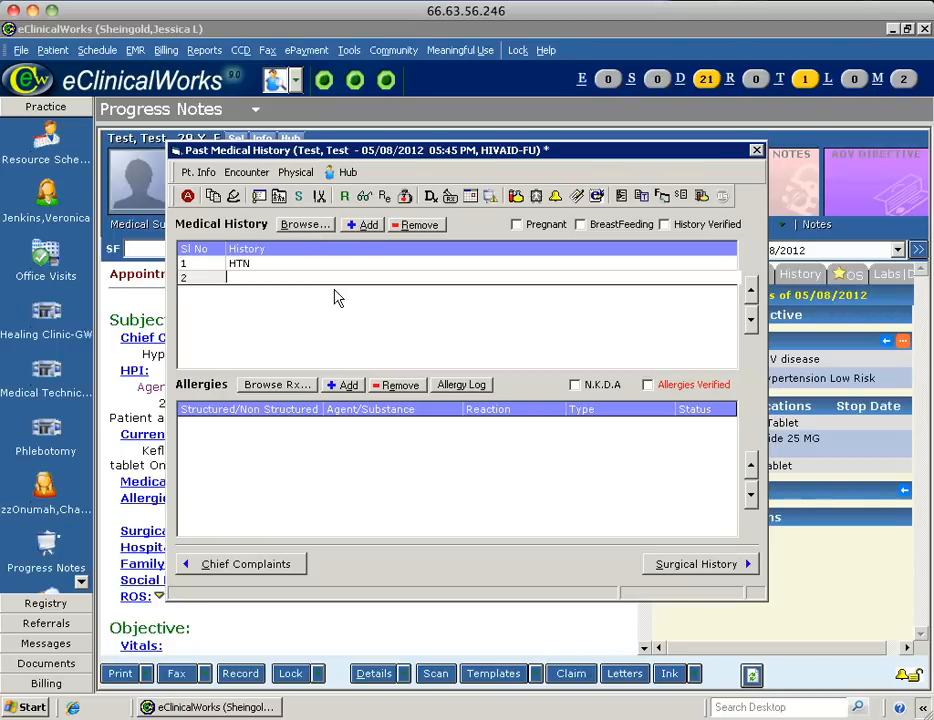
pyautogui.write('HIV')
# Record a Sula drugs allergy with anaphylaxis reaction and type Allergy, then save.
pyautogui.click(342, 386)
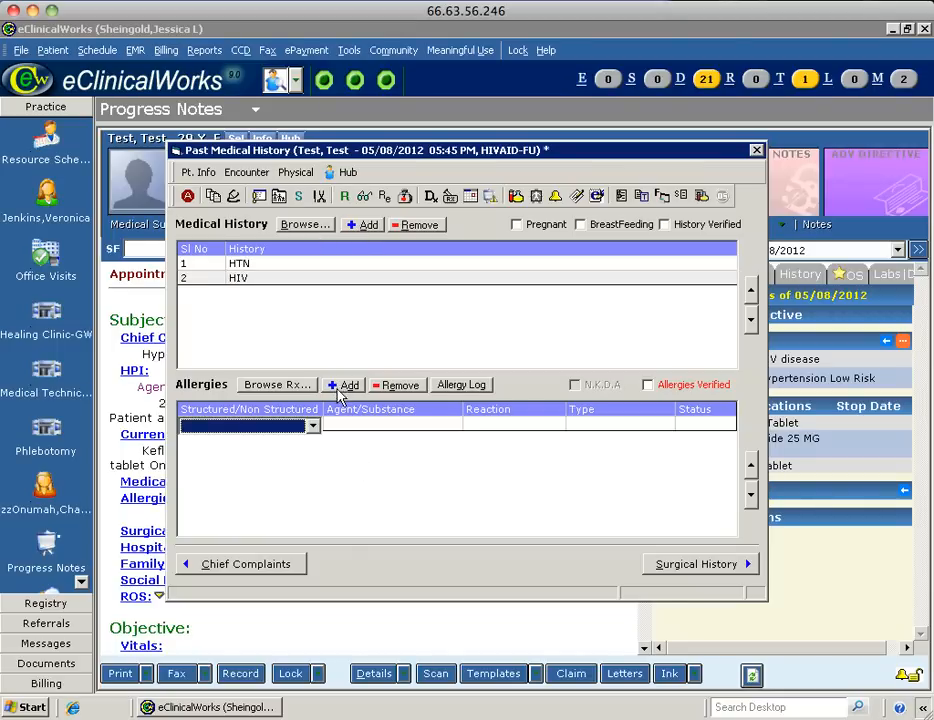
pyautogui.click(395, 425)
pyautogui.write('Sula drugs')
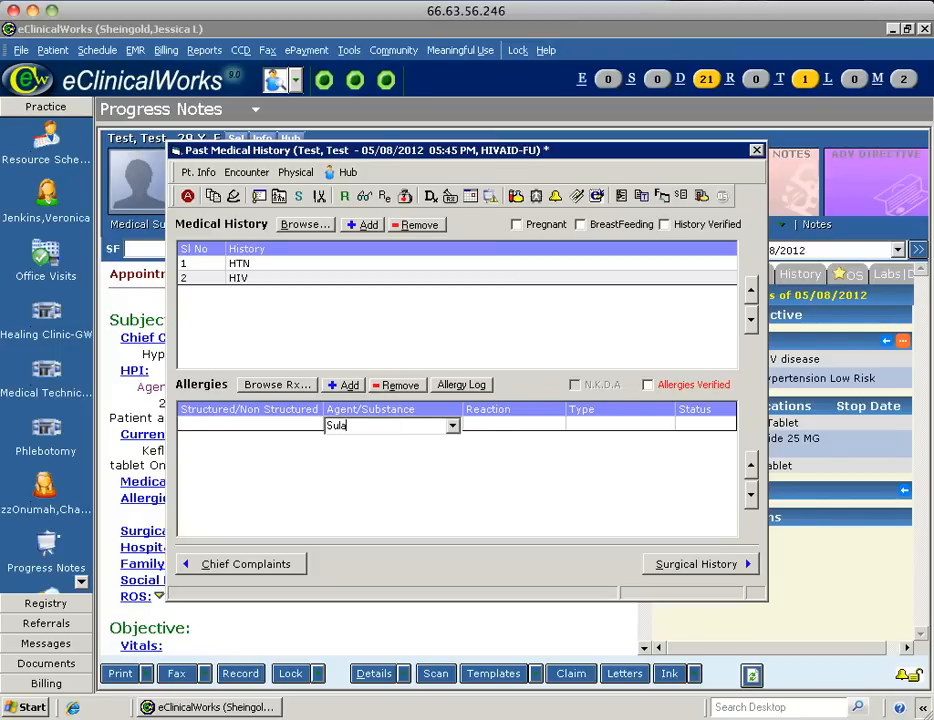
pyautogui.click(520, 425)
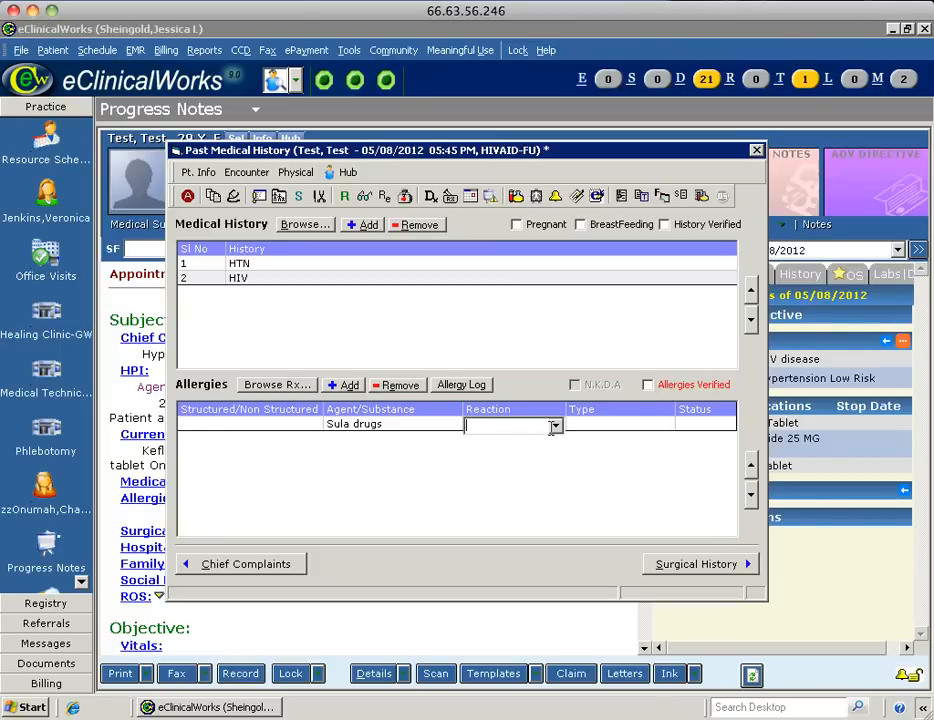
pyautogui.click(555, 425)
pyautogui.click(530, 442)
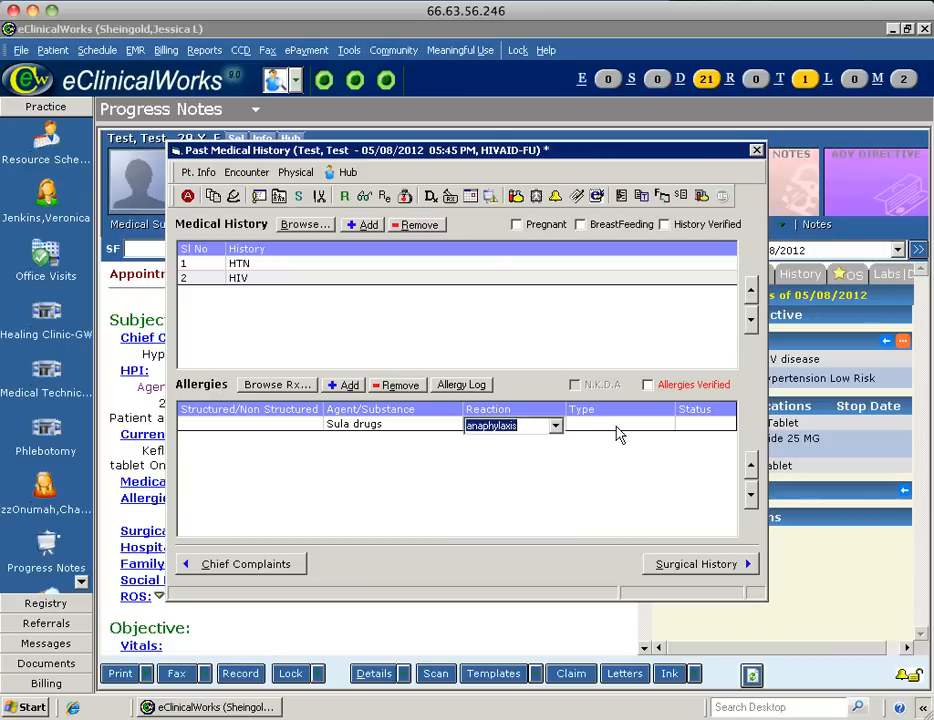
pyautogui.click(622, 425)
pyautogui.click(665, 425)
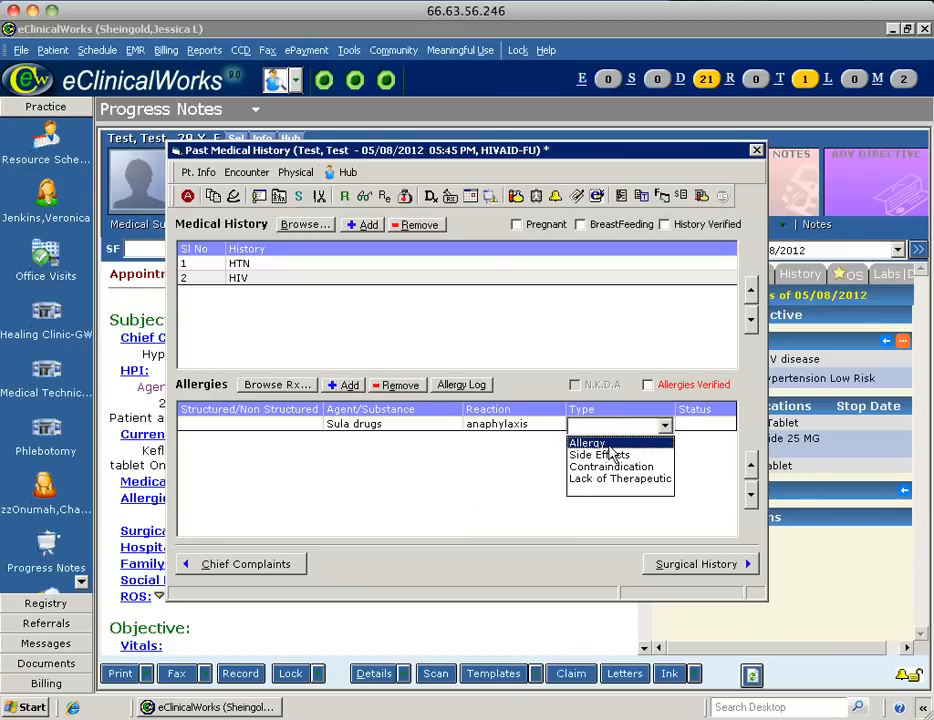
pyautogui.click(595, 440)
pyautogui.click(757, 152)
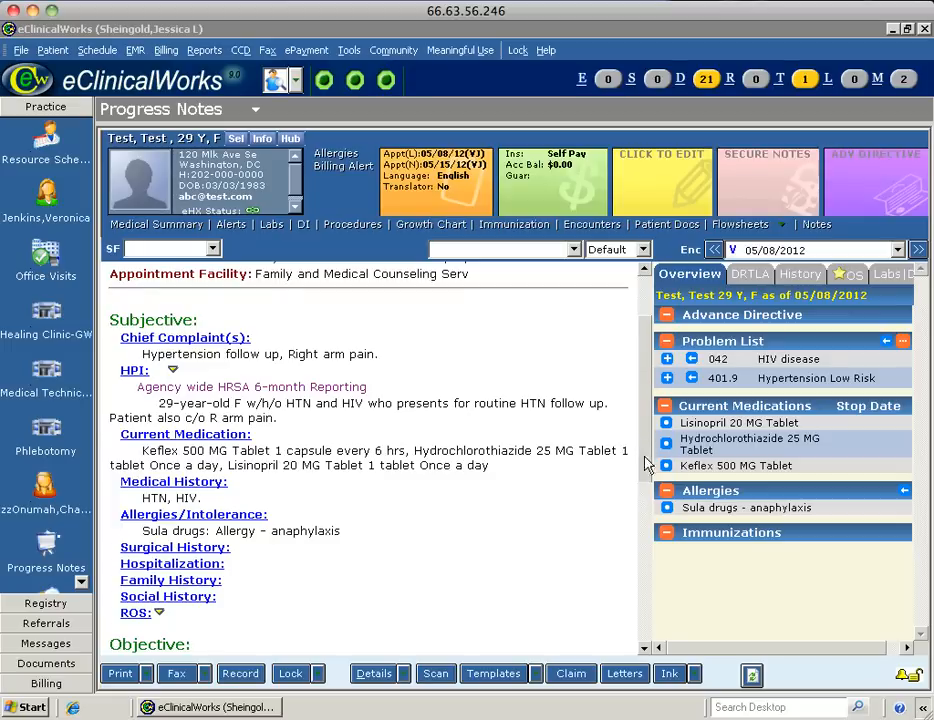
# Bring up the Family History window for the 05/08/2012 HIVAID-FU encounter.
pyautogui.scroll(-3, 157, 430)
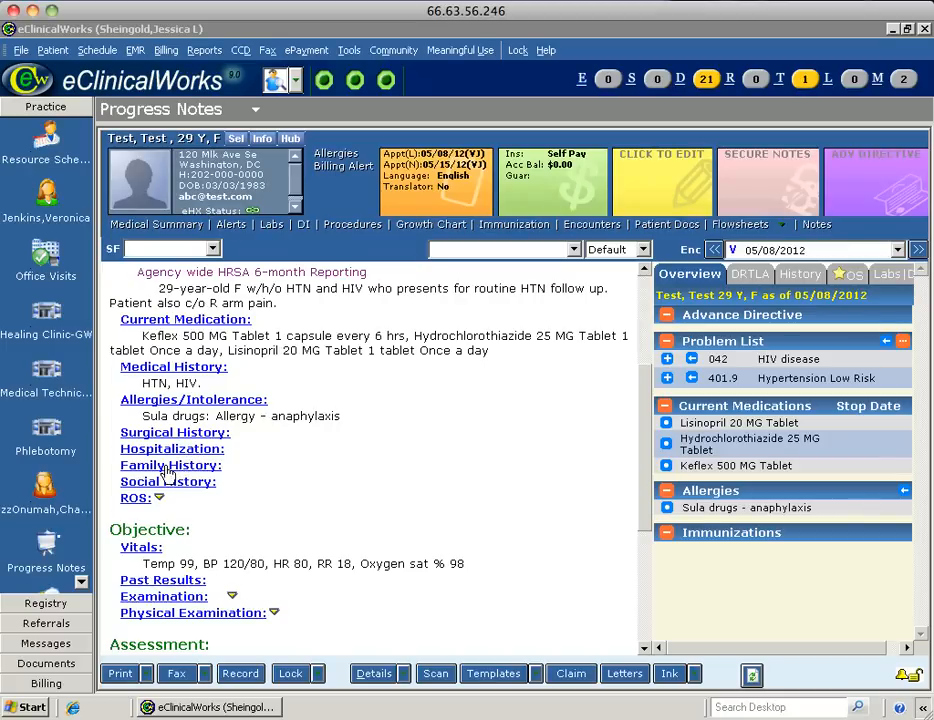
pyautogui.click(168, 466)
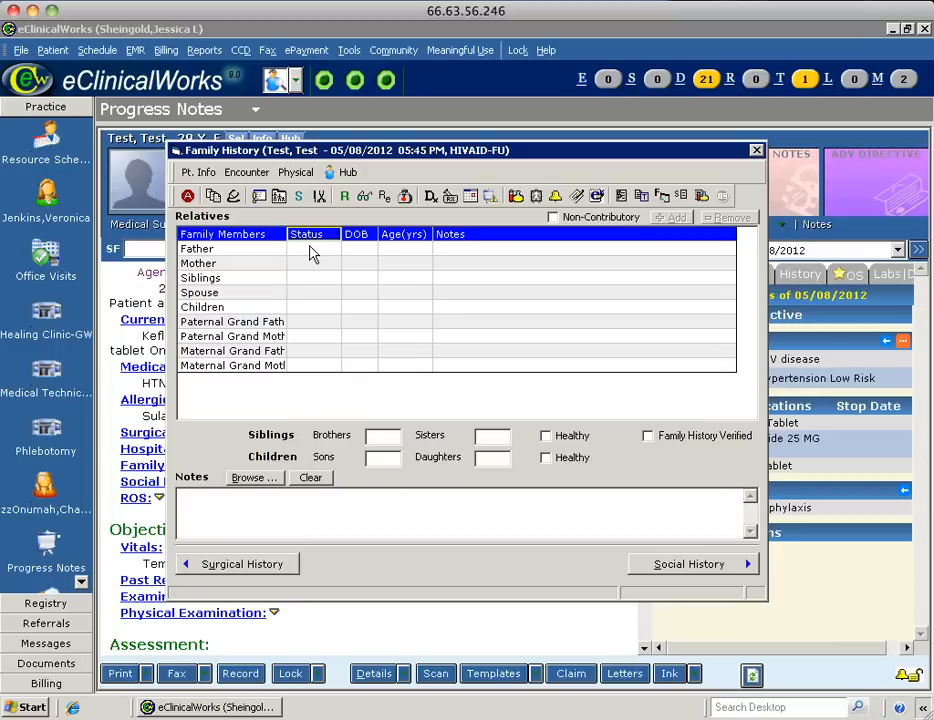
# Mark the father alive, enter his date of birth, and note 'HTN, MI h/o (age 42)'.
pyautogui.click(311, 248)
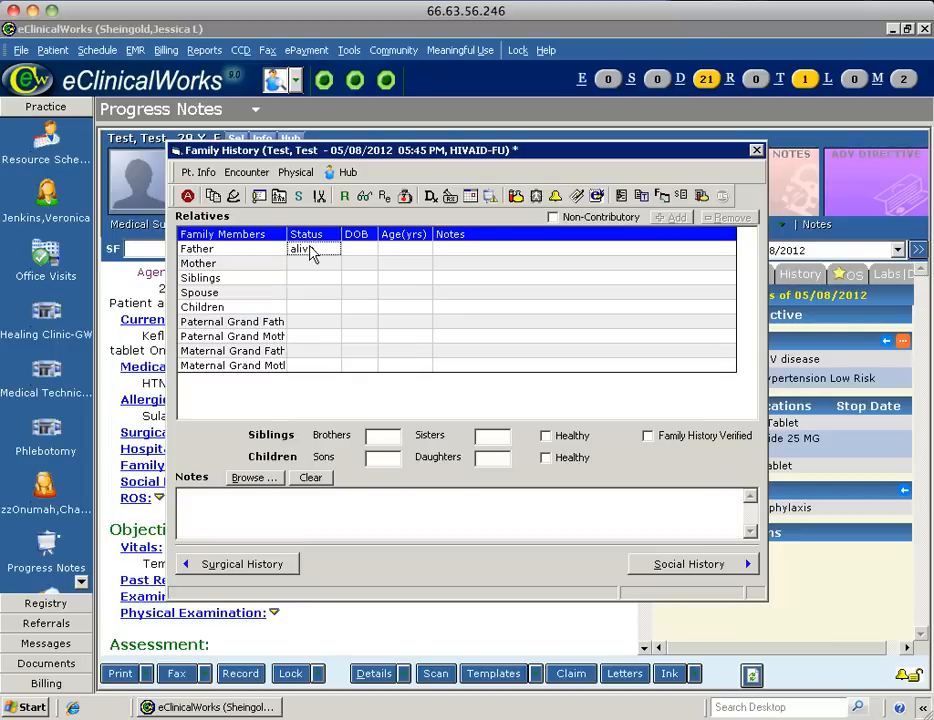
pyautogui.click(311, 250)
pyautogui.click(311, 250)
pyautogui.click(311, 250)
pyautogui.click(310, 250)
pyautogui.click(370, 250)
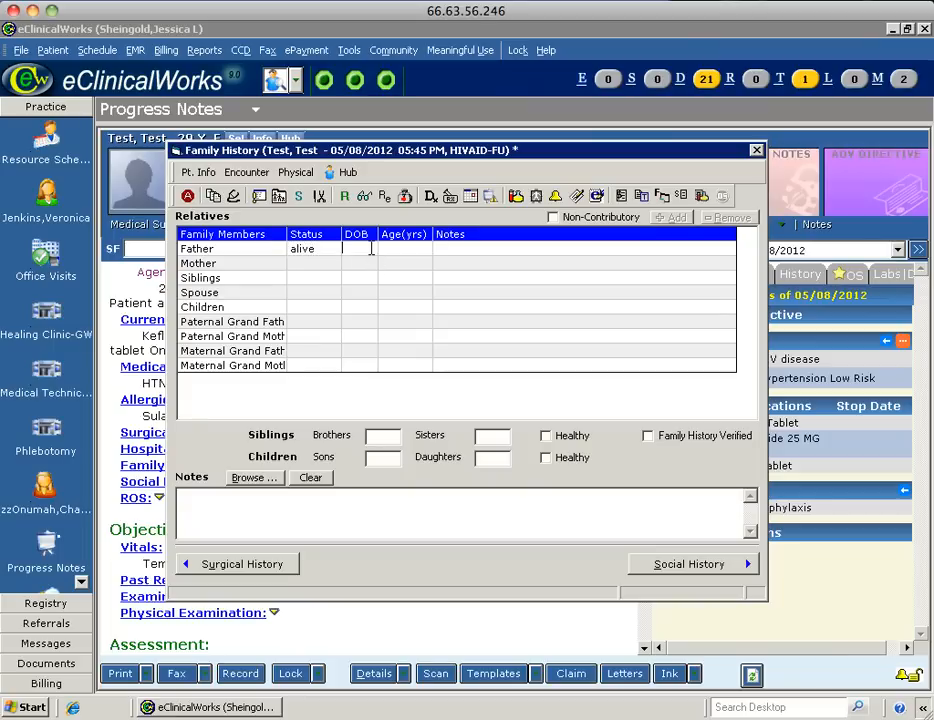
pyautogui.write('04/30')
pyautogui.write('/1944')
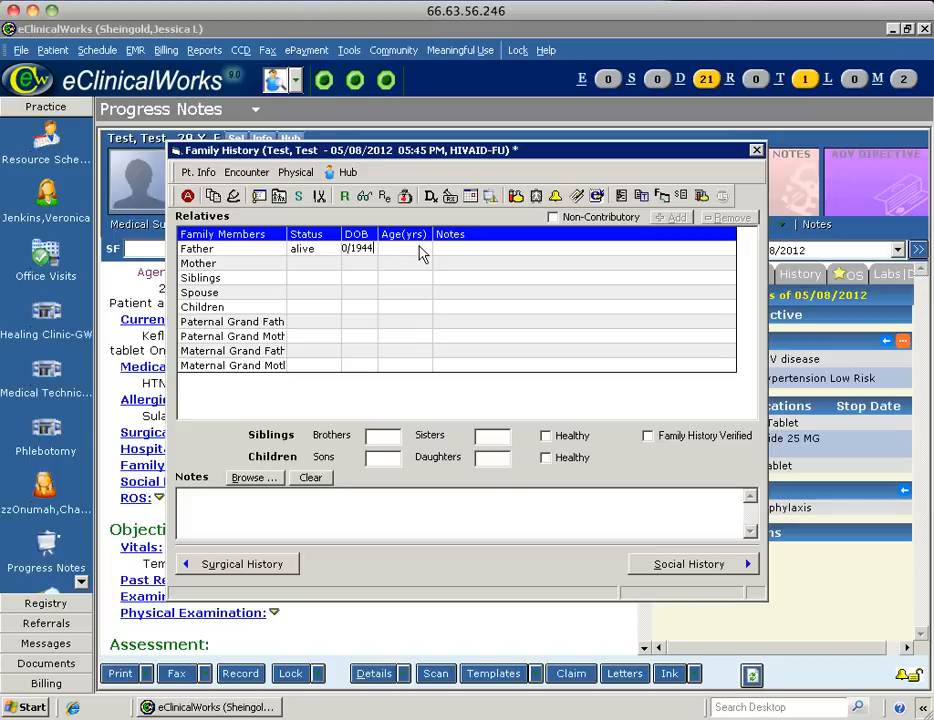
pyautogui.click(457, 248)
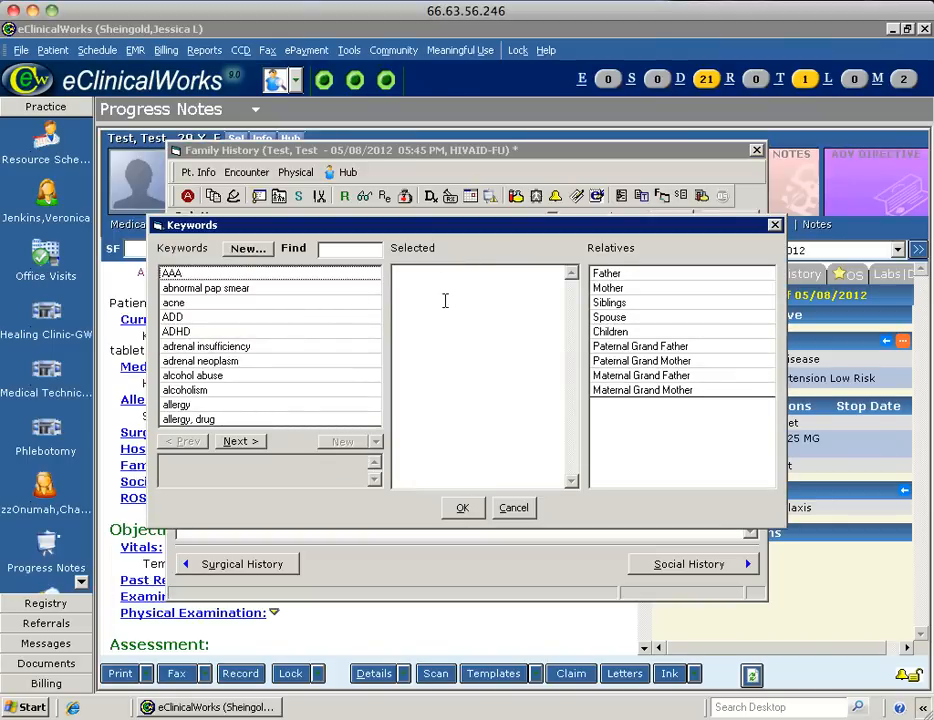
pyautogui.click(445, 300)
pyautogui.write('HTN, M')
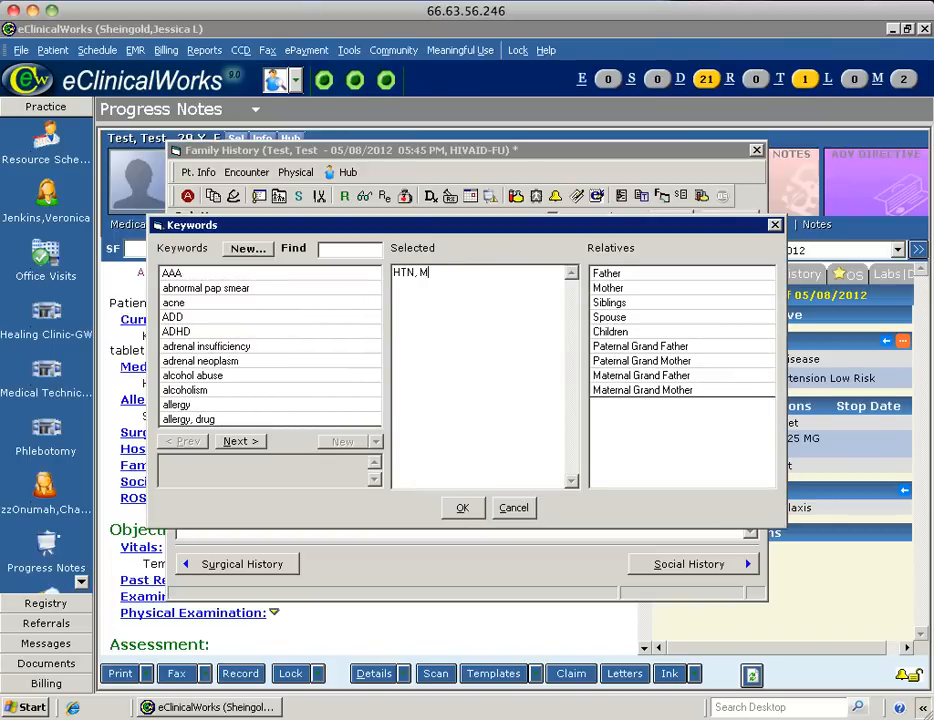
pyautogui.write('I h/o (age 42')
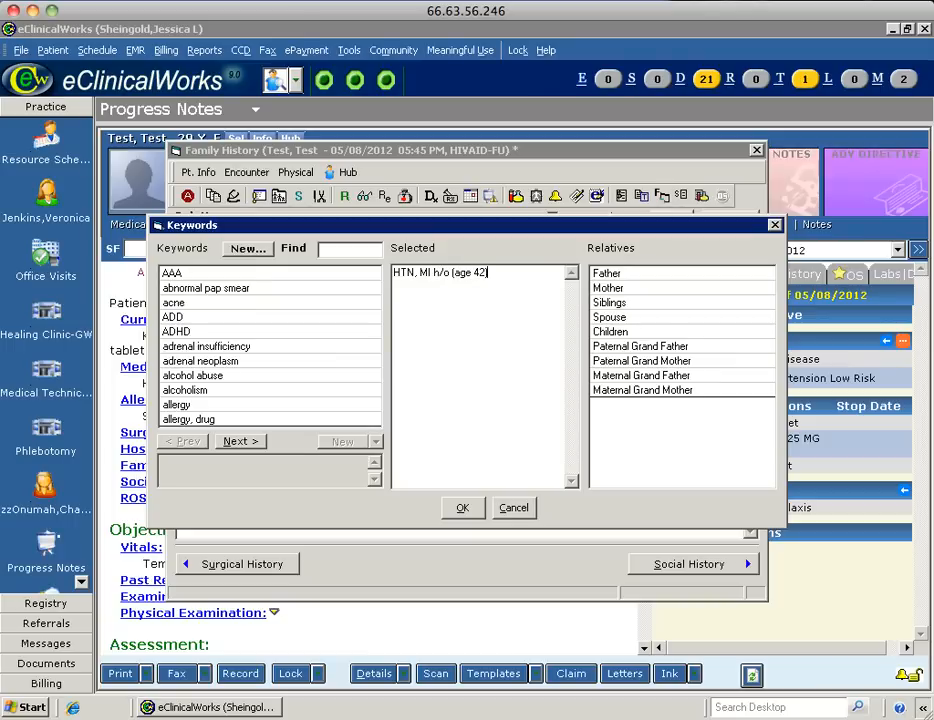
pyautogui.click(462, 508)
# Mark the mother alive with the note 'Healthy' and save the family history.
pyautogui.click(310, 264)
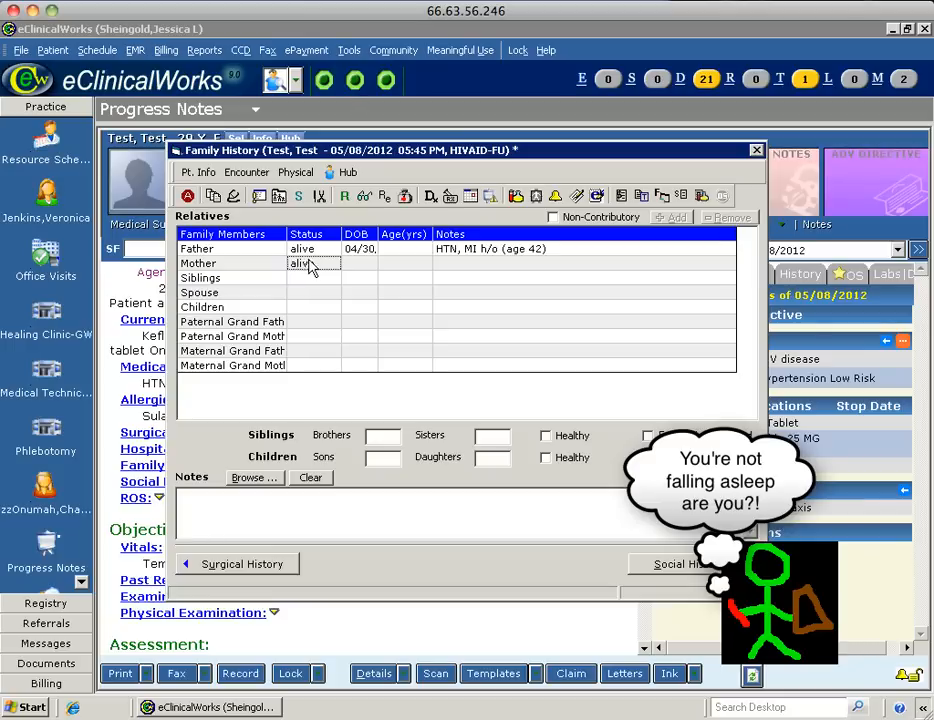
pyautogui.click(454, 254)
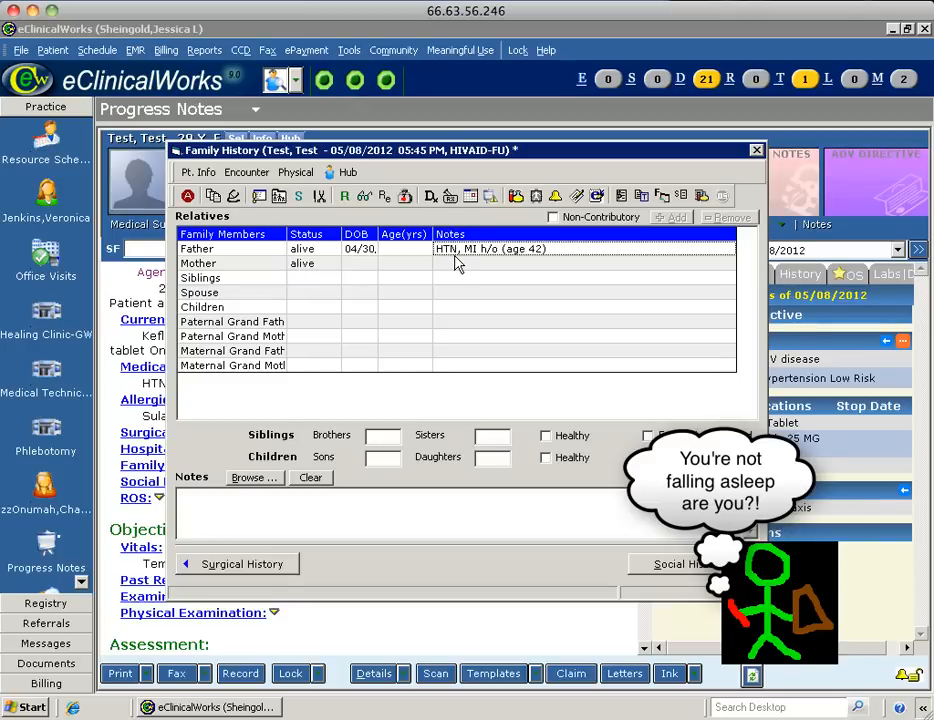
pyautogui.click(454, 256)
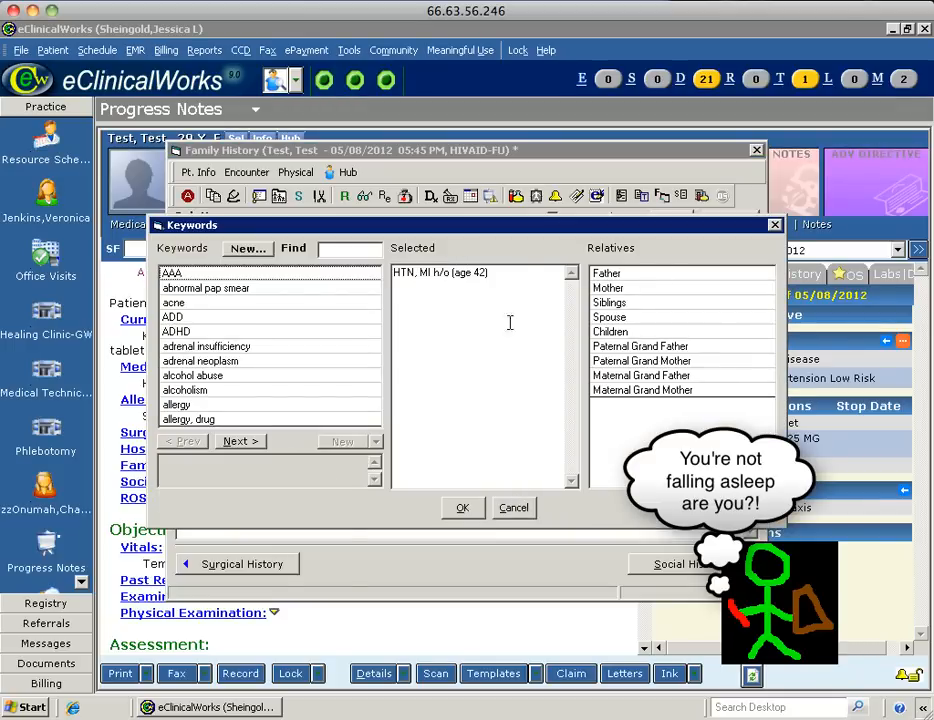
pyautogui.click(514, 508)
pyautogui.click(473, 264)
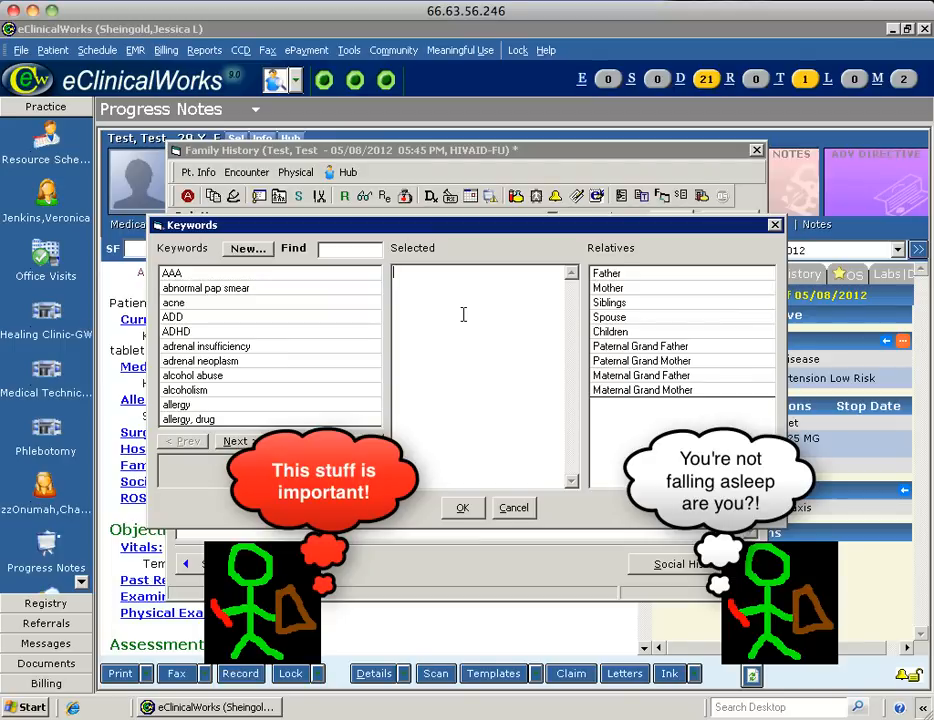
pyautogui.write('Healthy')
pyautogui.click(464, 507)
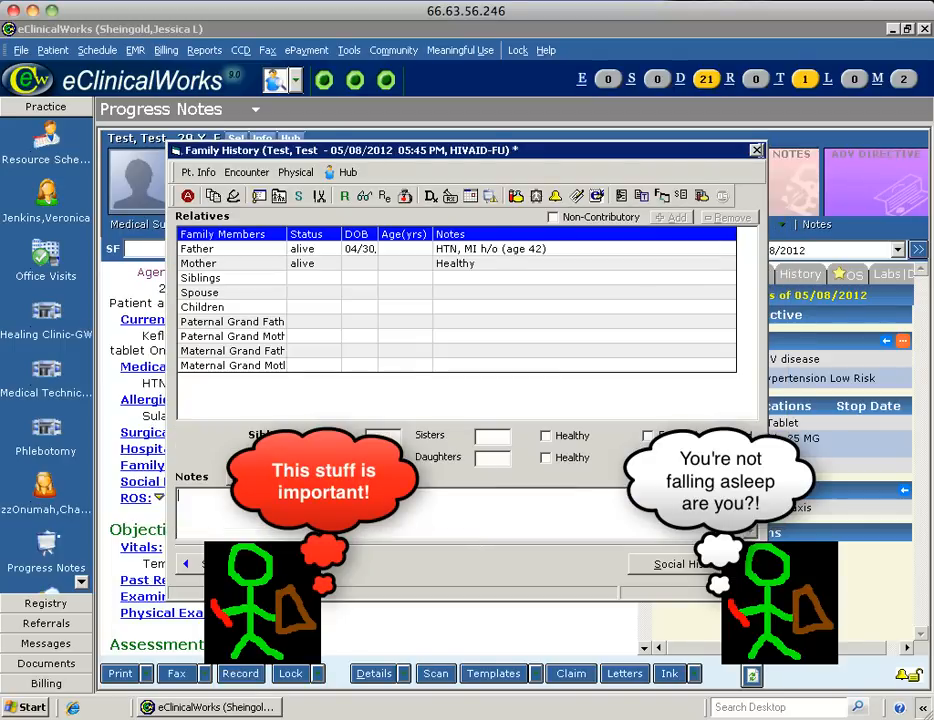
pyautogui.click(757, 150)
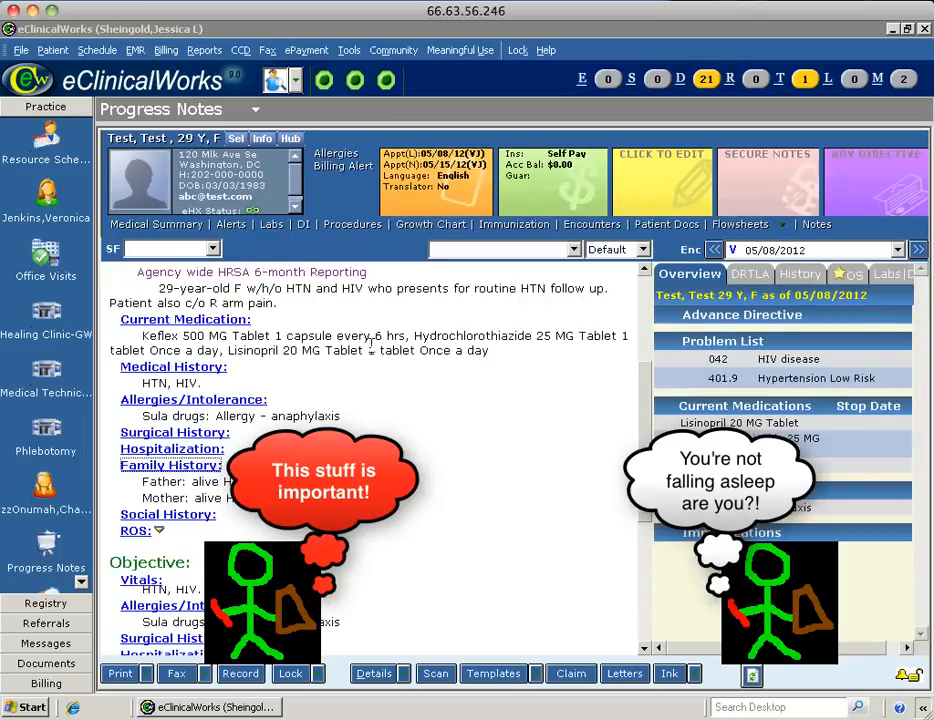
# Bring up the Social History window for the 05/08/2012 HIVAID-FU encounter.
pyautogui.click(172, 520)
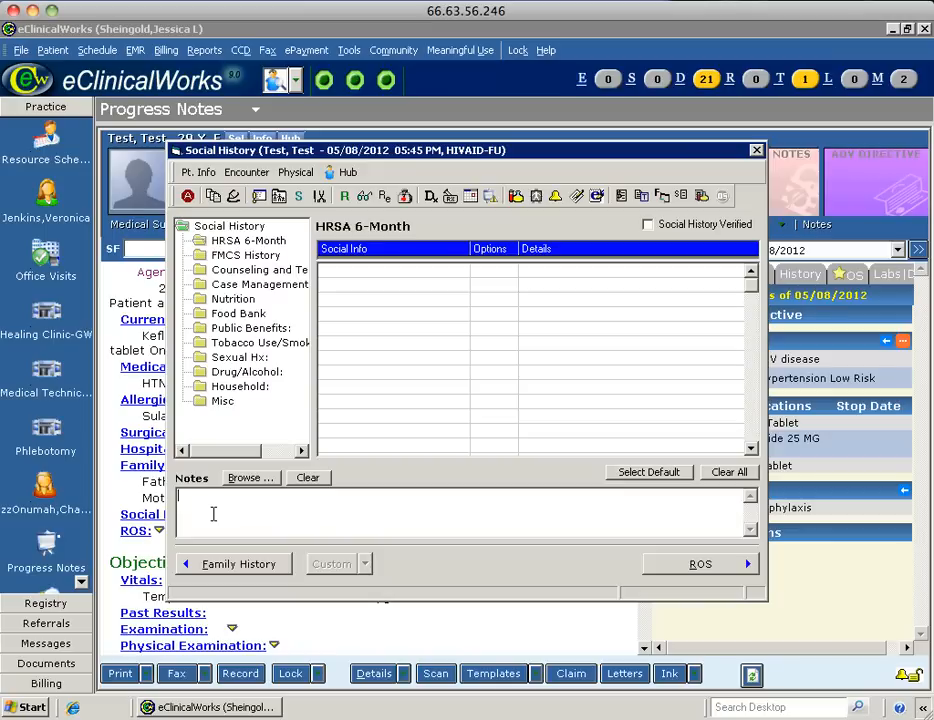
# Enter social history: married banker living with husband in southeast, Tob 1 PPD, Etoh-, Illicit-, TB risk factors, Seatbelts.
pyautogui.write('P')
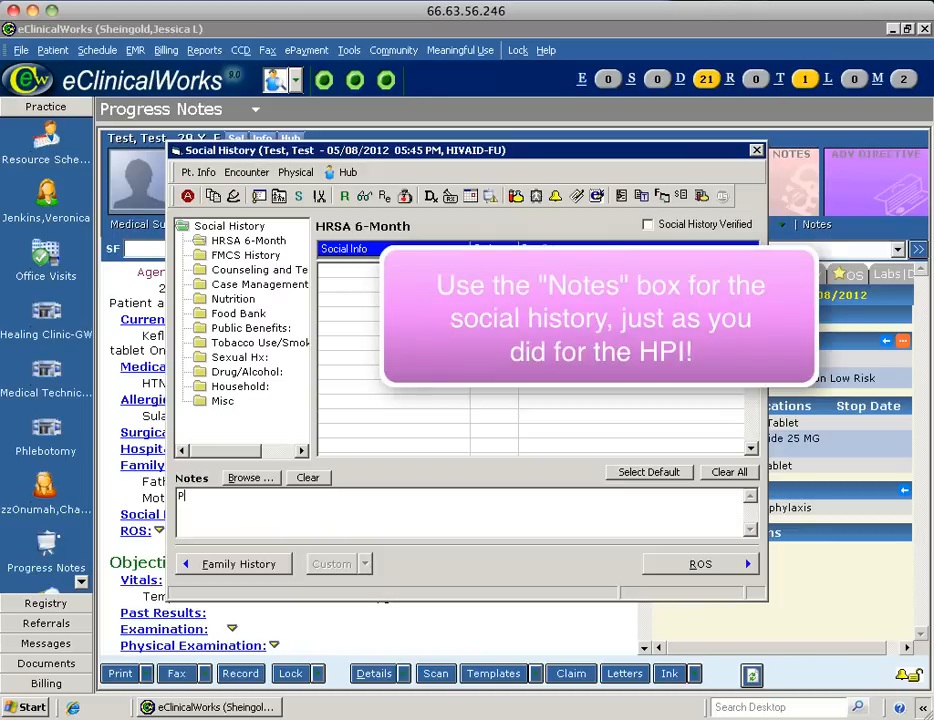
pyautogui.write('atient is married and lives w/ hu')
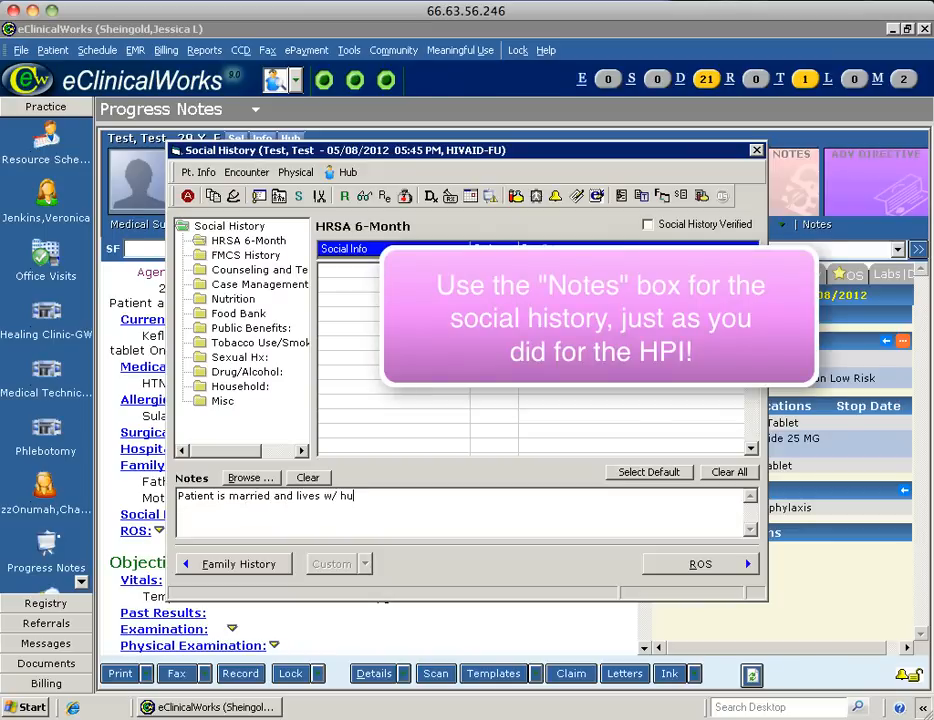
pyautogui.write('sband in southea')
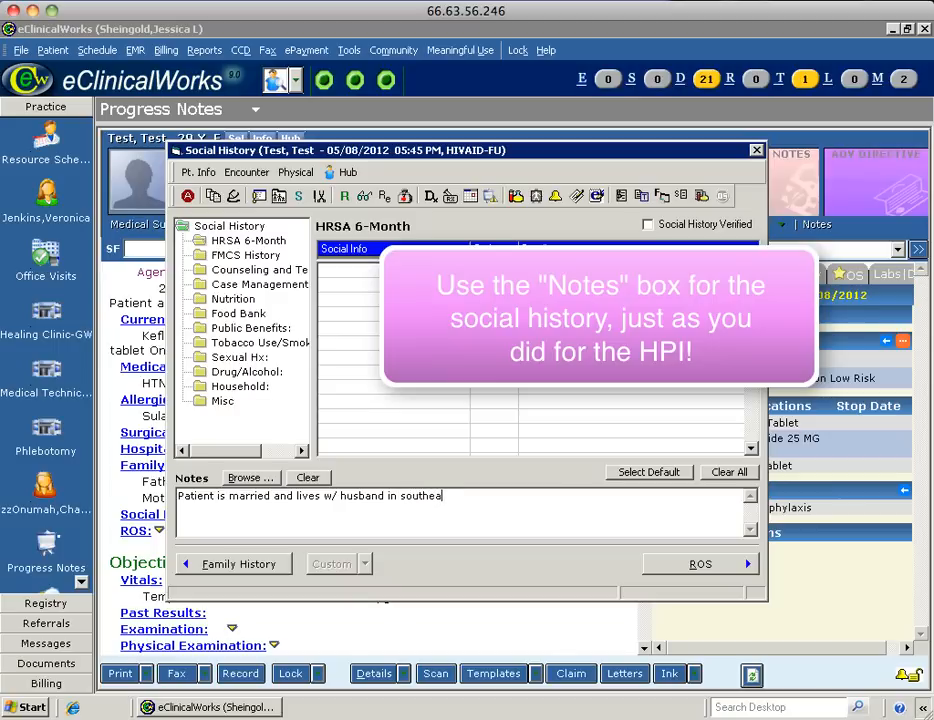
pyautogui.write('st. She works as a banker.')
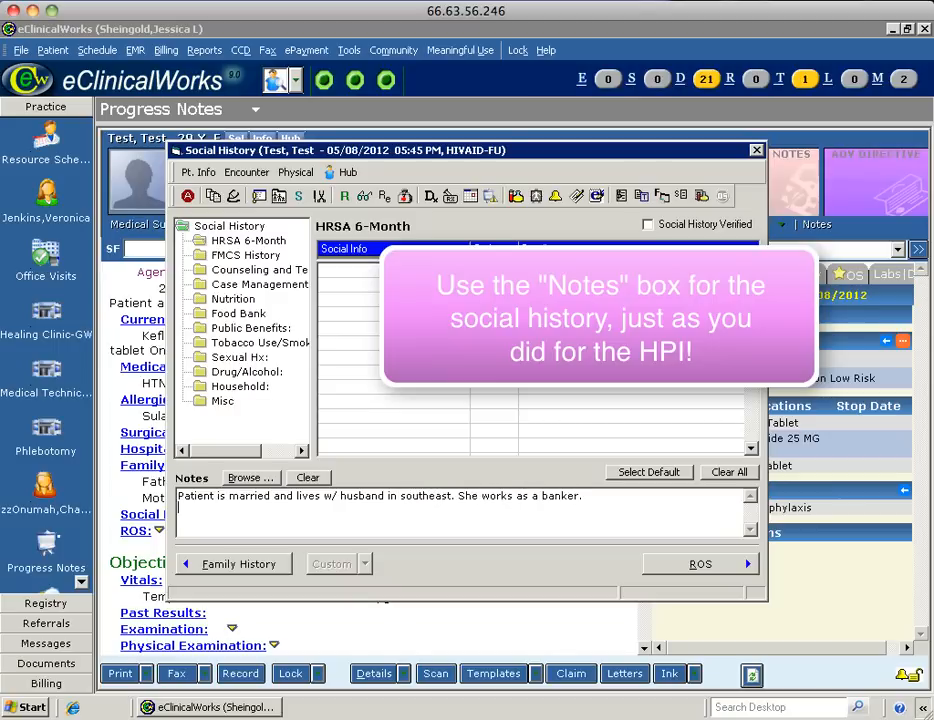
pyautogui.write('Tob - 1 PPD')
pyautogui.press('Return')
pyautogui.write('Etoh-')
pyautogui.press('Return')
pyautogui.write('Ill')
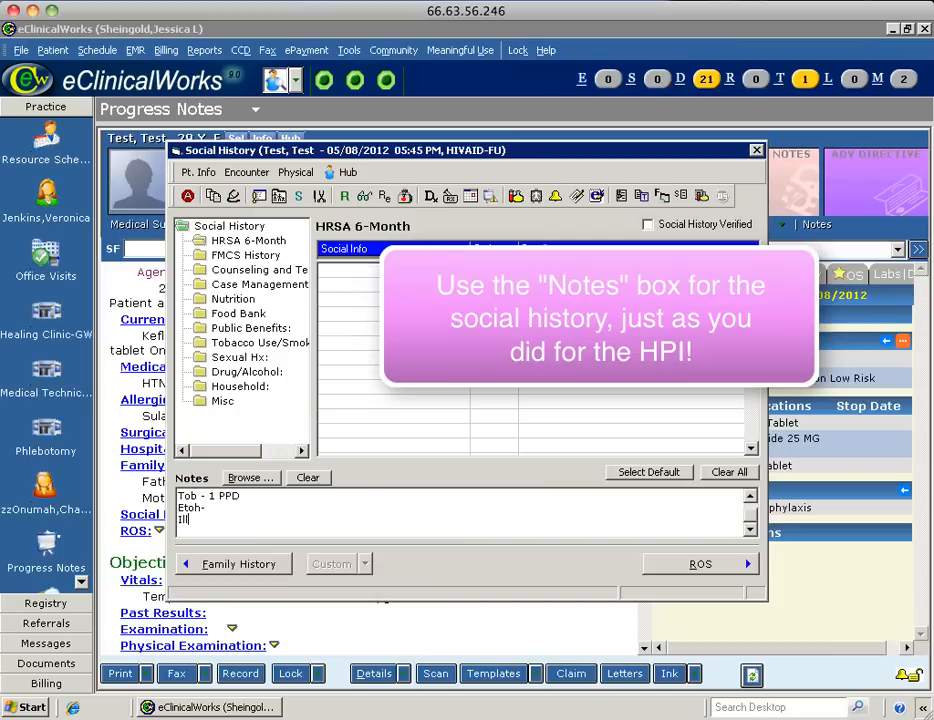
pyautogui.write('icit-')
pyautogui.press('Return')
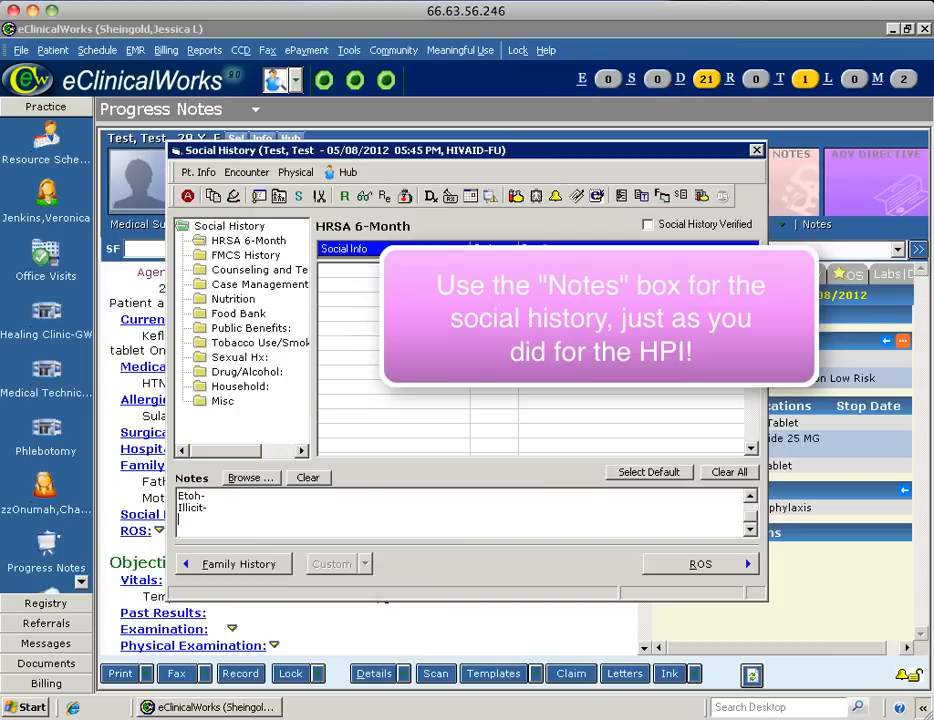
pyautogui.write('TB risk factors')
pyautogui.press('Return')
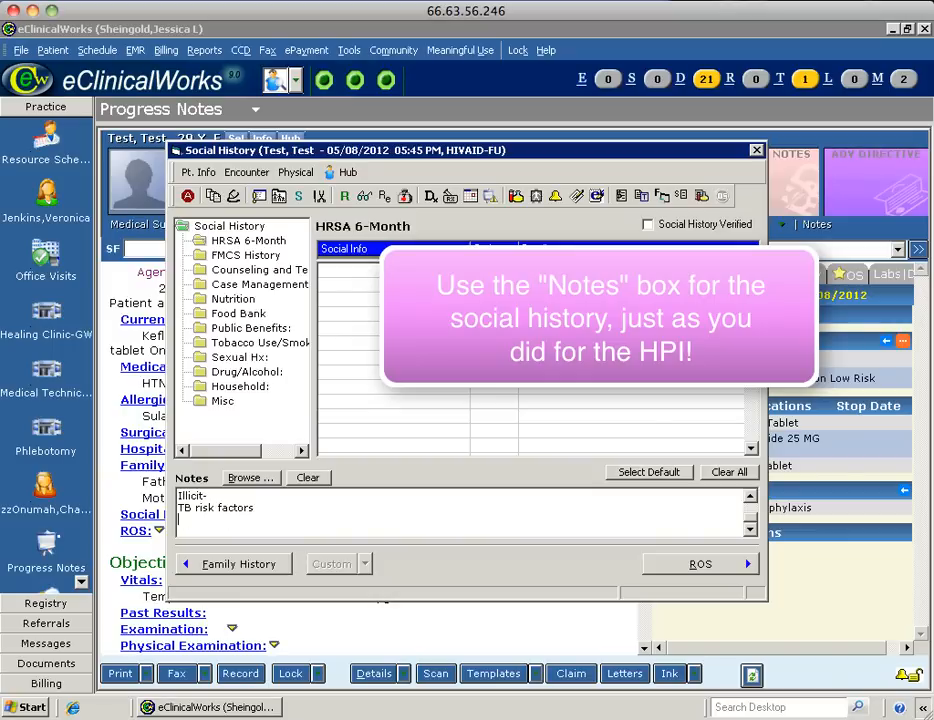
pyautogui.write('Seatbelts-')
pyautogui.click(757, 151)
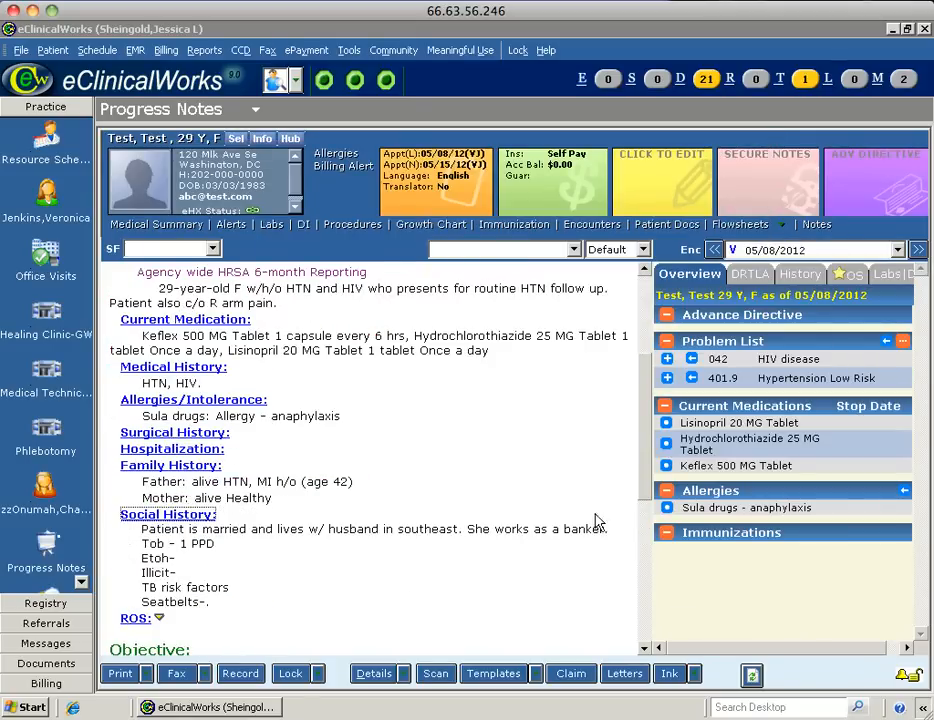
pyautogui.scroll(-2, 646, 500)
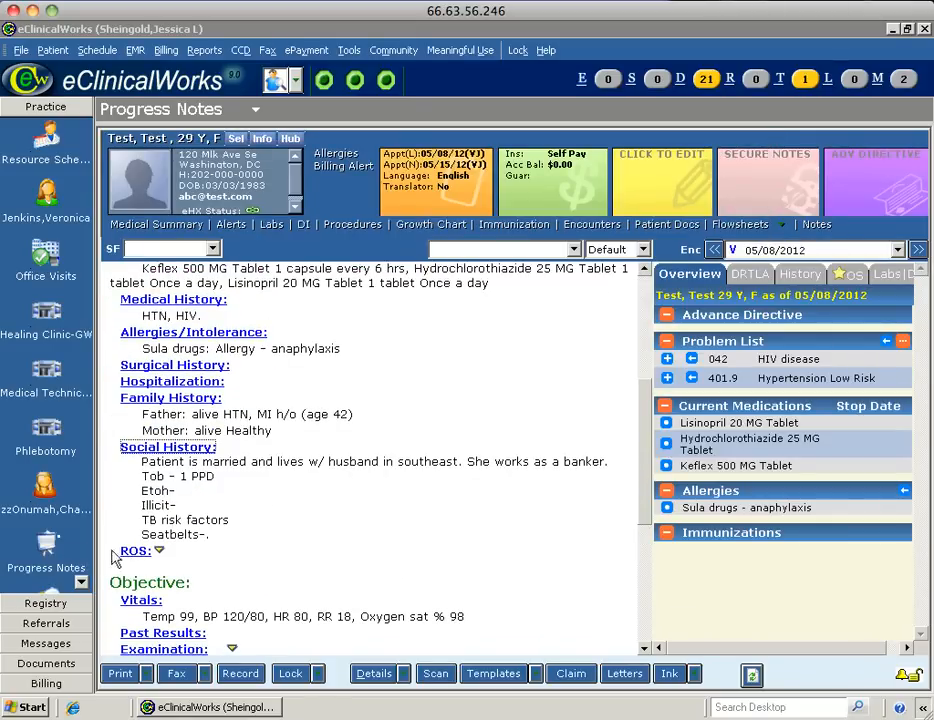
# Record Dermatology ROS as negative for rash, moles and lumps, positive for hives.
pyautogui.click(135, 551)
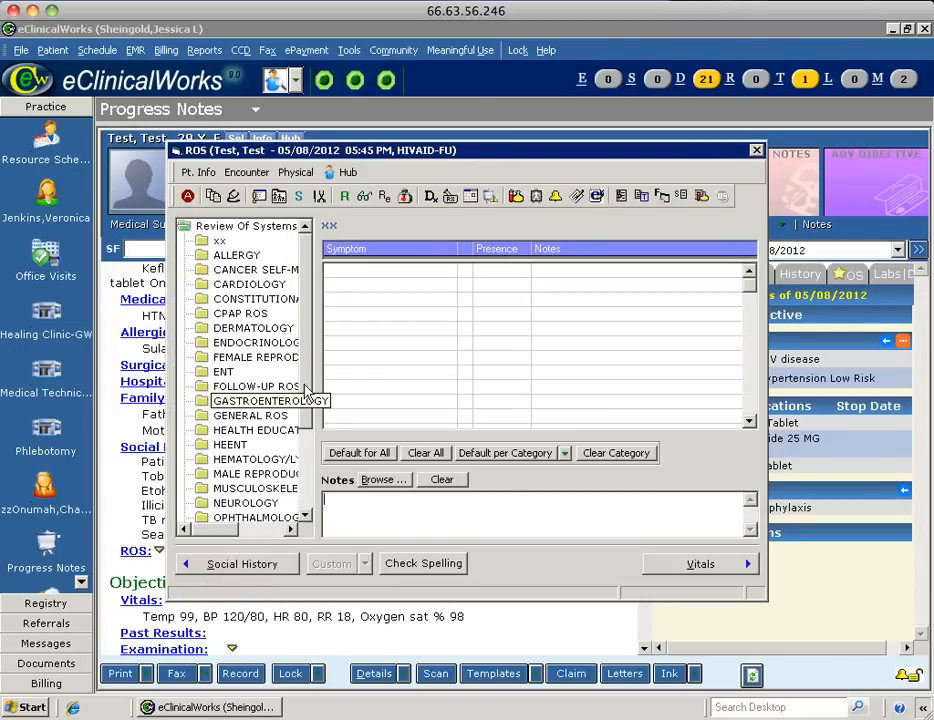
pyautogui.moveTo(305, 395); pyautogui.dragTo(302, 340)
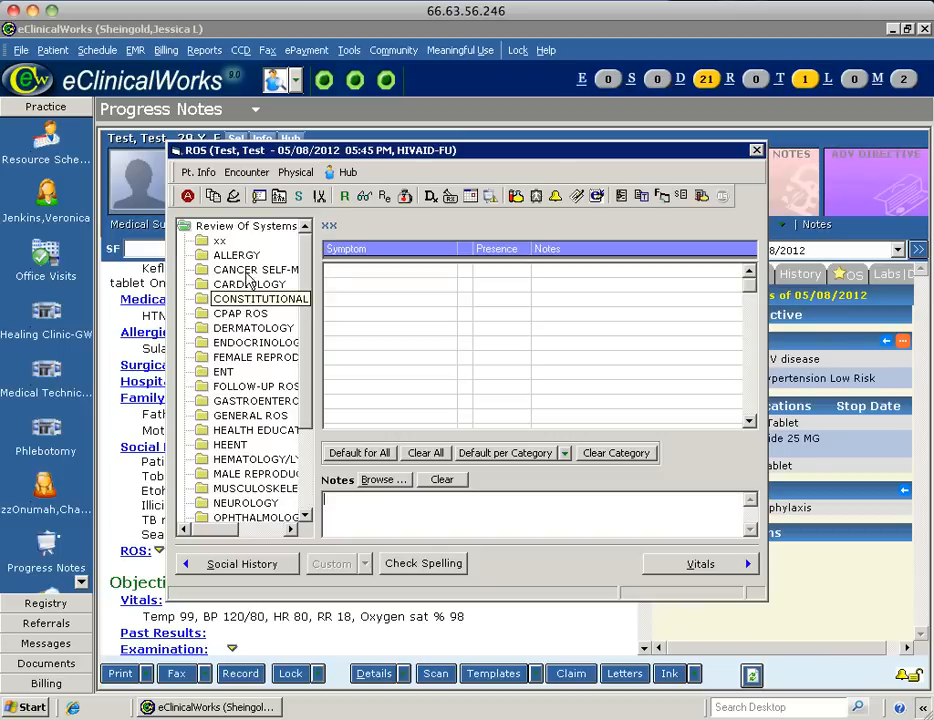
pyautogui.click(240, 327)
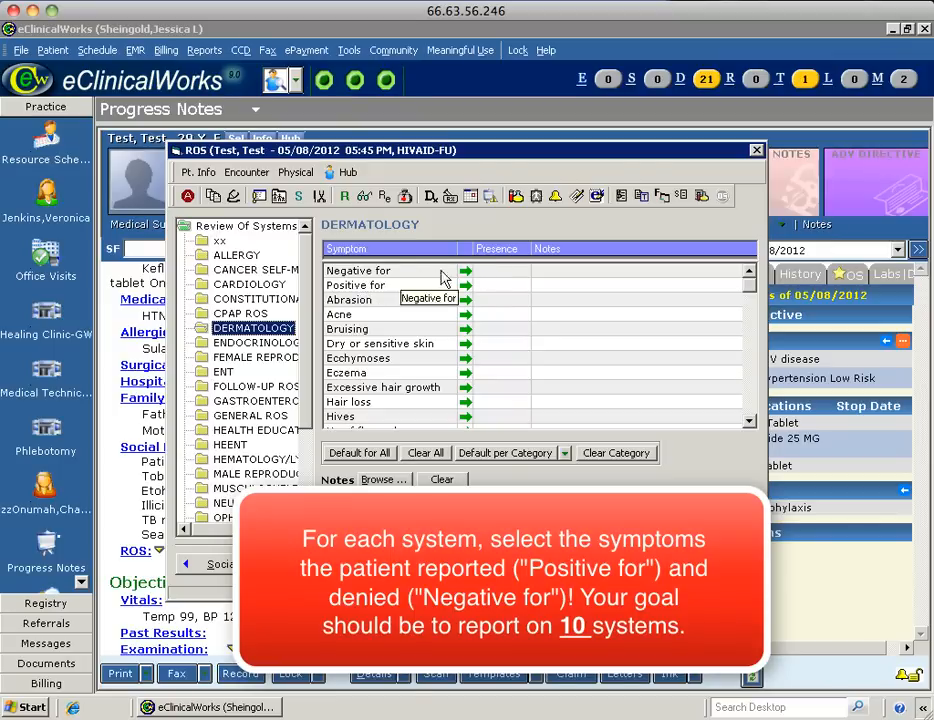
pyautogui.click(590, 276)
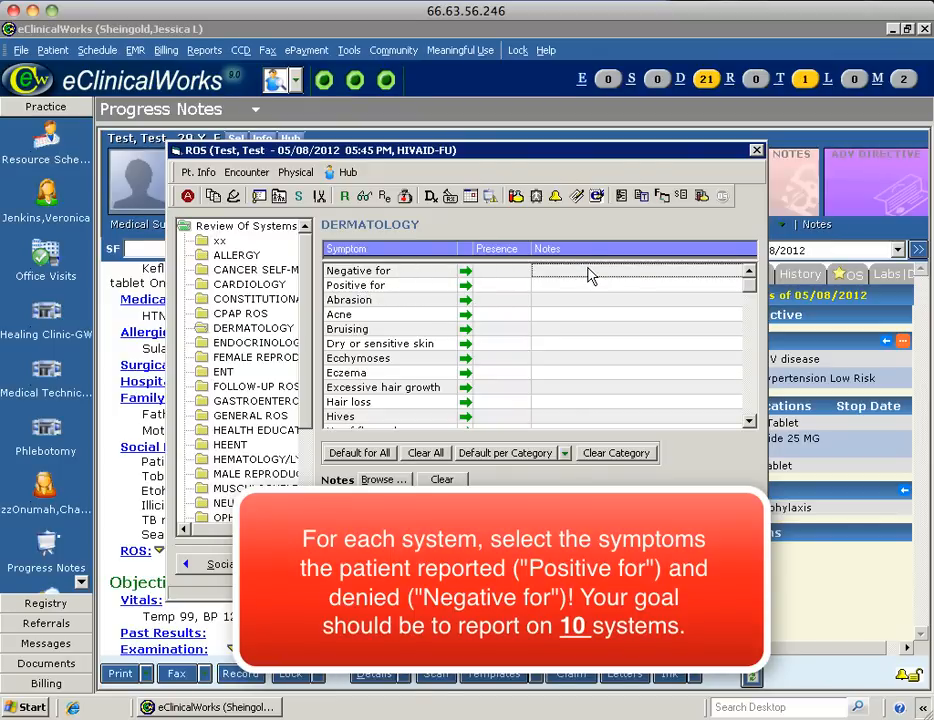
pyautogui.click(590, 276)
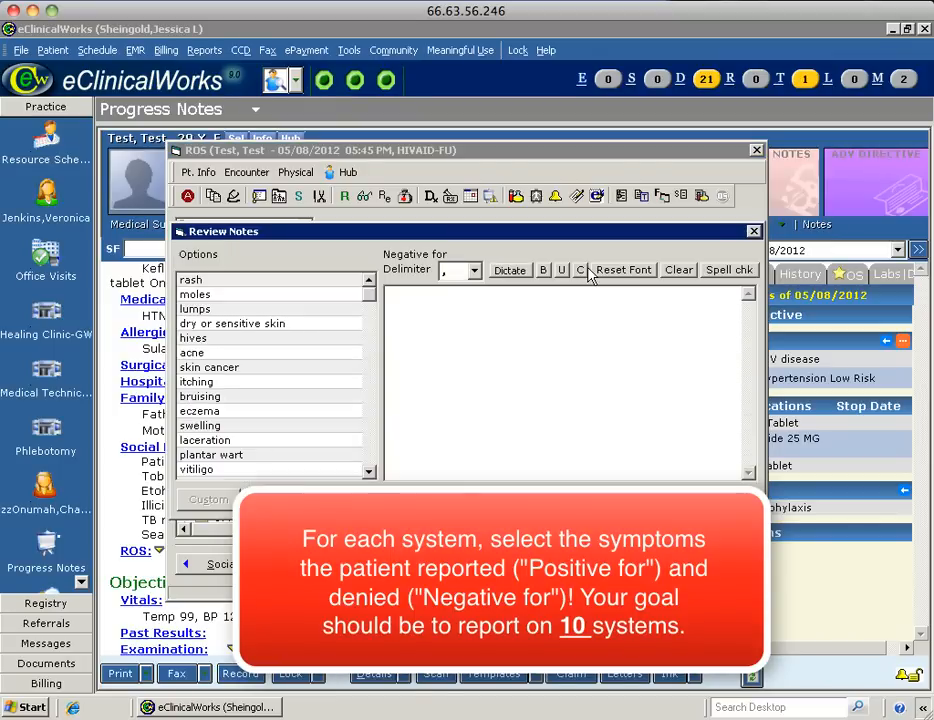
pyautogui.click(190, 283)
pyautogui.click(193, 296)
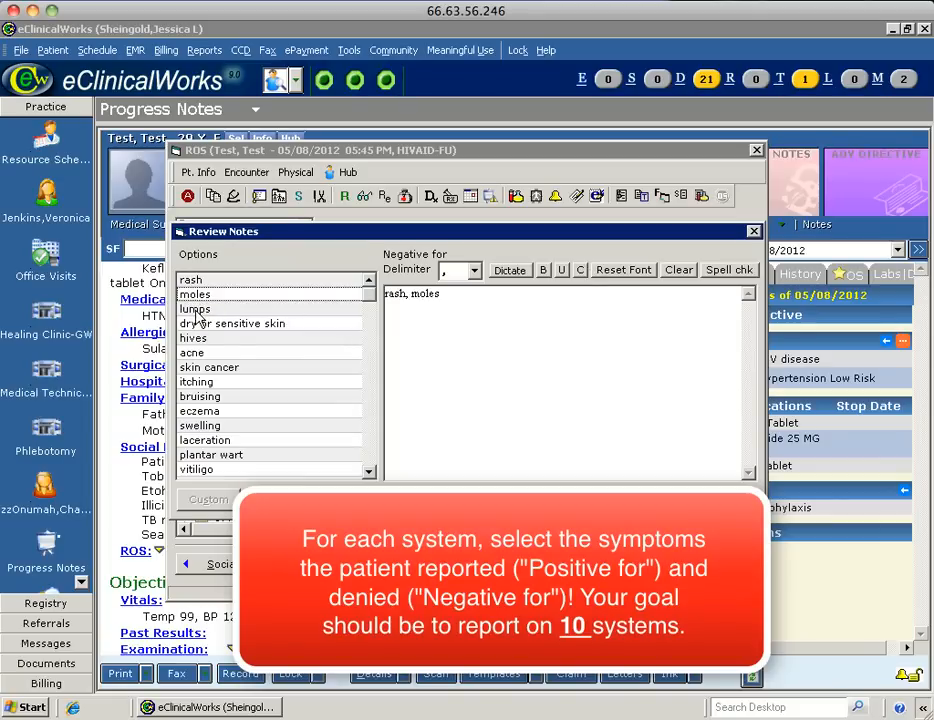
pyautogui.click(196, 310)
pyautogui.click(510, 499)
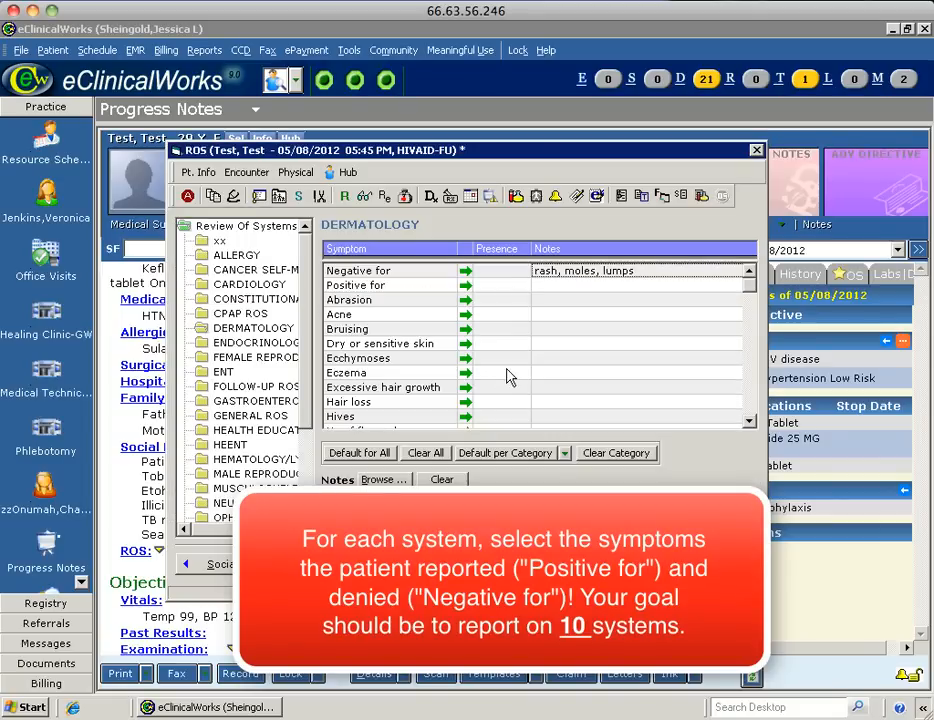
pyautogui.click(560, 290)
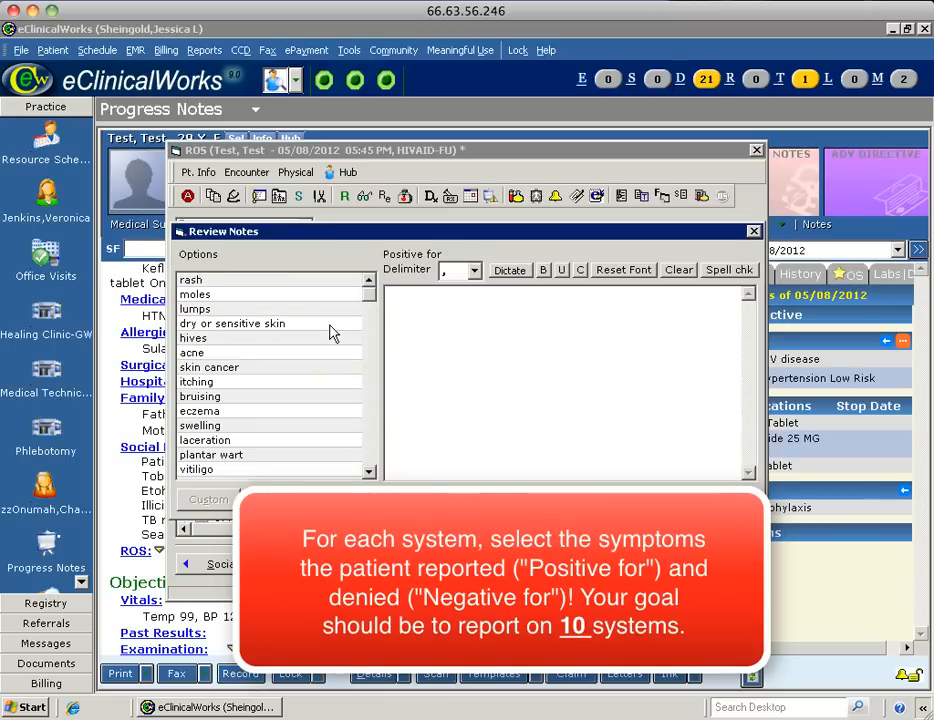
pyautogui.click(194, 338)
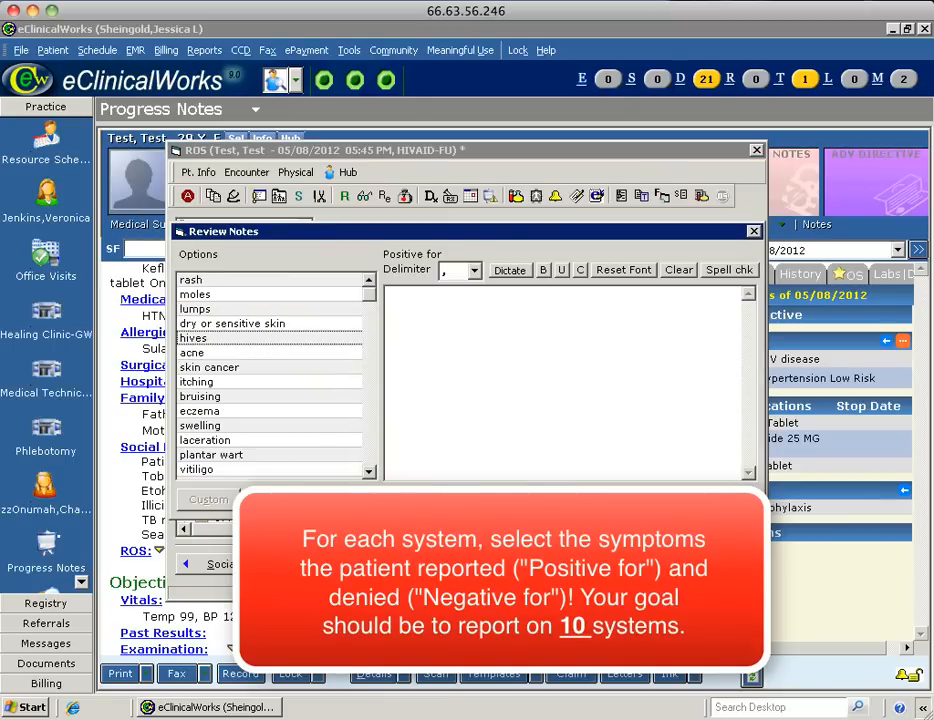
pyautogui.click(440, 502)
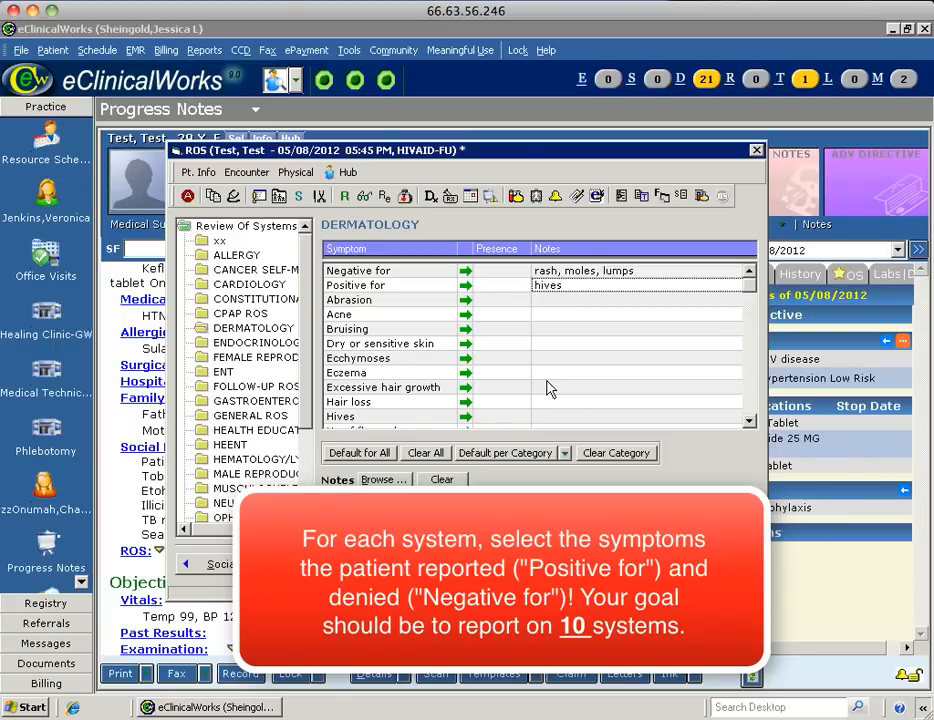
# Mark ENT negative for sore throat and close the review of systems.
pyautogui.click(224, 375)
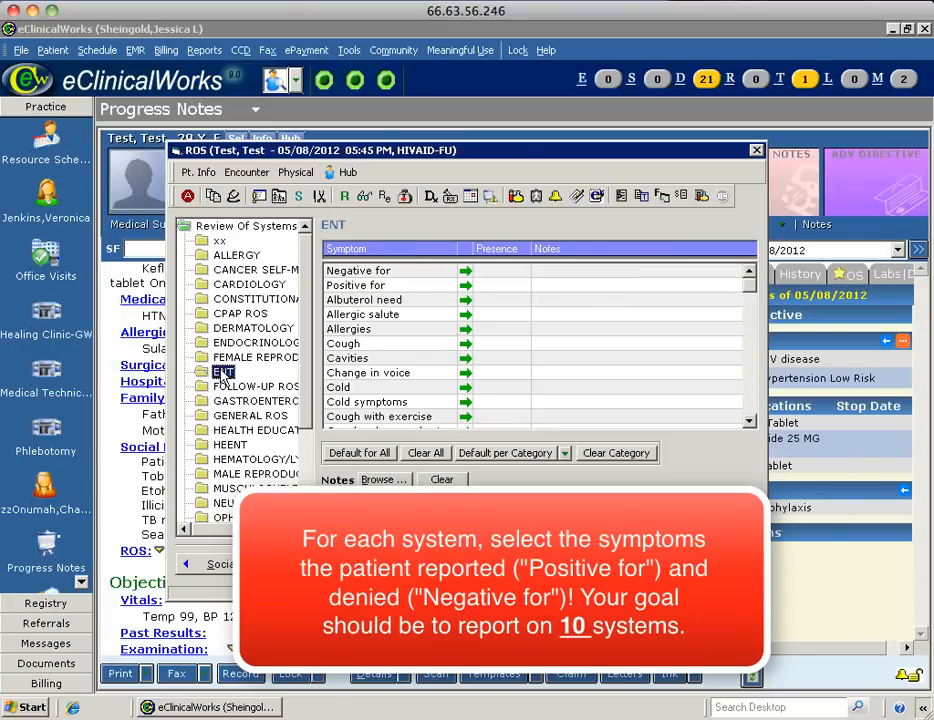
pyautogui.click(550, 272)
pyautogui.click(263, 354)
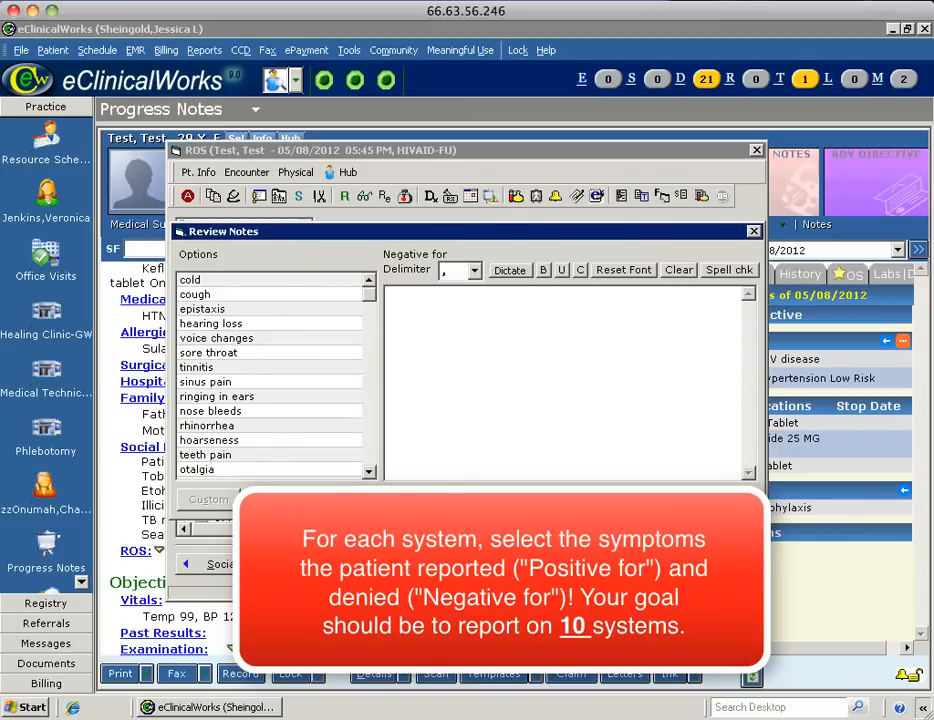
pyautogui.click(468, 500)
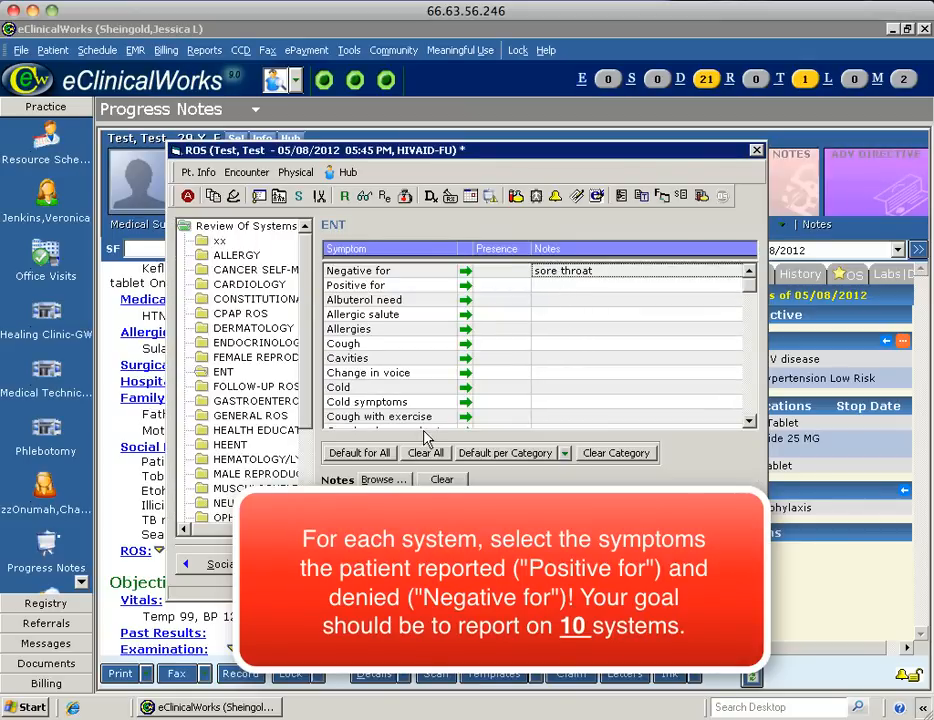
pyautogui.scroll(-3, 240, 352)
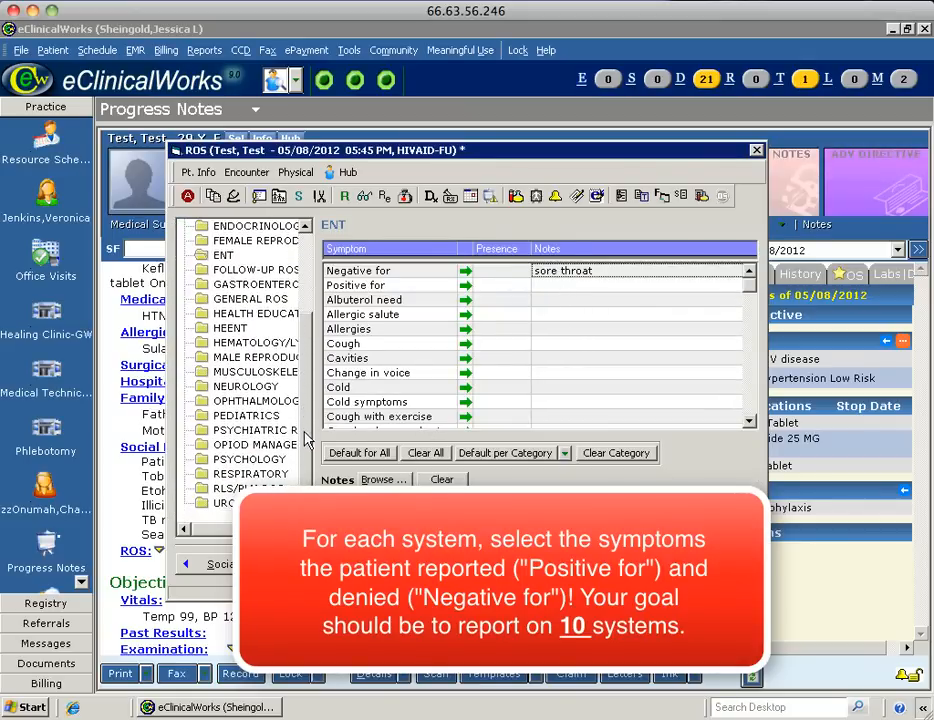
pyautogui.click(757, 151)
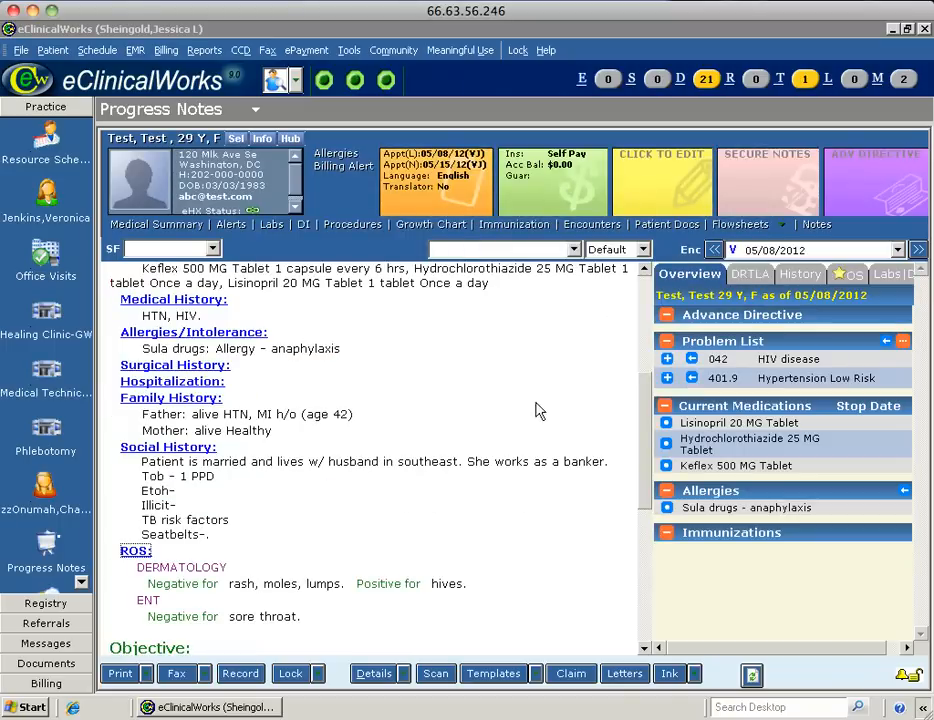
pyautogui.moveTo(645, 428); pyautogui.dragTo(640, 292)
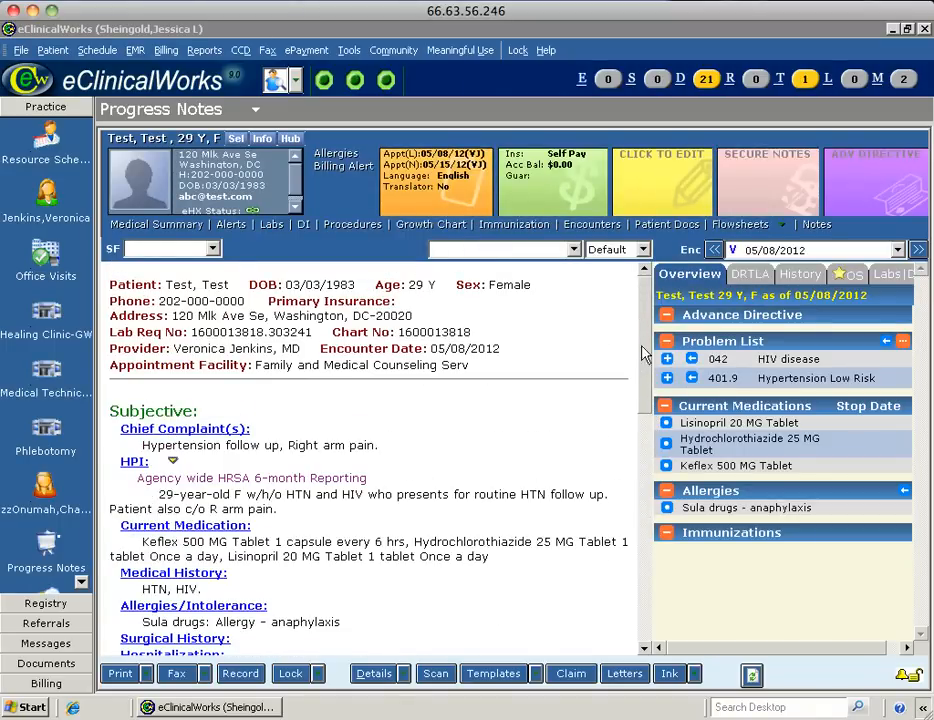
pyautogui.moveTo(644, 348); pyautogui.dragTo(642, 521)
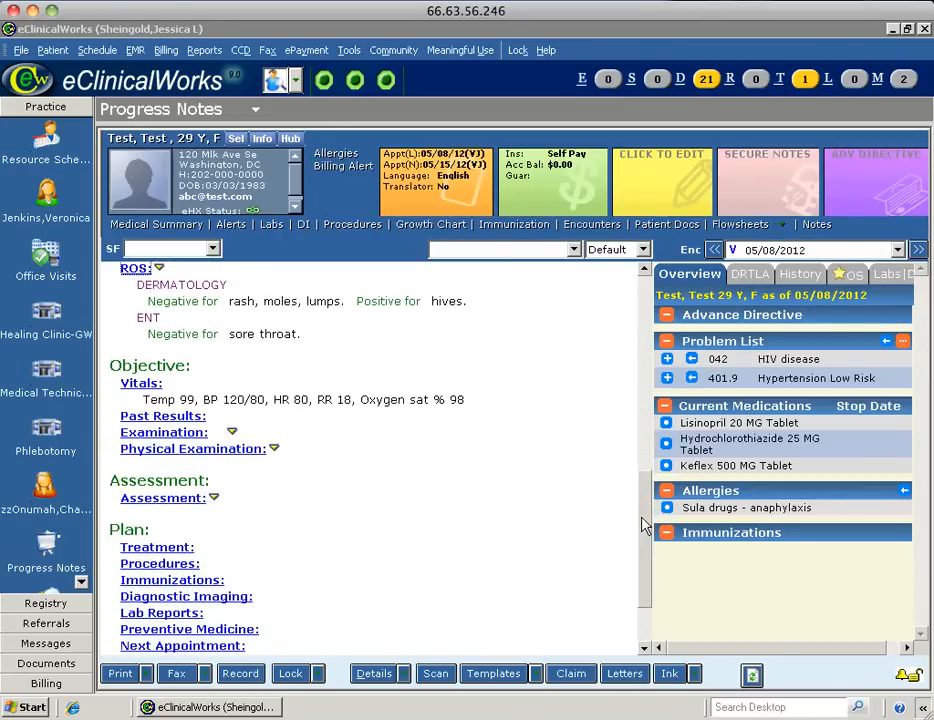
# Enter exam notes 'HEENT: NCAT, EOMI, No LAD' followed by CV, Lungs and Abdomen lines.
pyautogui.click(165, 433)
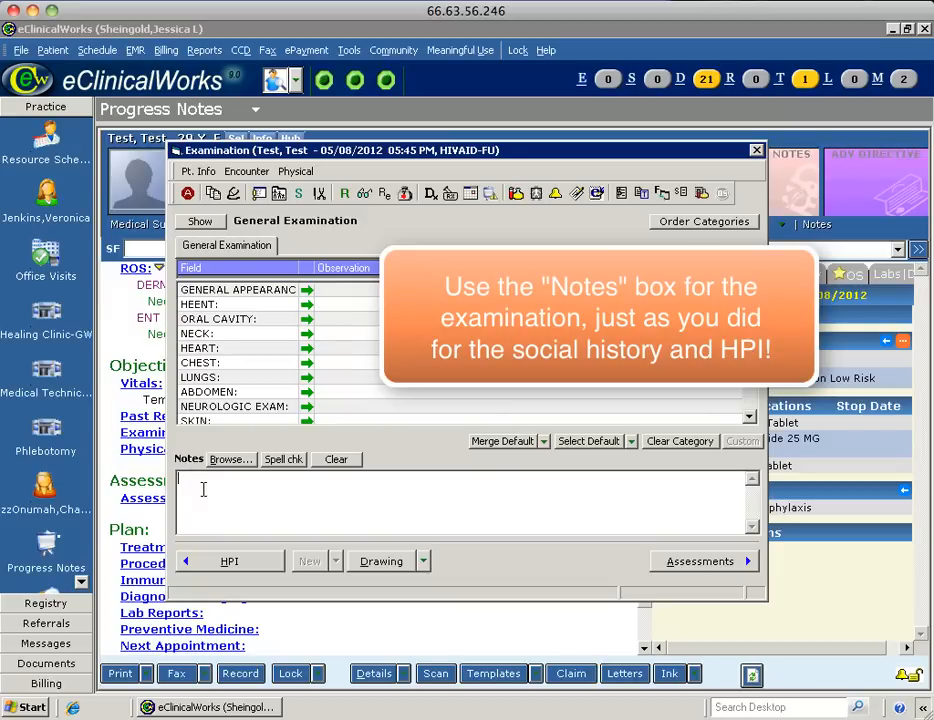
pyautogui.write('HEENT: NCAT, EOMI, N')
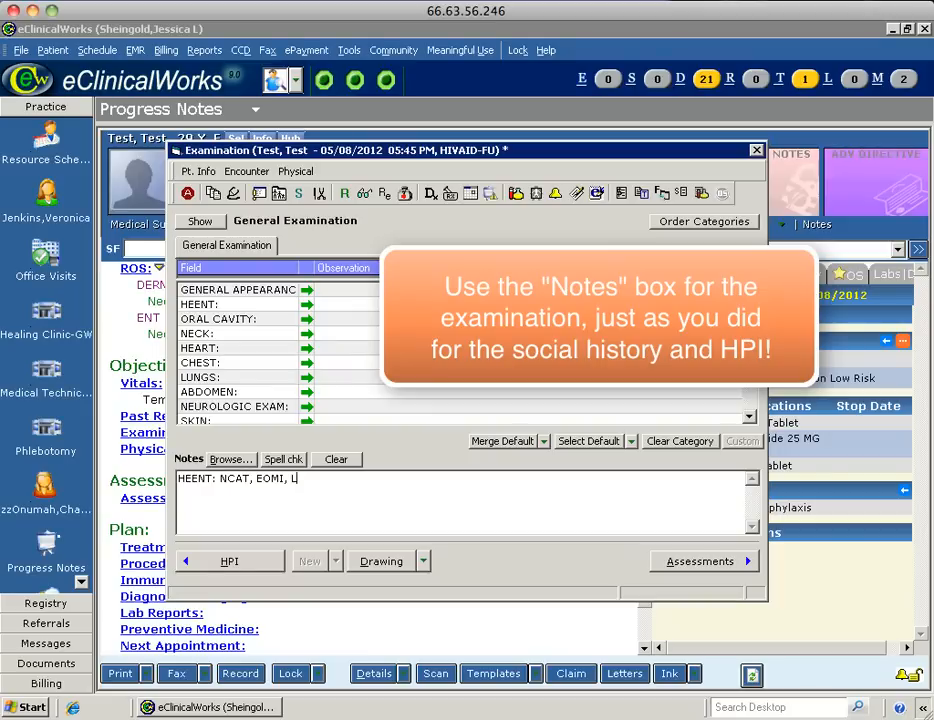
pyautogui.write('o LAD ')
pyautogui.write('CV')
pyautogui.press('Return')
pyautogui.write('Lungs Abdomen')
pyautogui.press('Return')
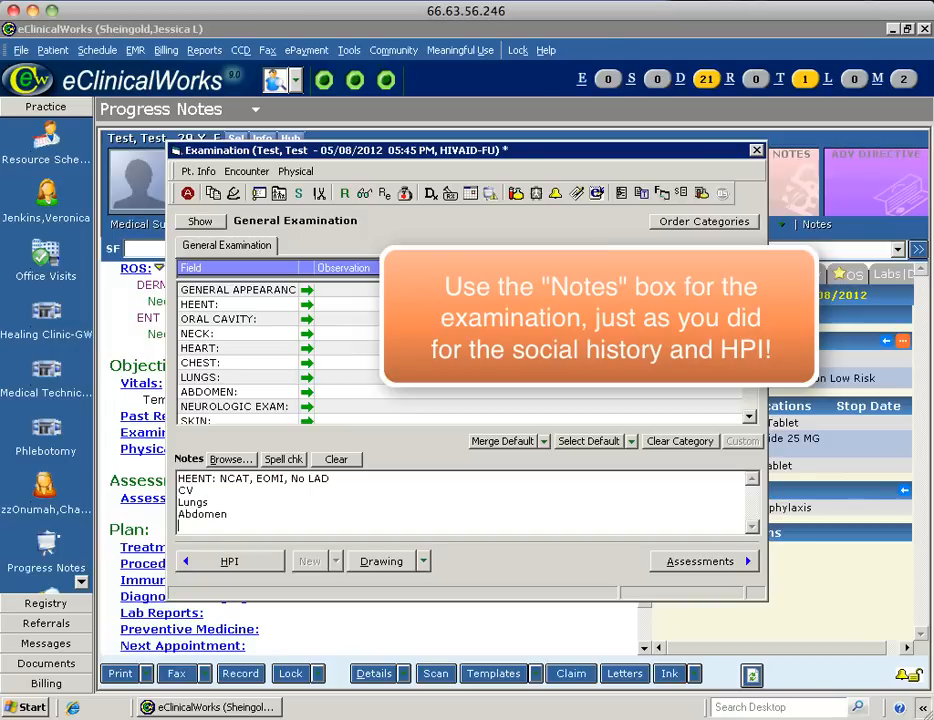
pyautogui.click(756, 150)
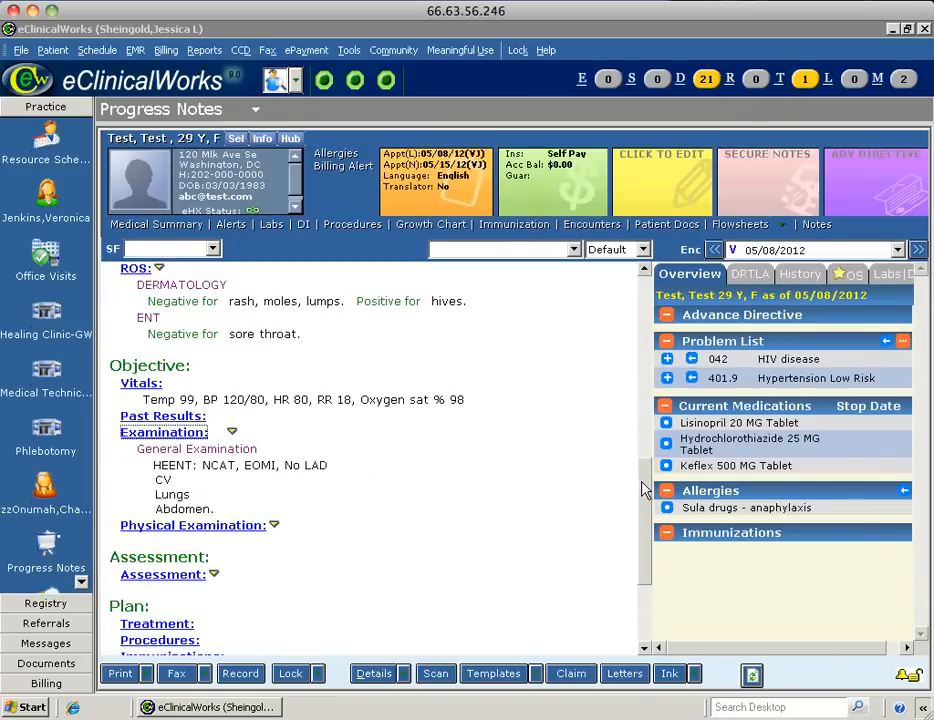
# Carry HIV disease (042) and Hypertension (401.9) from the problem list into the assessment.
pyautogui.moveTo(644, 490); pyautogui.dragTo(643, 525)
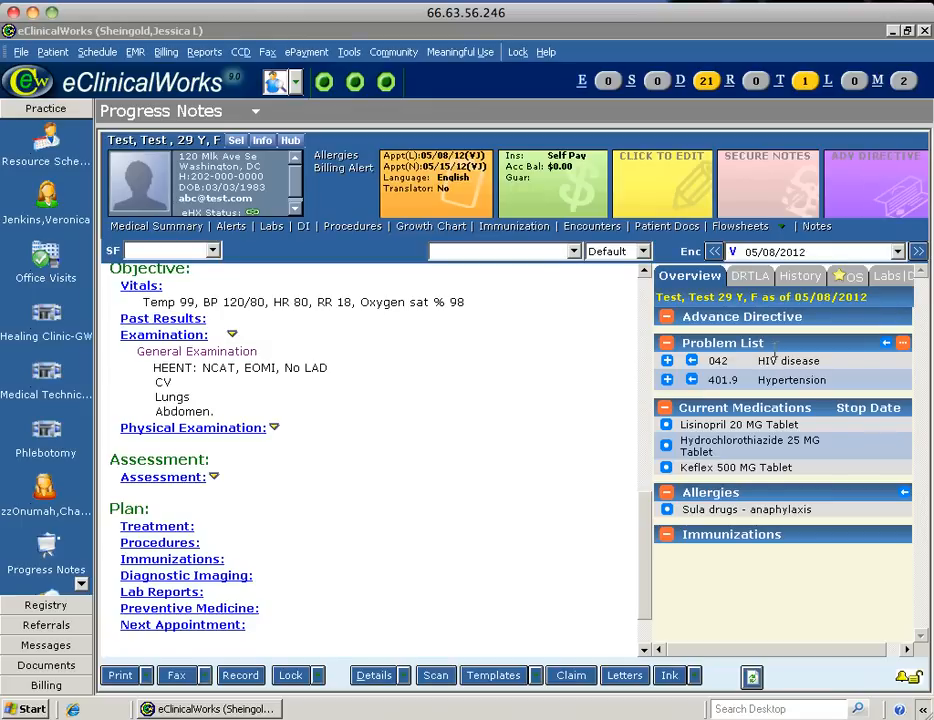
pyautogui.click(691, 362)
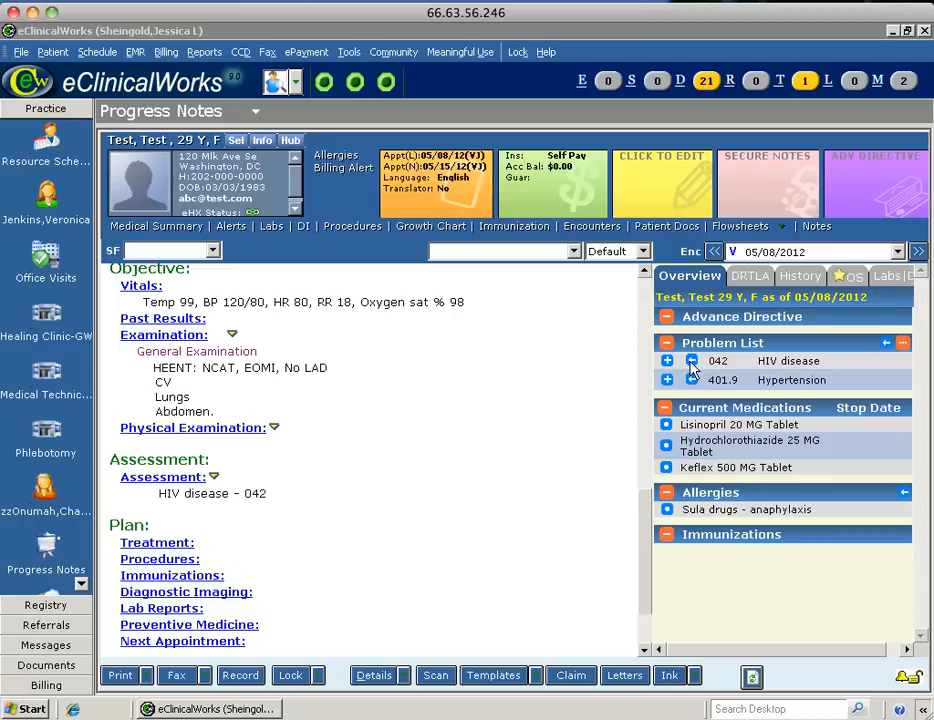
pyautogui.click(693, 381)
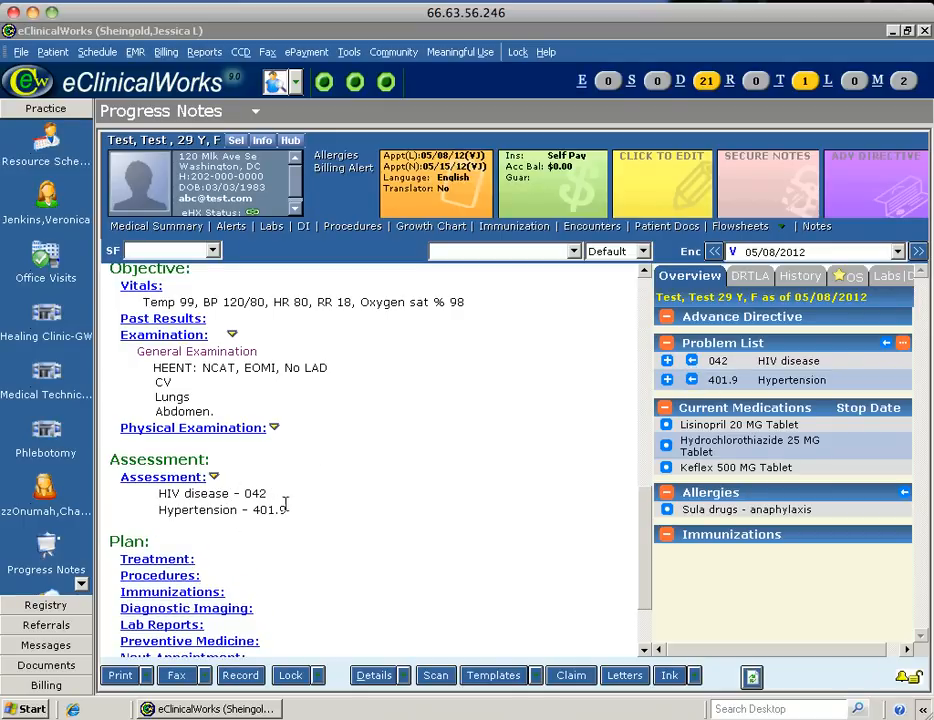
# Search and select HEPATITIS C CARRIER (V02.62) and Myalgia (729.1) as visit assessments.
pyautogui.click(155, 480)
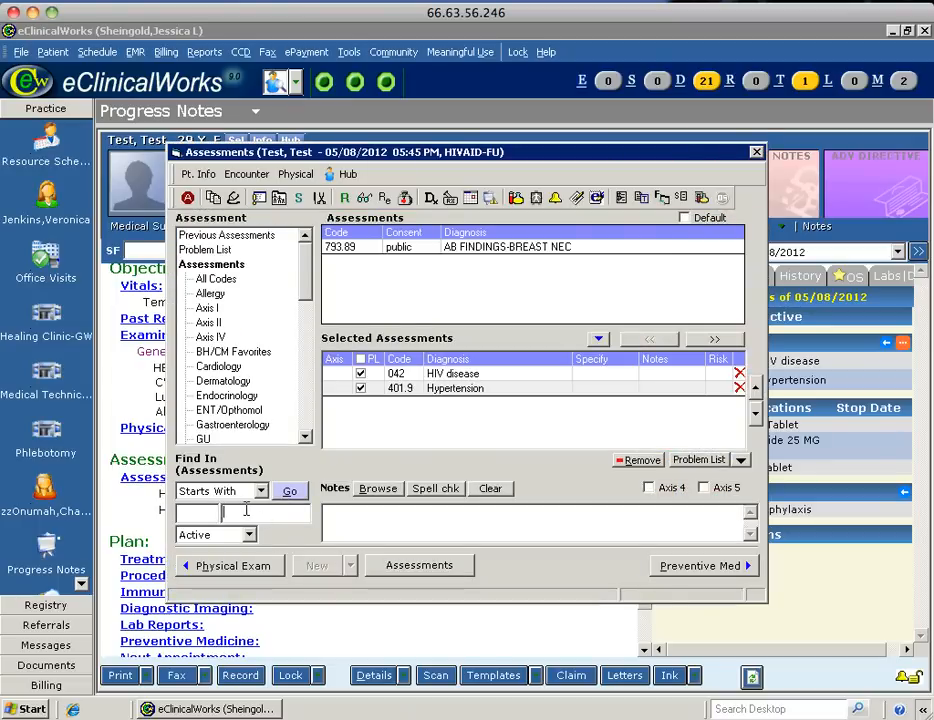
pyautogui.write('hepatitis')
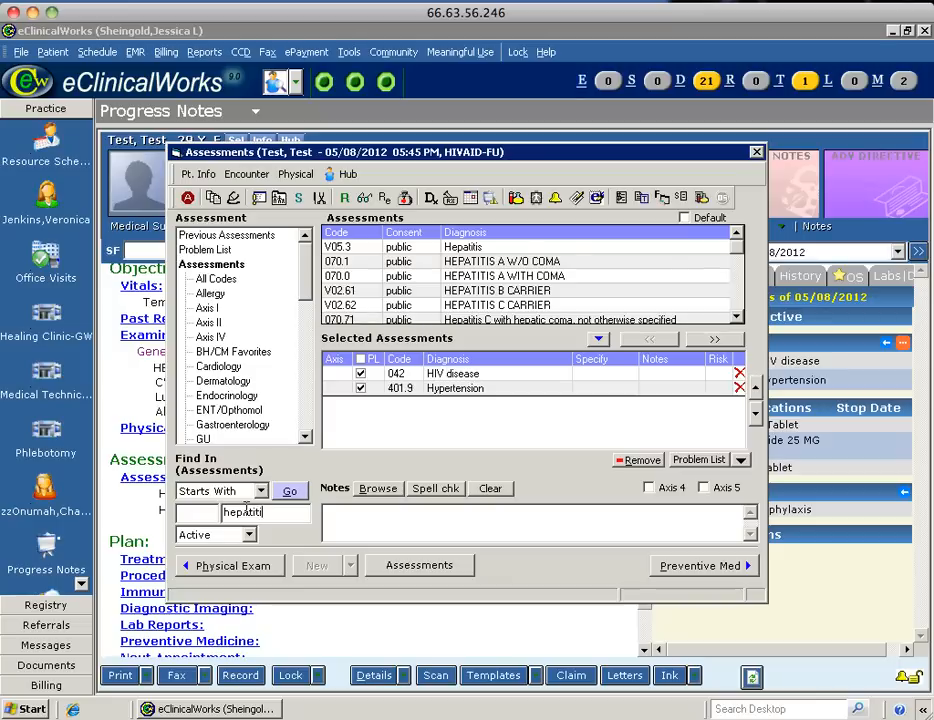
pyautogui.write(' c')
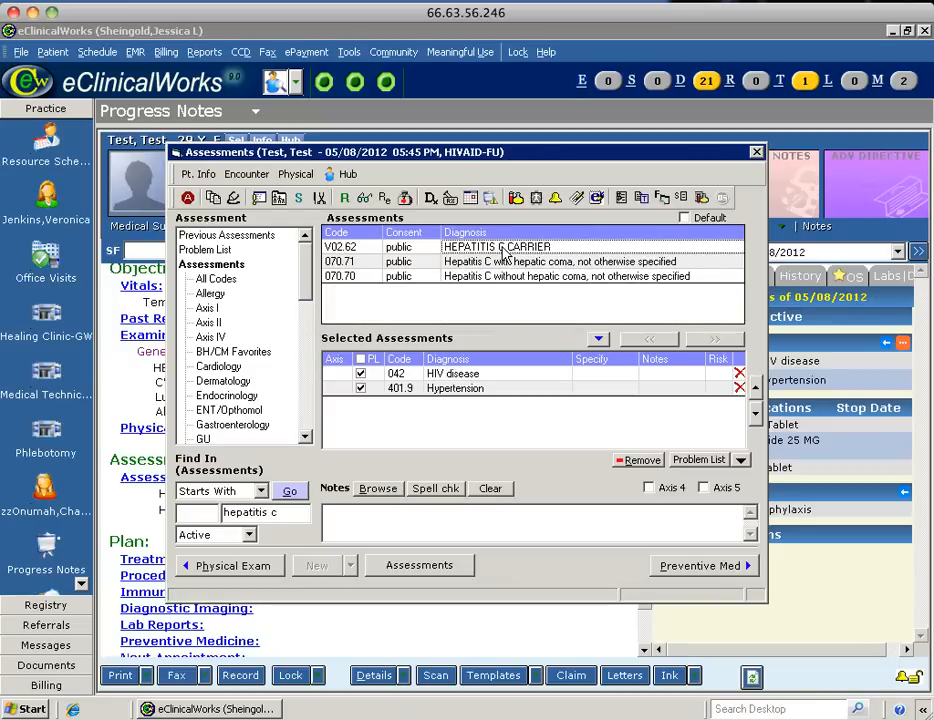
pyautogui.click(505, 249)
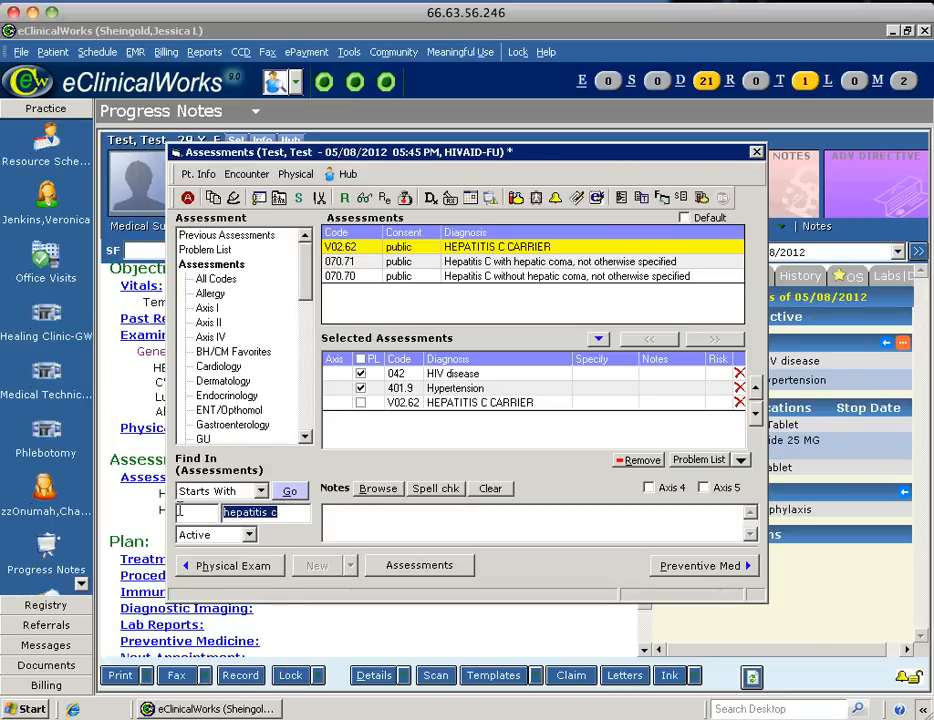
pyautogui.write('arm pain')
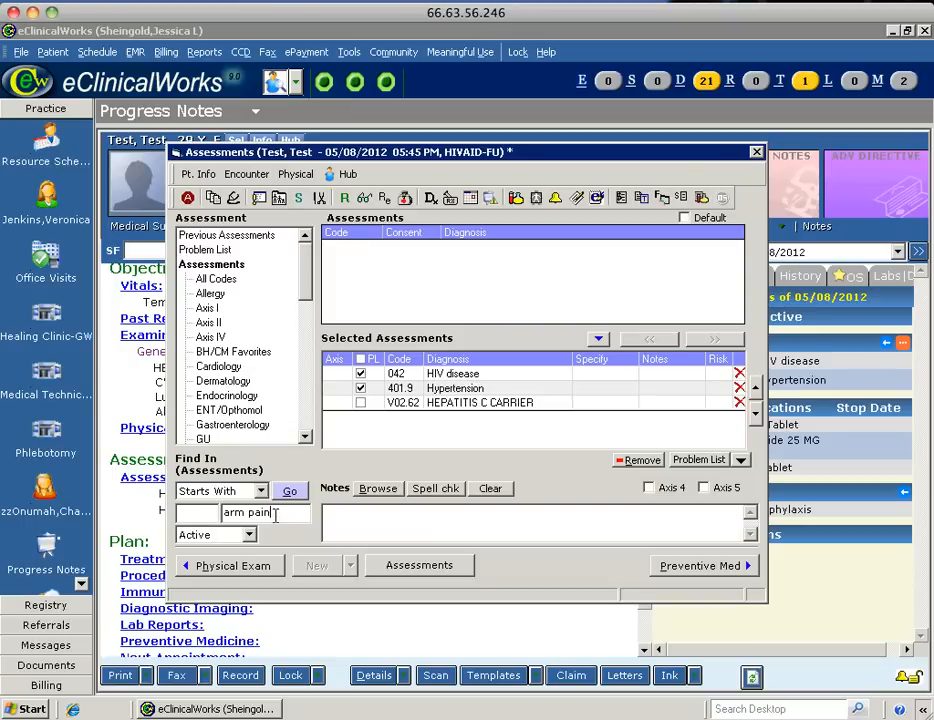
pyautogui.moveTo(275, 512); pyautogui.dragTo(183, 515)
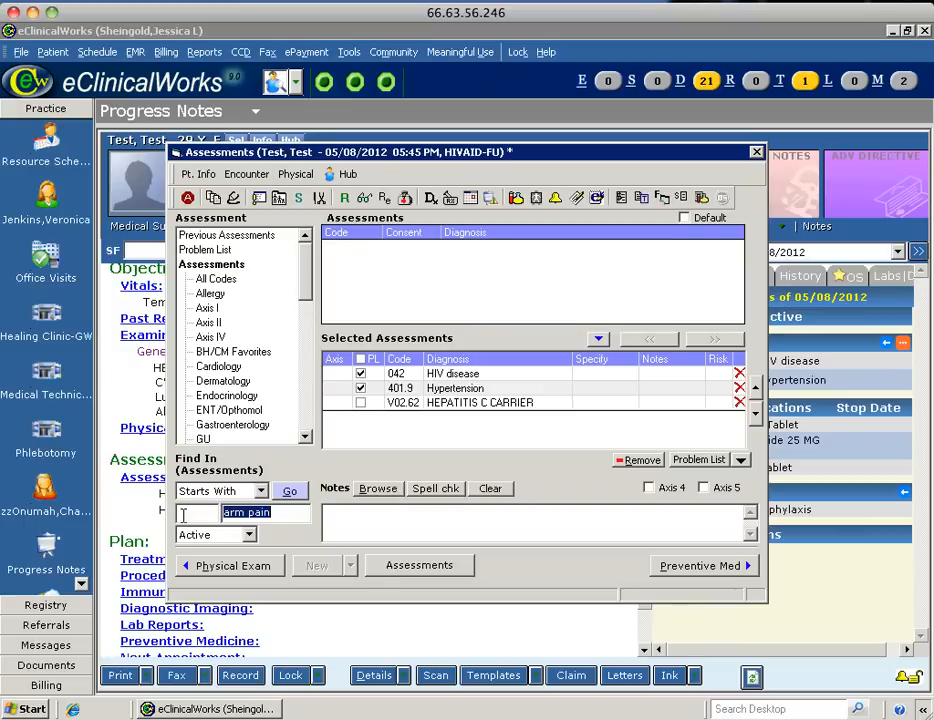
pyautogui.write('myalg')
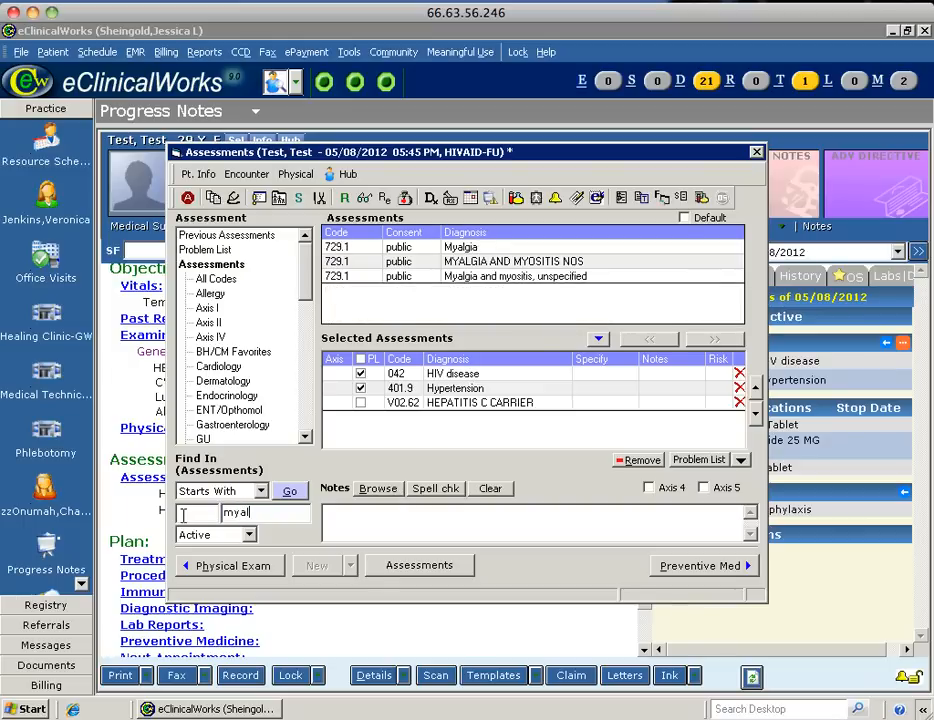
pyautogui.write('ia')
pyautogui.doubleClick(460, 247)
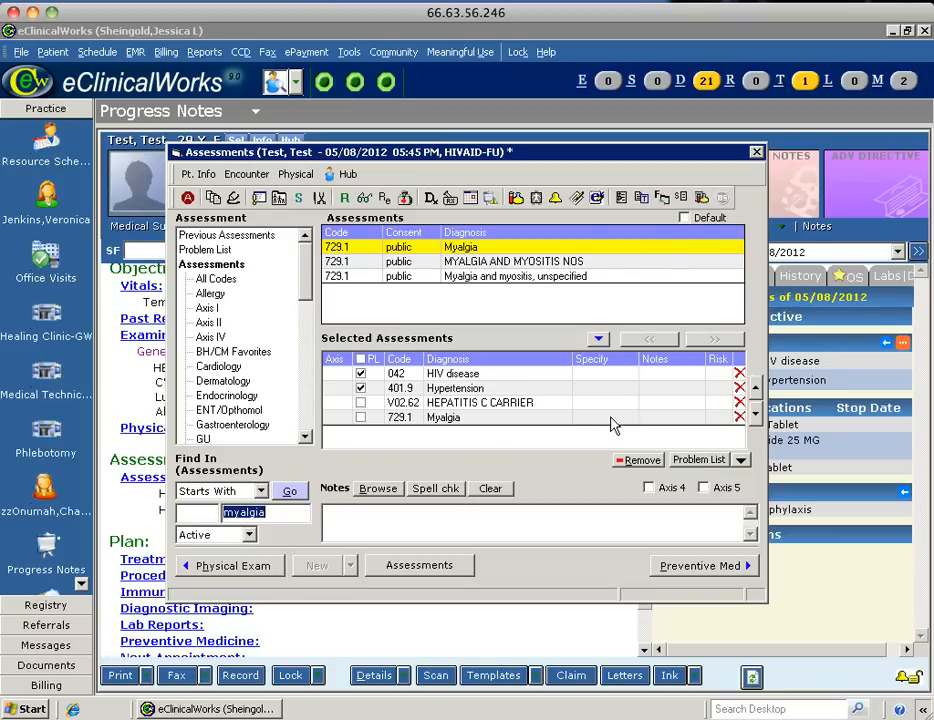
pyautogui.click(648, 418)
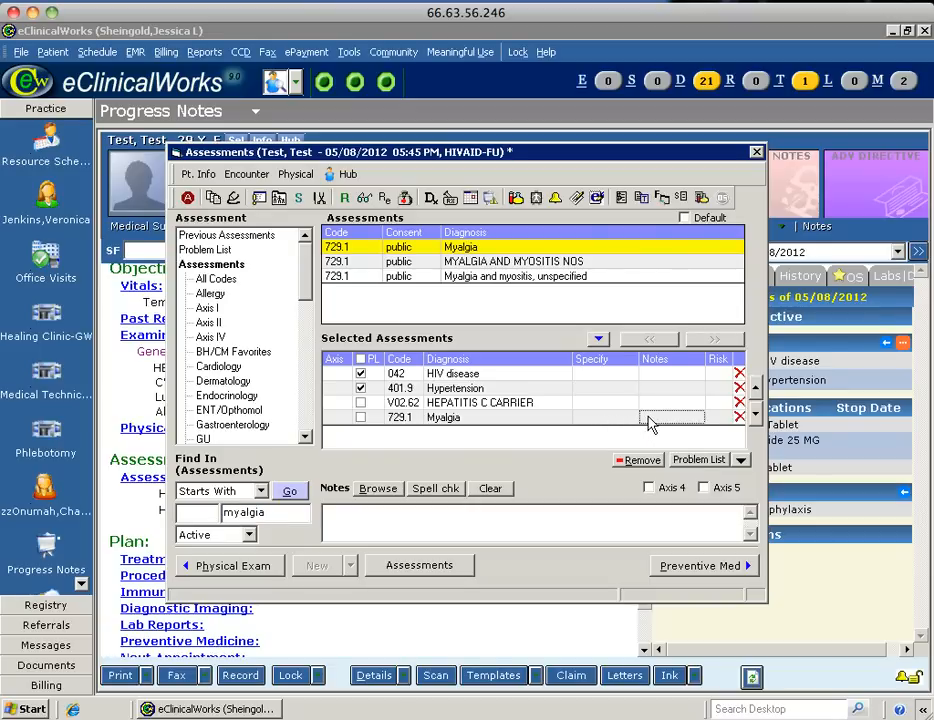
# Attach the note 'R arm pain' to the Myalgia (729.1) assessment.
pyautogui.click(648, 417)
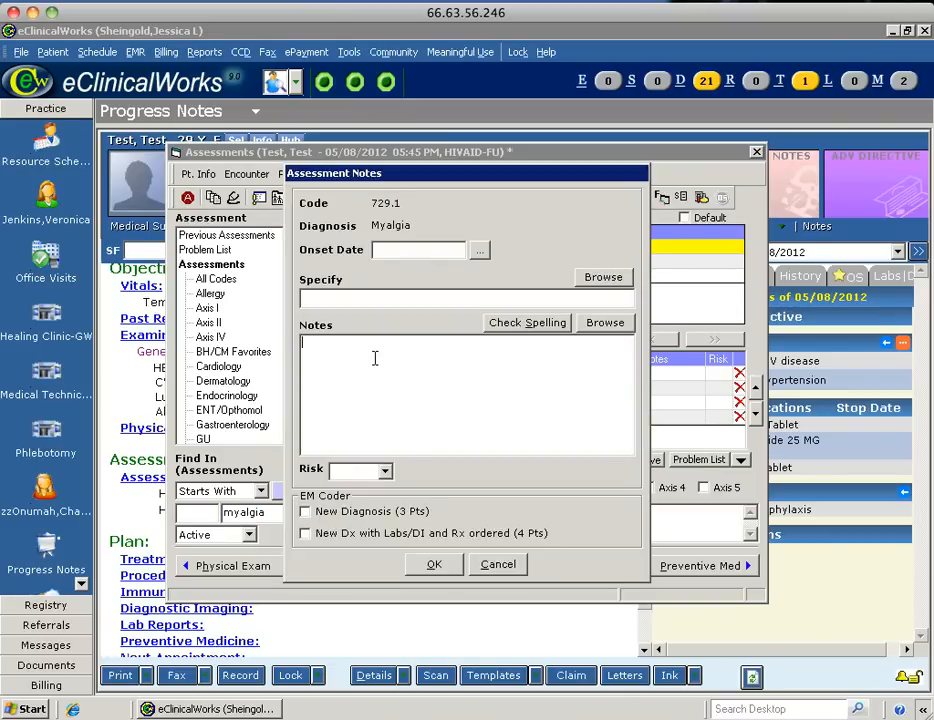
pyautogui.write('R')
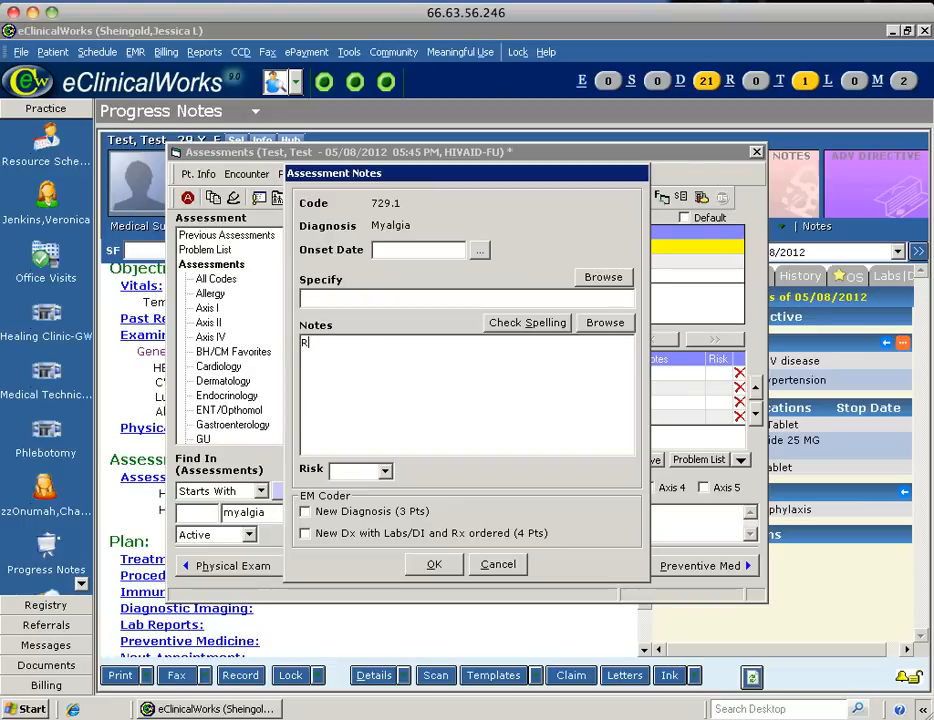
pyautogui.write(' arm pain')
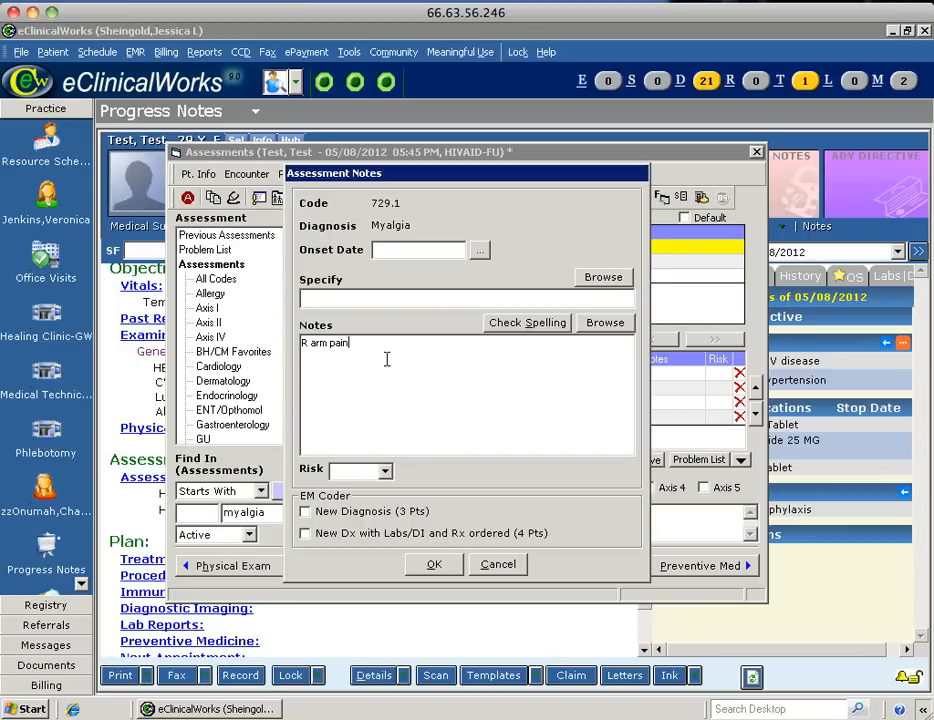
pyautogui.click(434, 565)
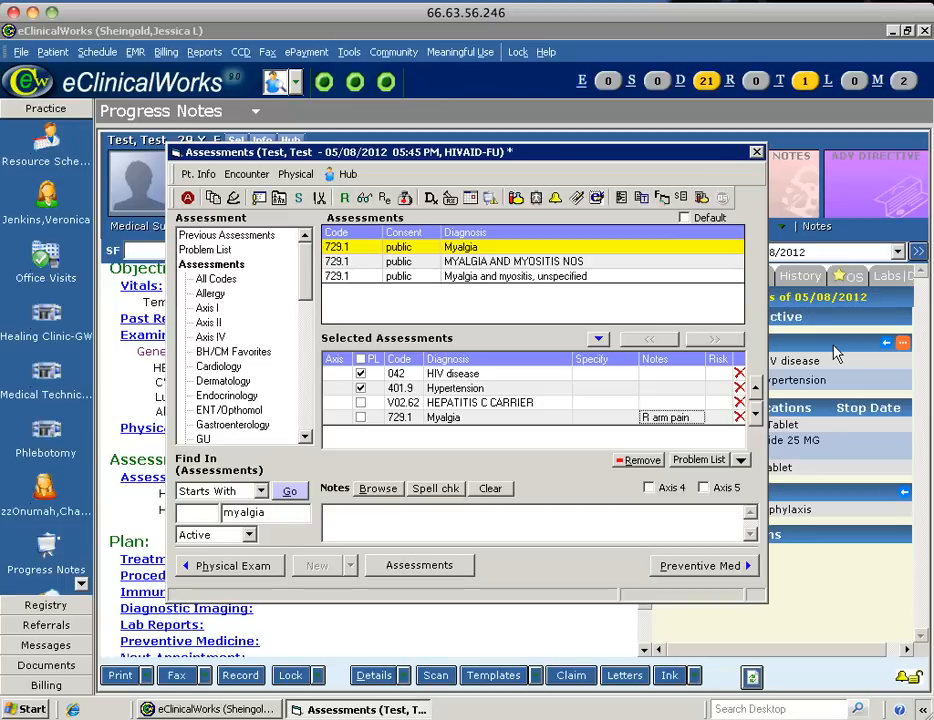
# Tick PL for HEPATITIS C CARRIER, add it to the Problem List, and close Assessments.
pyautogui.click(361, 404)
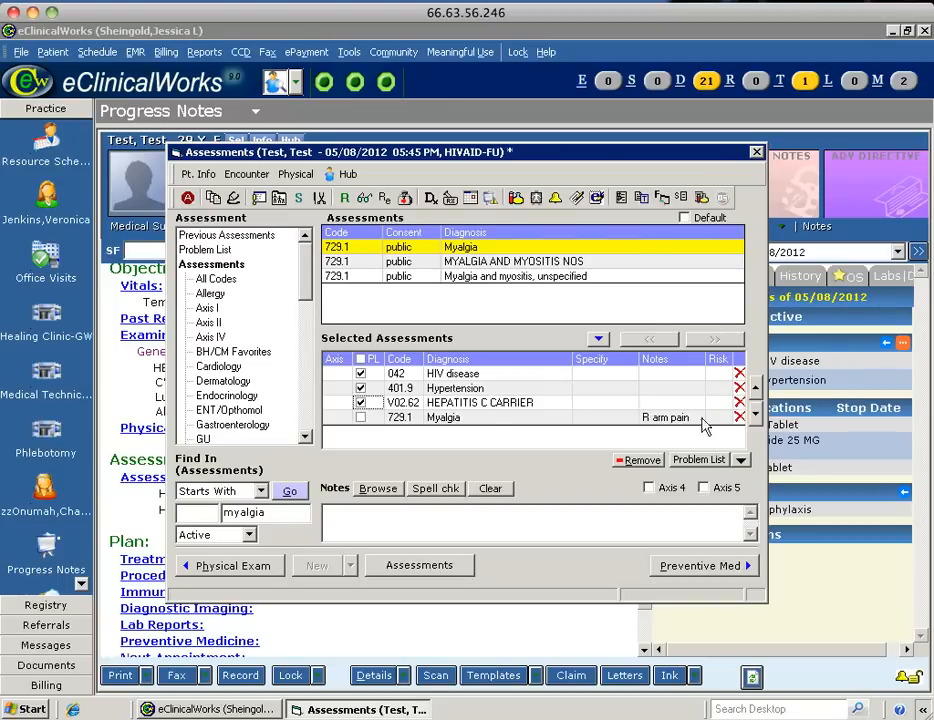
pyautogui.click(741, 461)
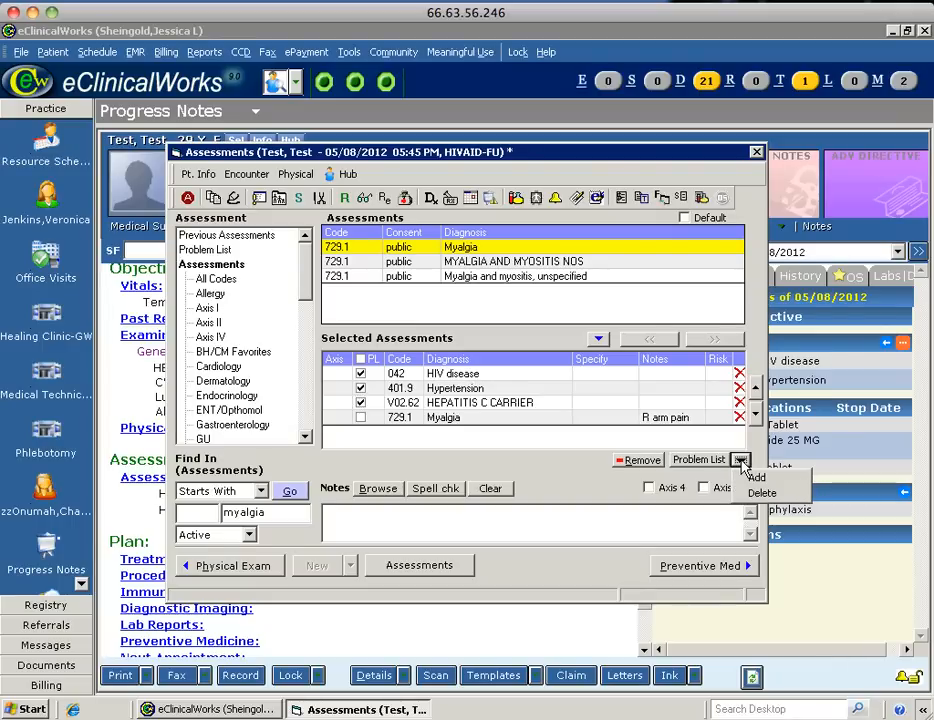
pyautogui.click(752, 477)
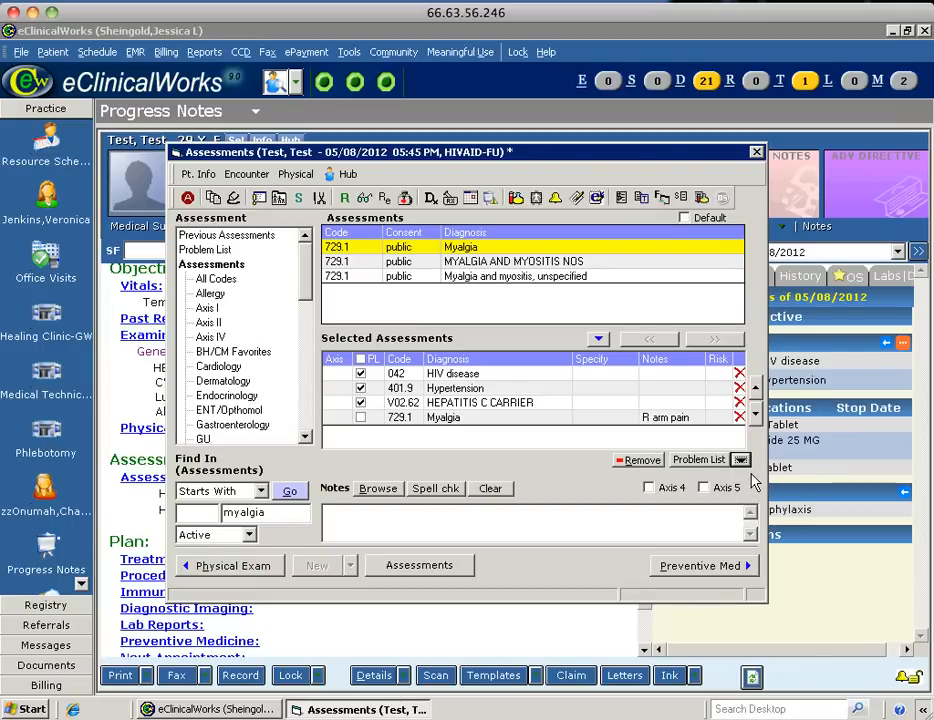
pyautogui.click(756, 154)
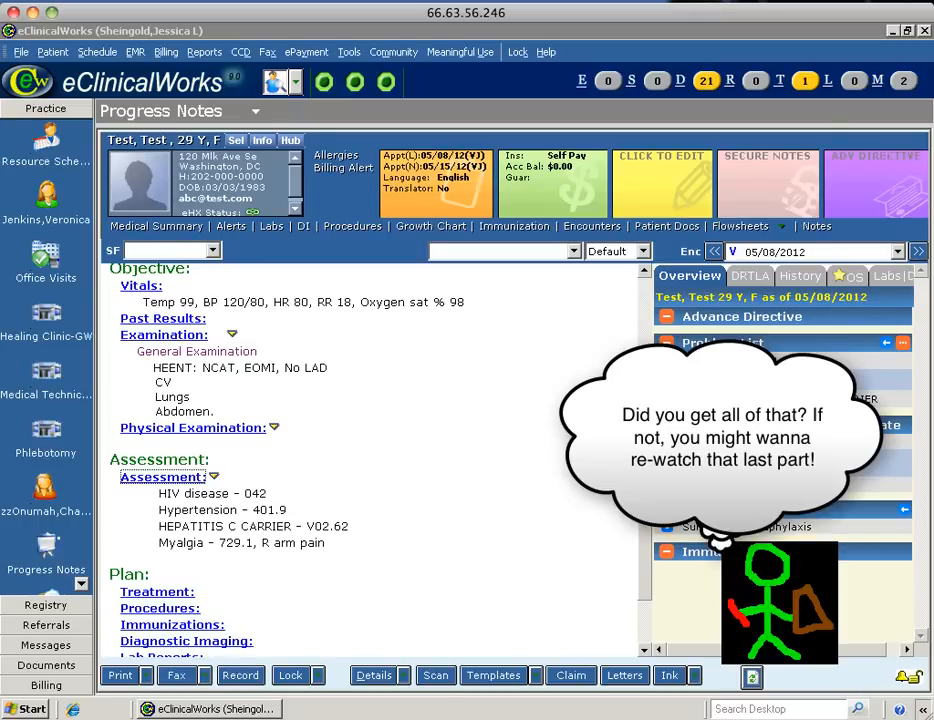
# Search 'rout' and add ROUTINE MEDICAL EXAM V70.0 as an assessment.
pyautogui.moveTo(643, 499); pyautogui.dragTo(643, 506)
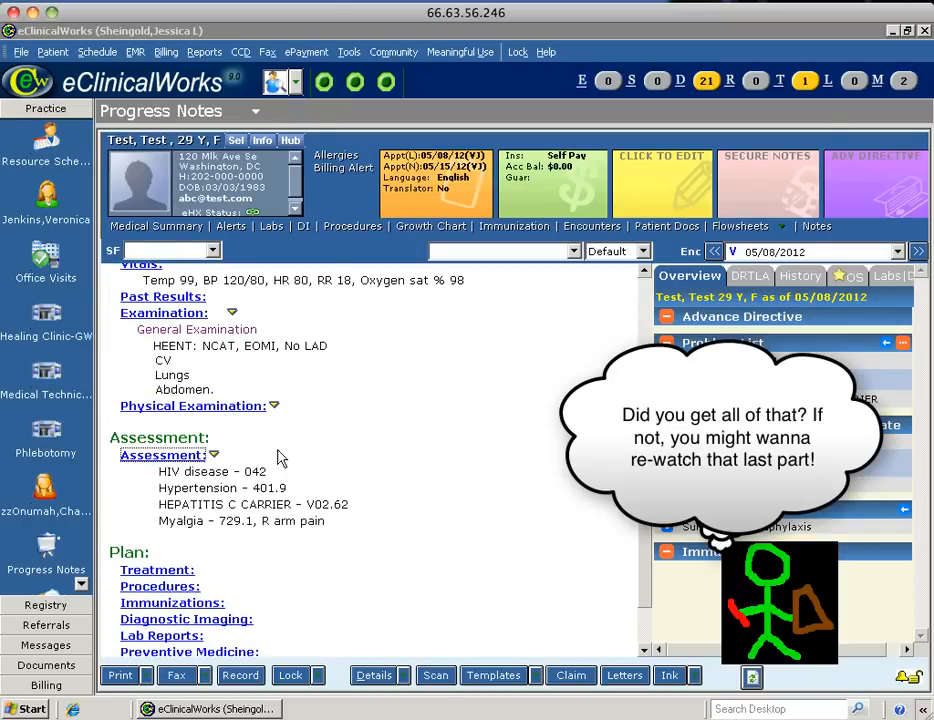
pyautogui.click(160, 456)
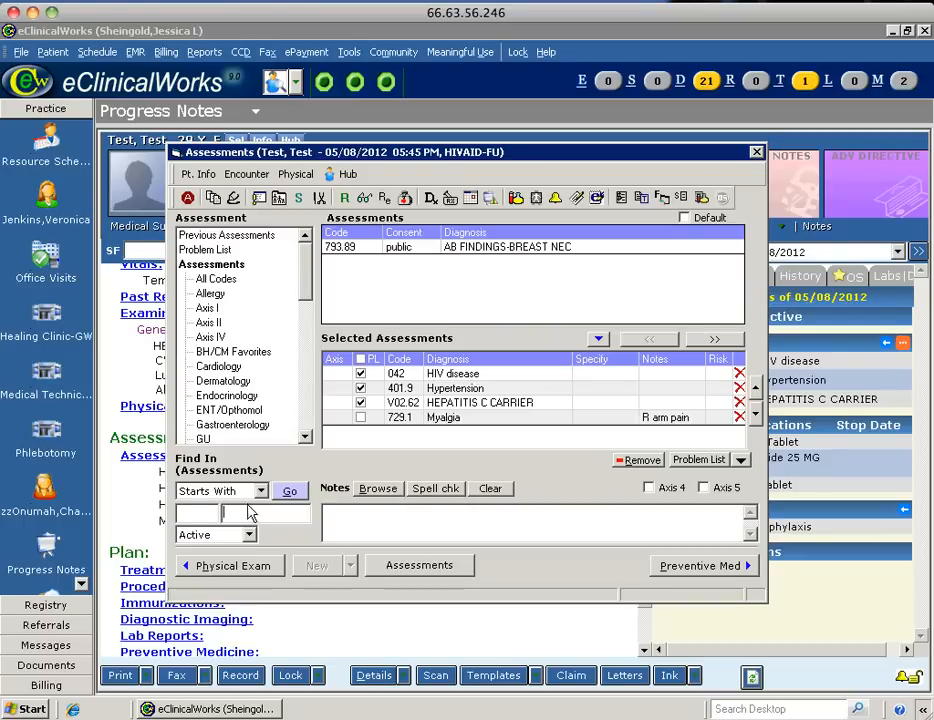
pyautogui.write('rout')
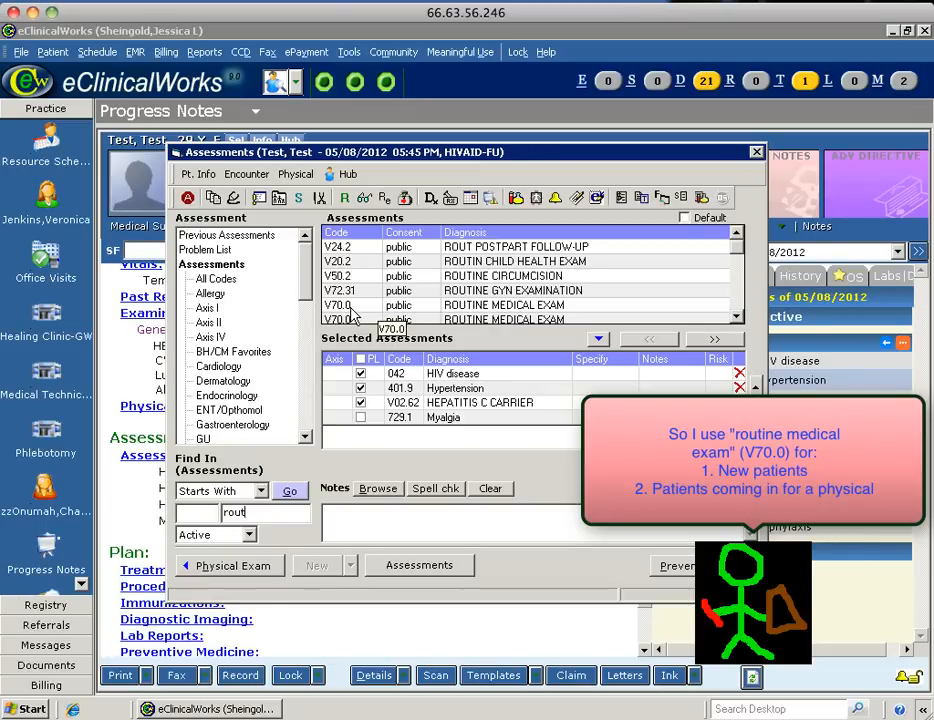
pyautogui.click(469, 306)
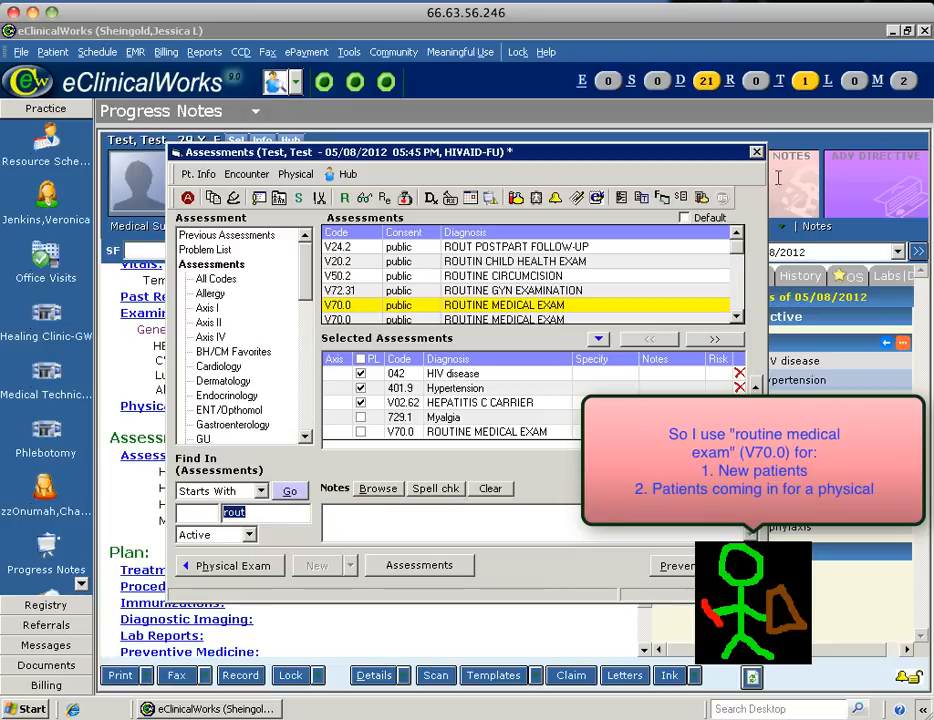
pyautogui.click(757, 153)
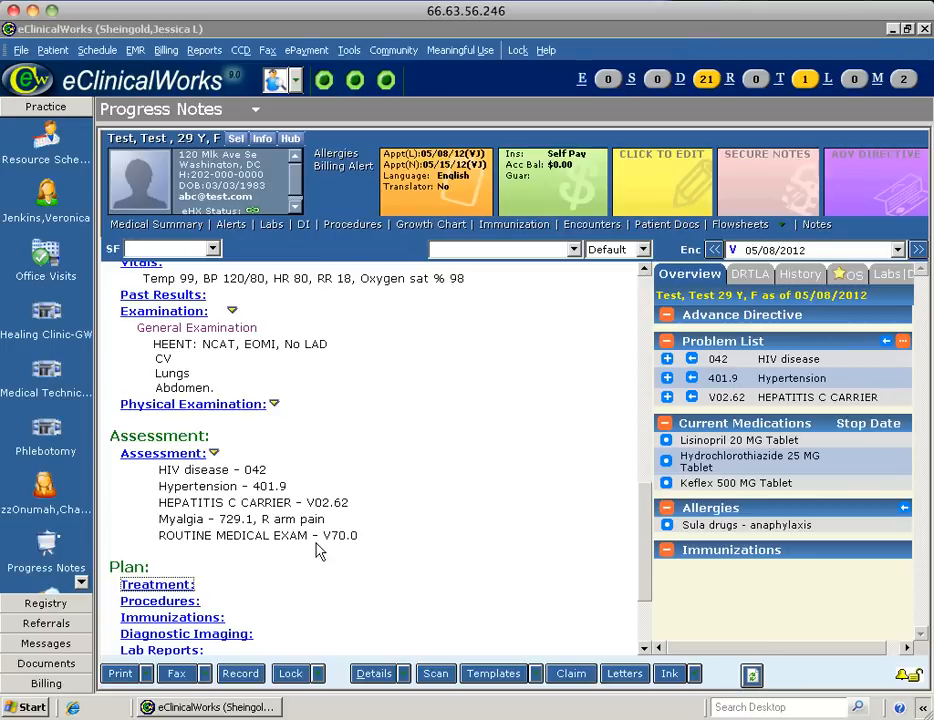
# Open the visit's Treatment plan and browse to the Labs ordering window.
pyautogui.click(157, 586)
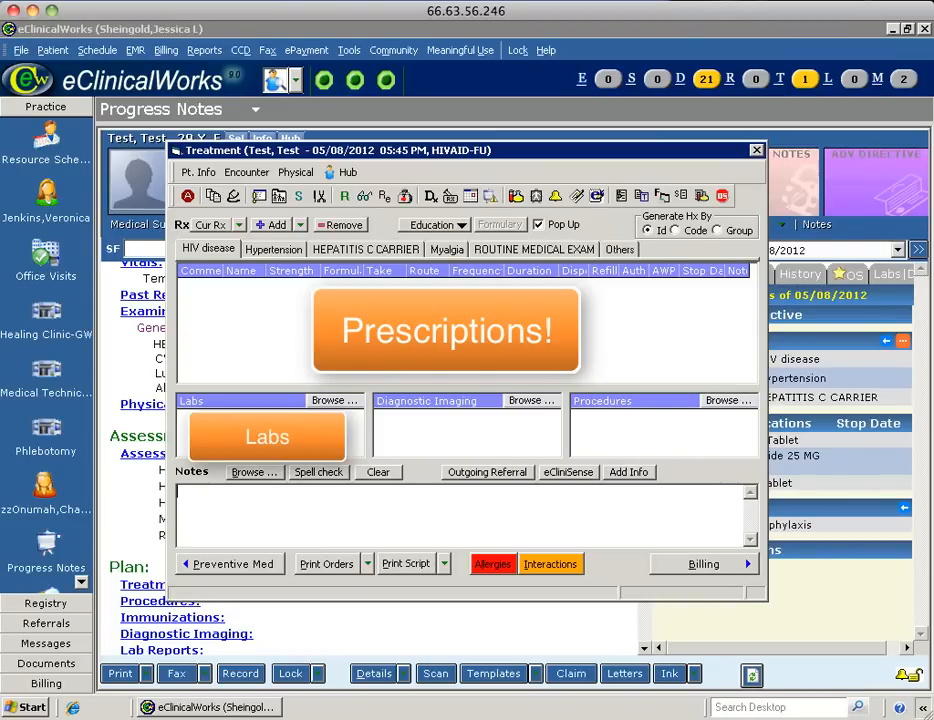
pyautogui.click(335, 403)
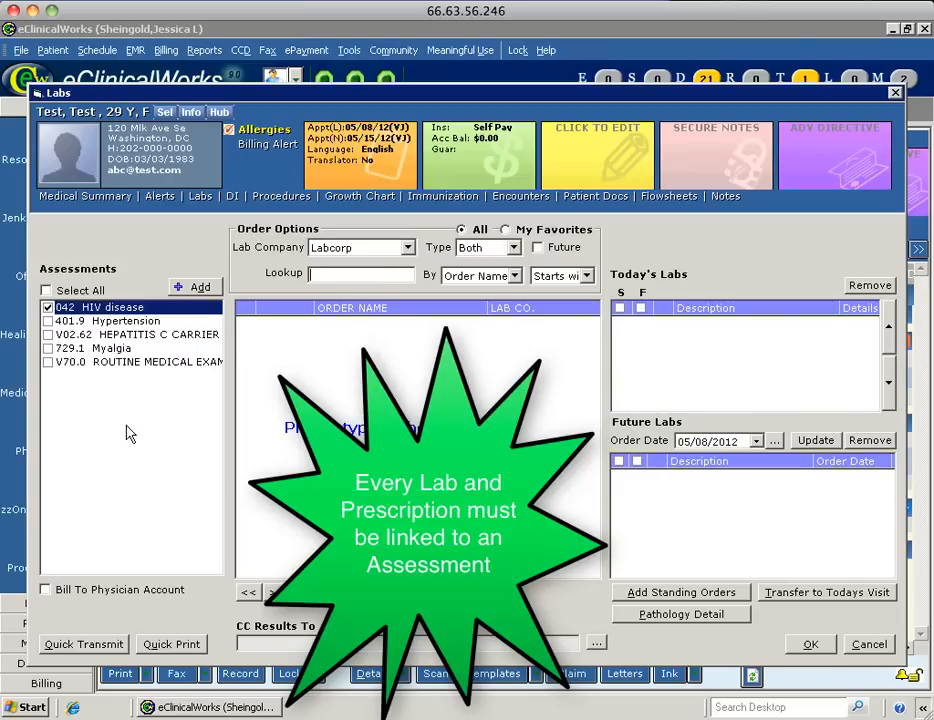
# Link labs to 729.1 Myalgia only and order L-CBC With Differential/Platelet.
pyautogui.click(47, 308)
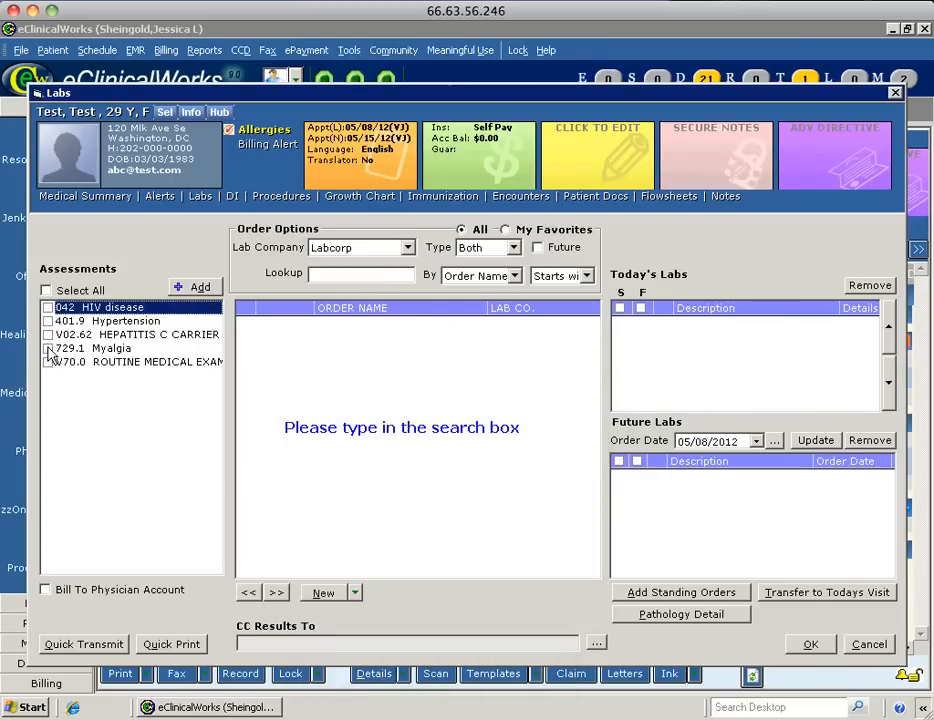
pyautogui.click(48, 348)
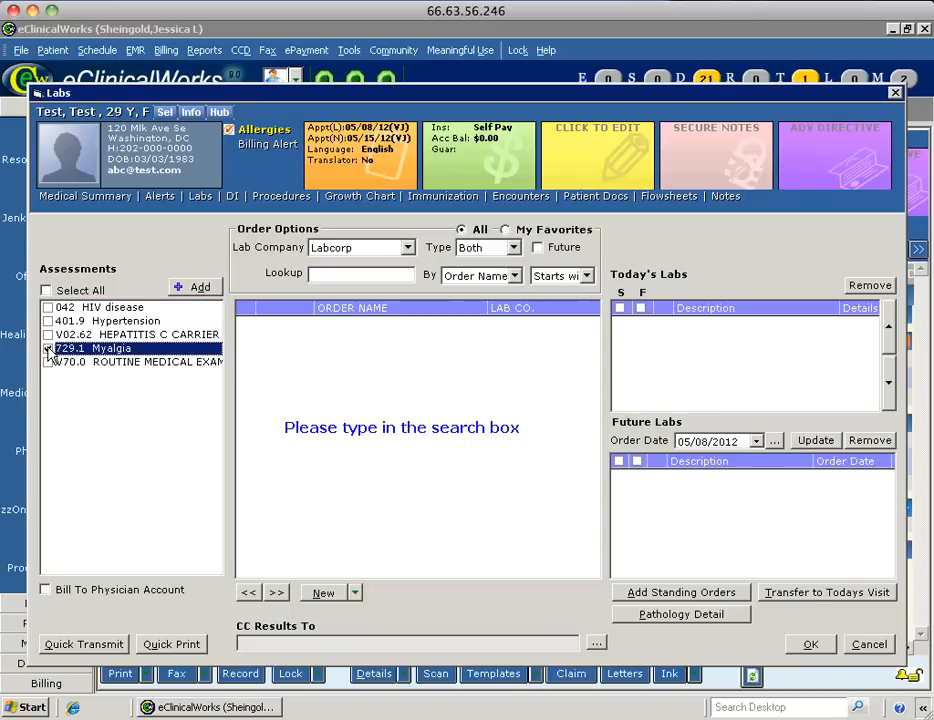
pyautogui.click(380, 273)
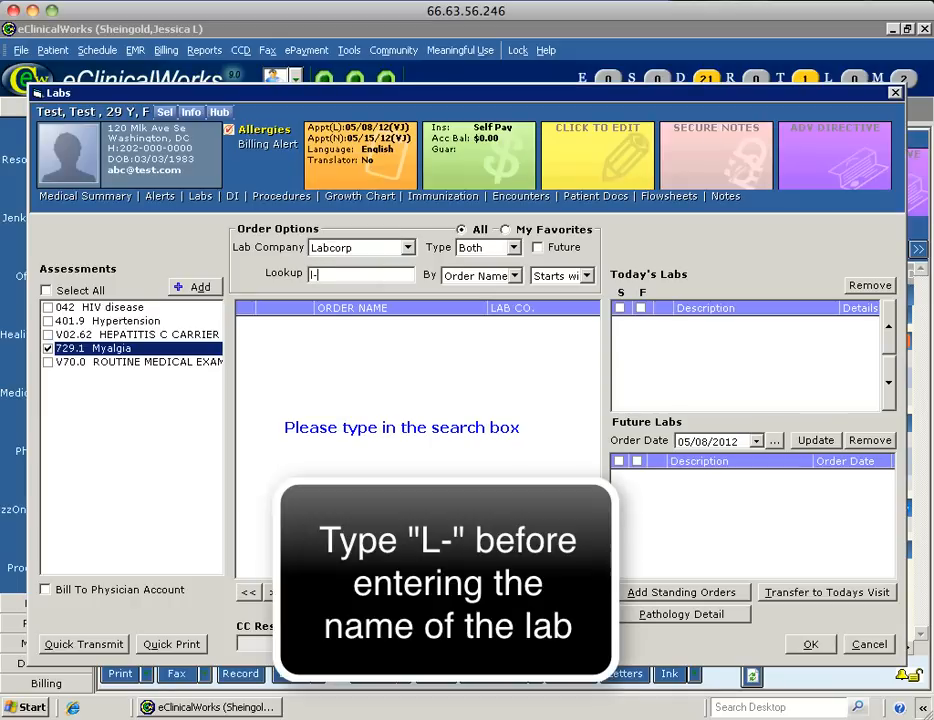
pyautogui.write('esr')
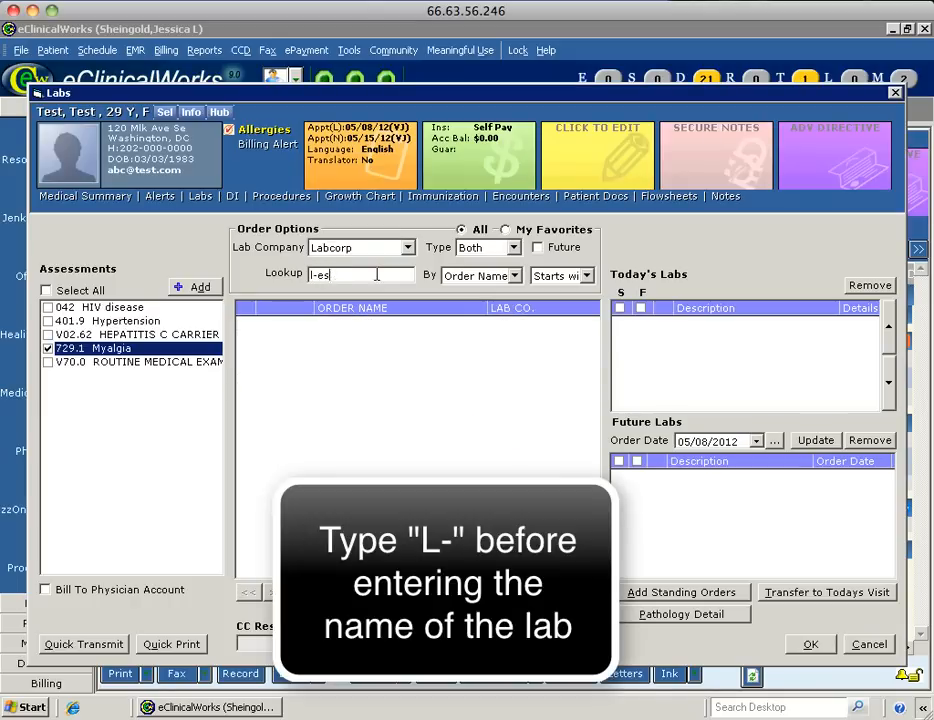
pyautogui.press('BackSpace')
pyautogui.write('er')
pyautogui.press('BackSpace')
pyautogui.press('BackSpace')
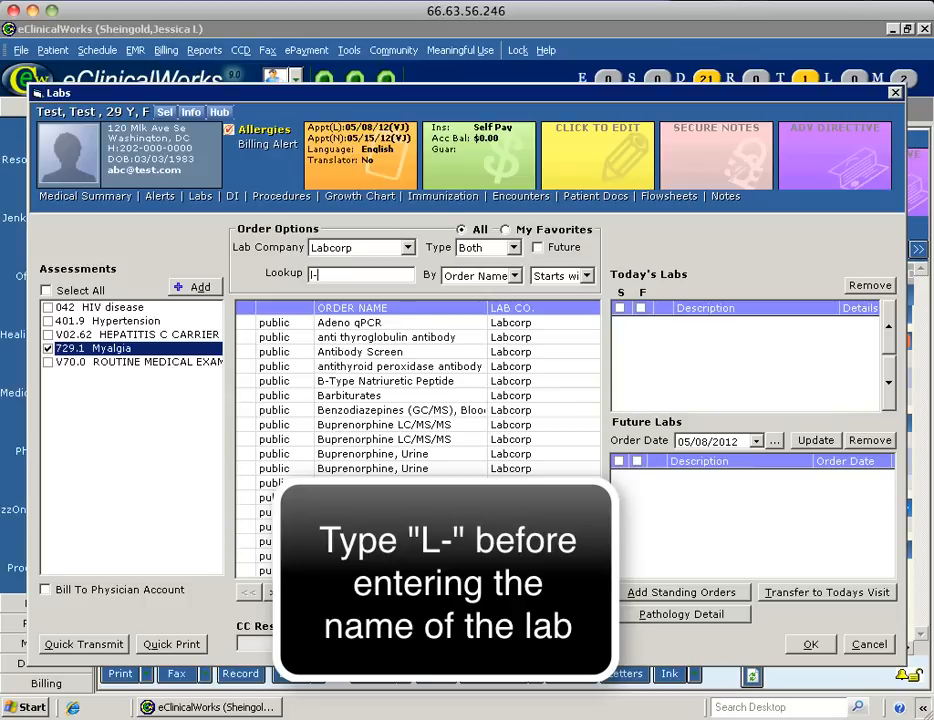
pyautogui.write('cbc')
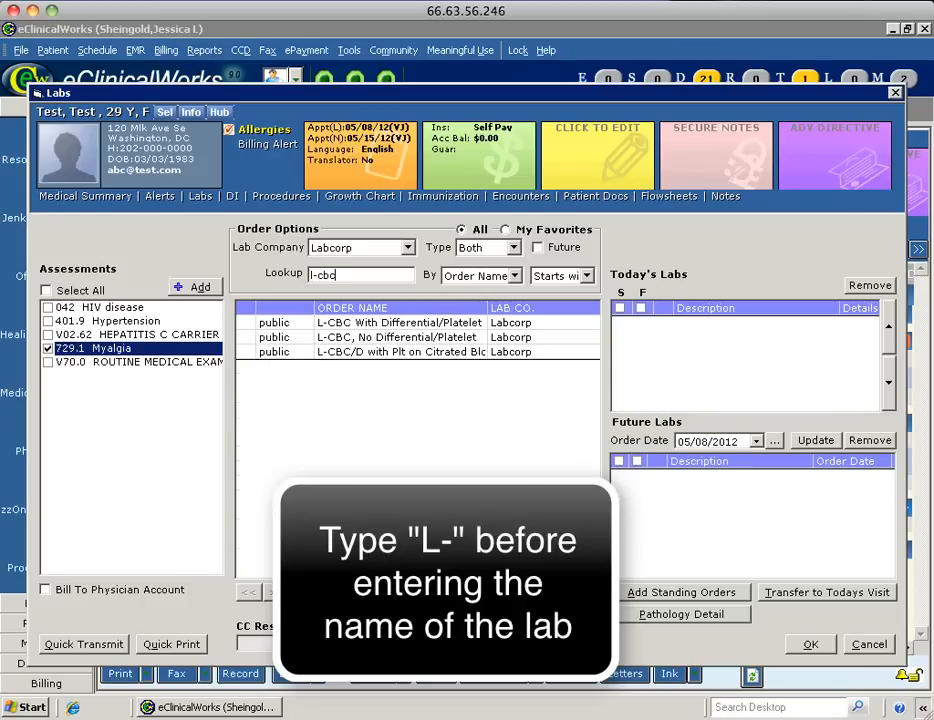
pyautogui.doubleClick(397, 329)
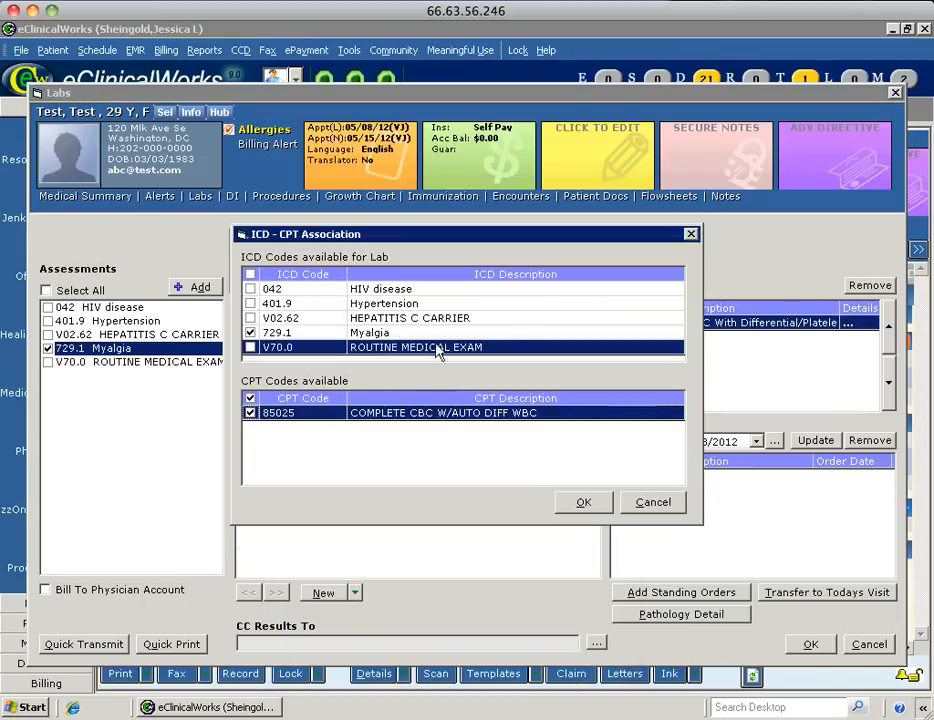
pyautogui.click(580, 503)
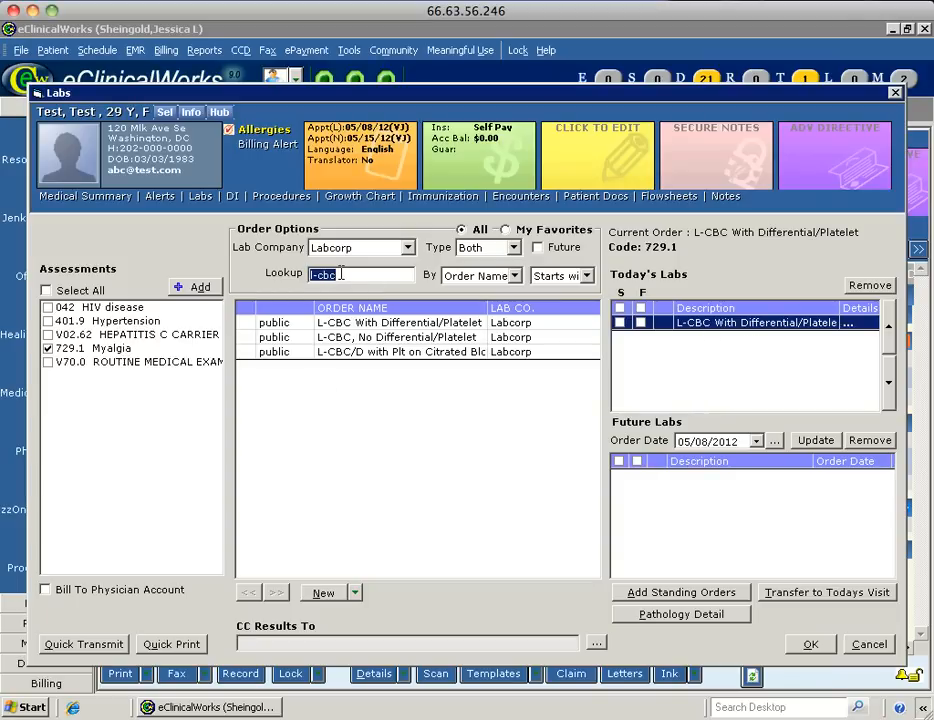
# Order L-Strep Gp B Cult/DNA Probe, then unlink Myalgia and clear the search.
pyautogui.press('BackSpace')
pyautogui.write('l-strep')
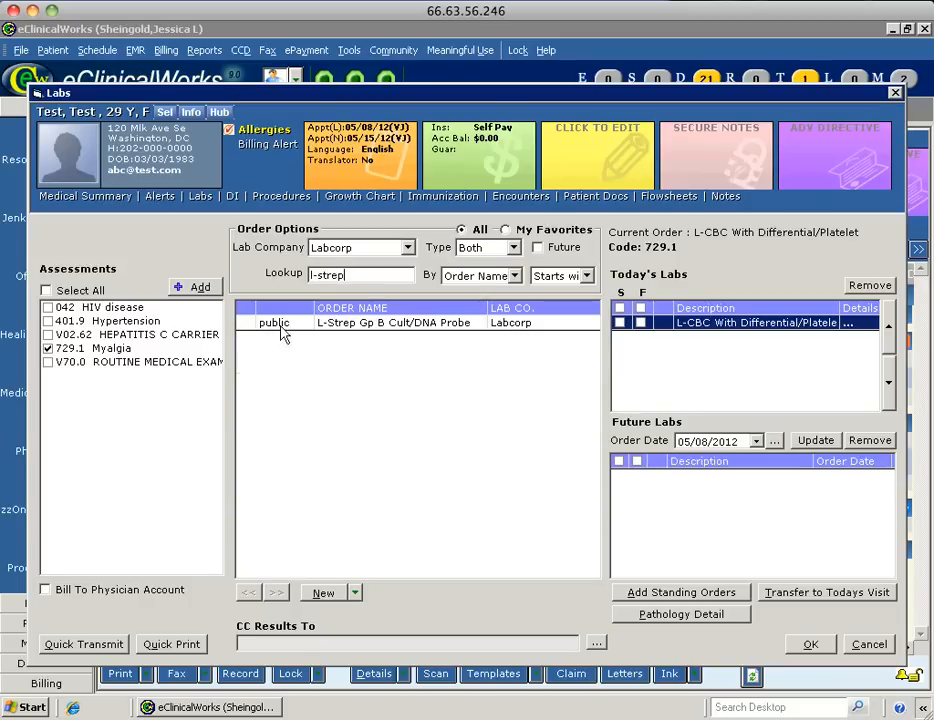
pyautogui.doubleClick(343, 323)
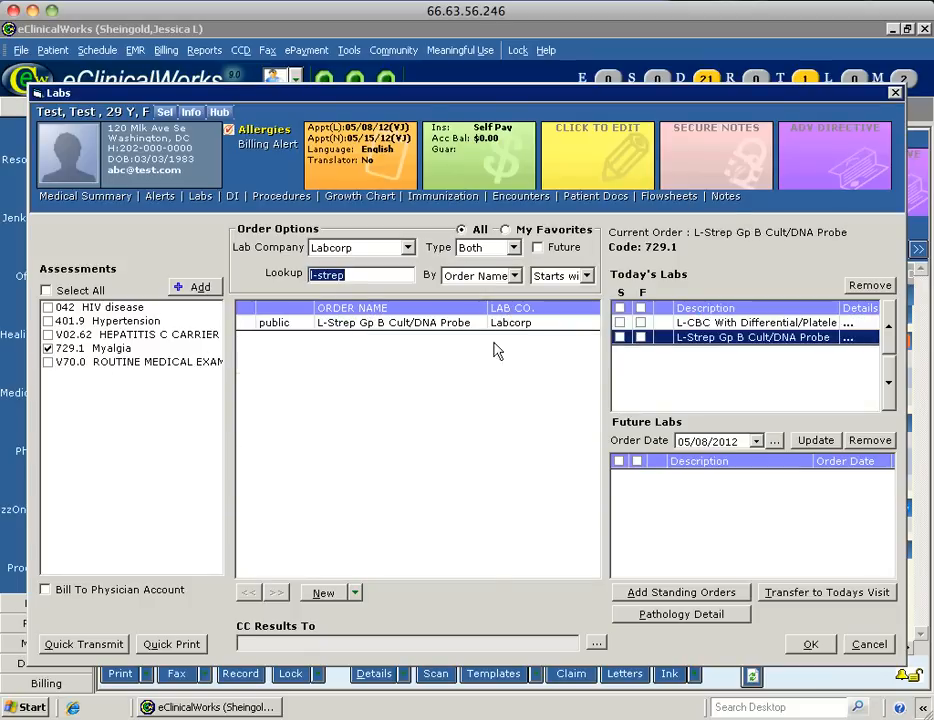
pyautogui.click(48, 348)
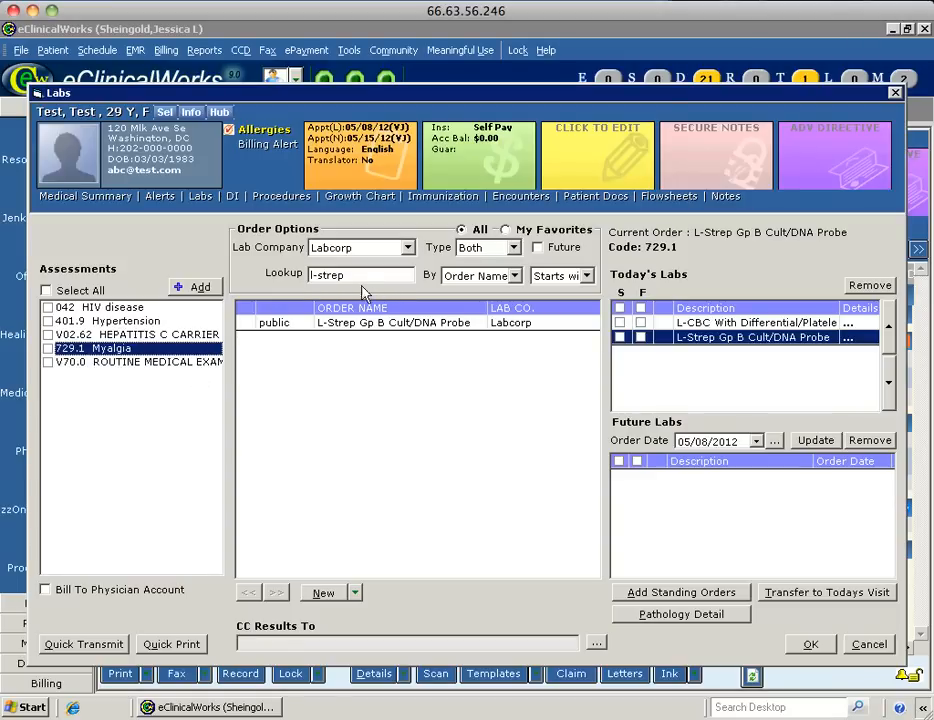
pyautogui.moveTo(351, 277); pyautogui.dragTo(270, 283)
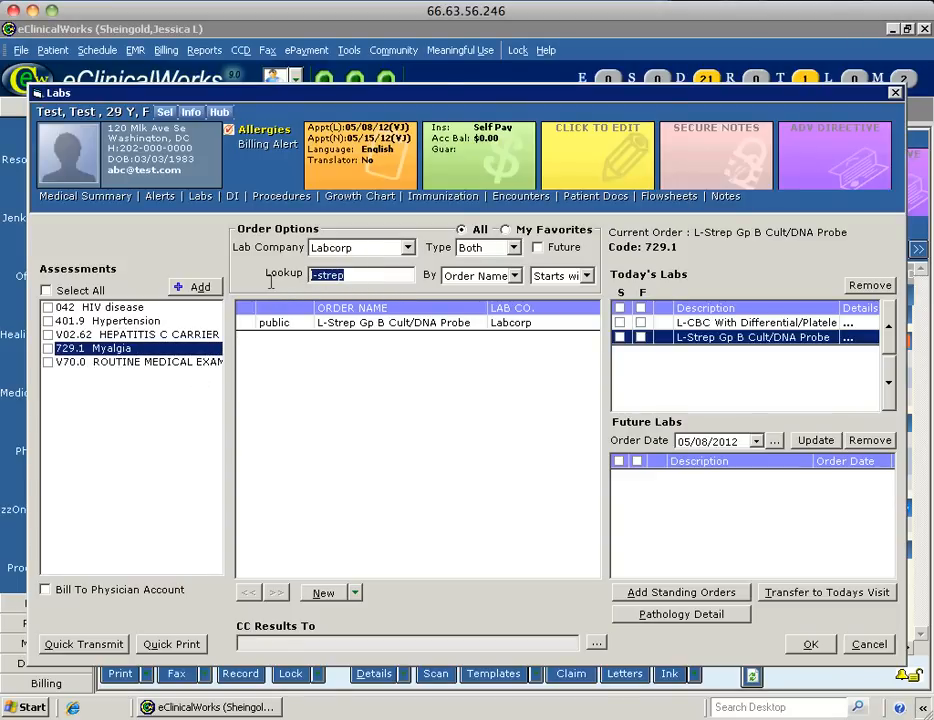
pyautogui.press('BackSpace')
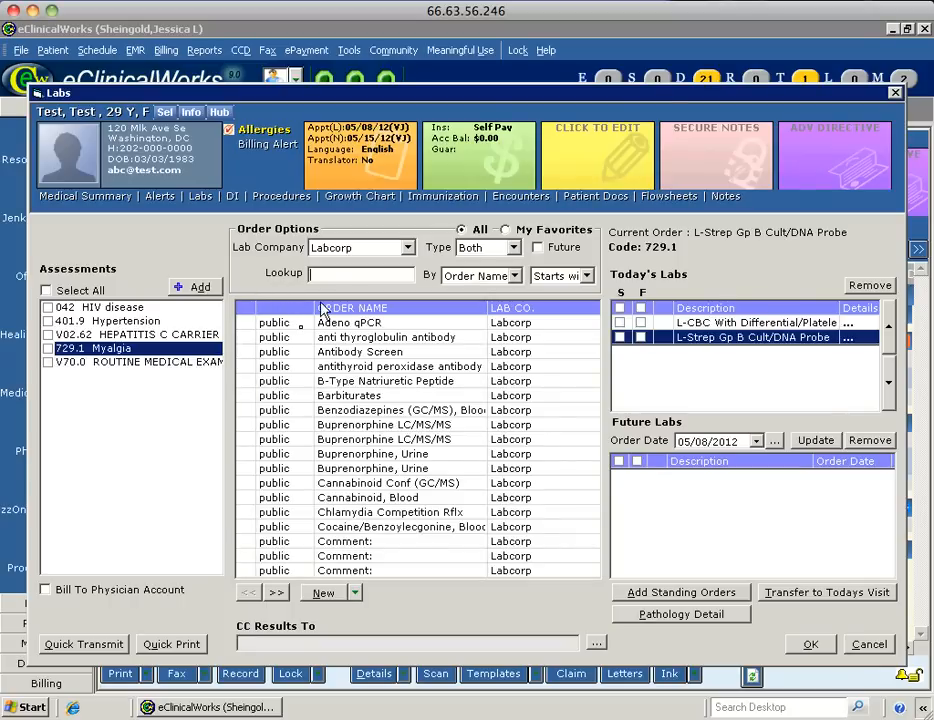
# Order L-Cholesterol, Total, Comp. Metabolic Panel (14) and CMV Ab, IgG linked to Routine Medical Exam V70.0.
pyautogui.click(47, 363)
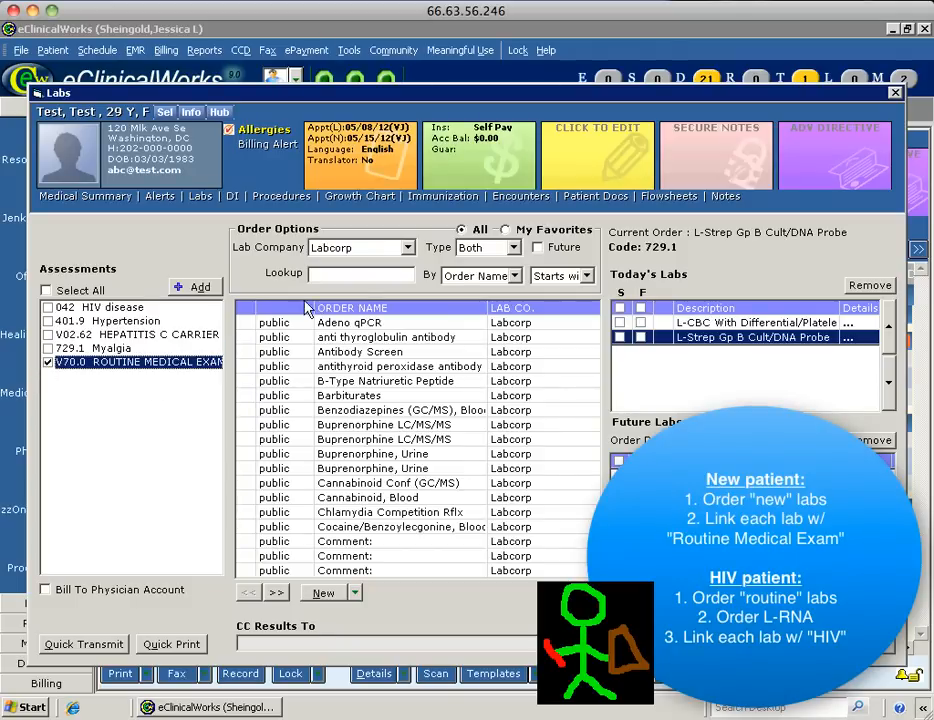
pyautogui.click(362, 275)
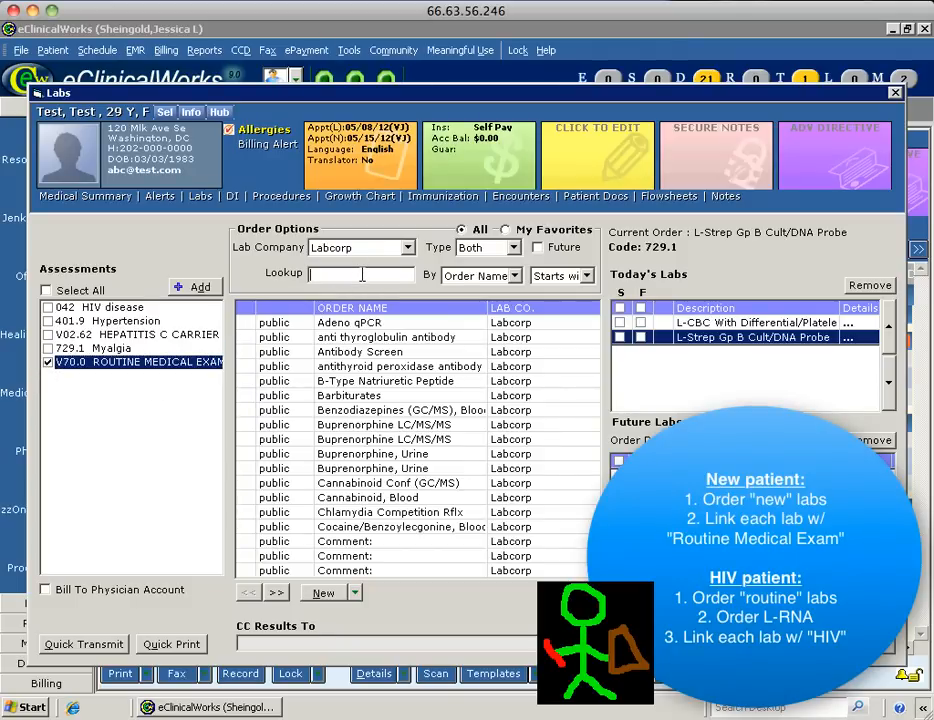
pyautogui.write('new')
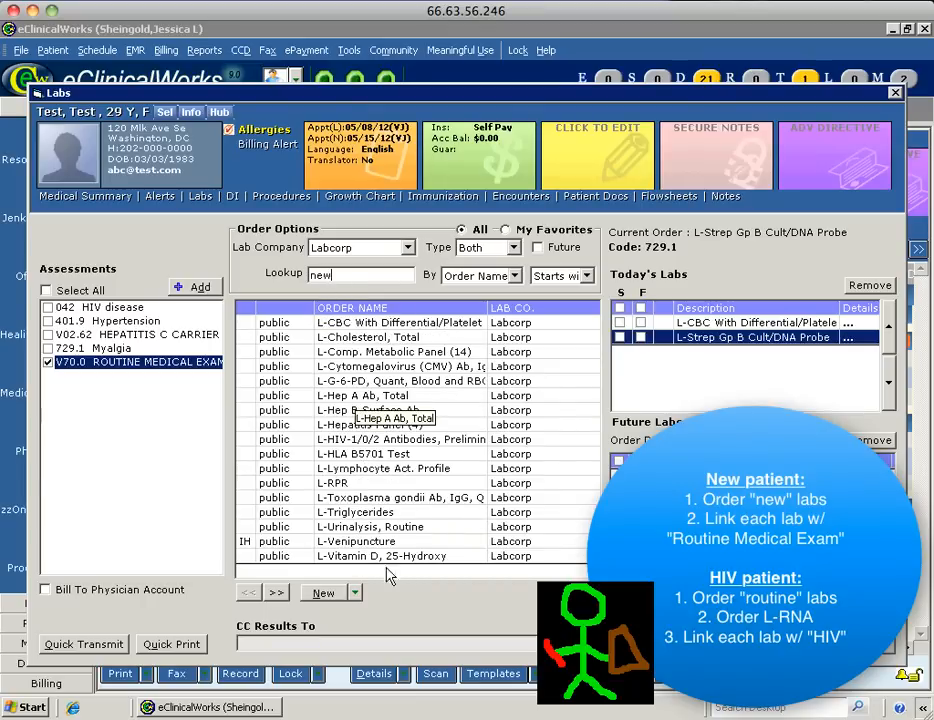
pyautogui.doubleClick(399, 328)
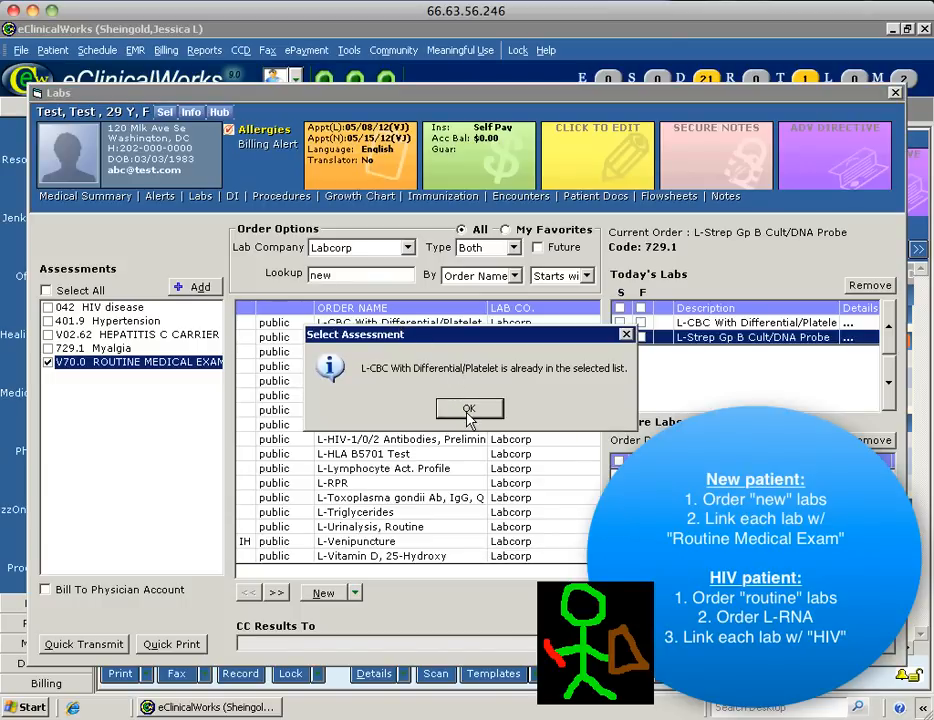
pyautogui.click(469, 410)
pyautogui.doubleClick(392, 342)
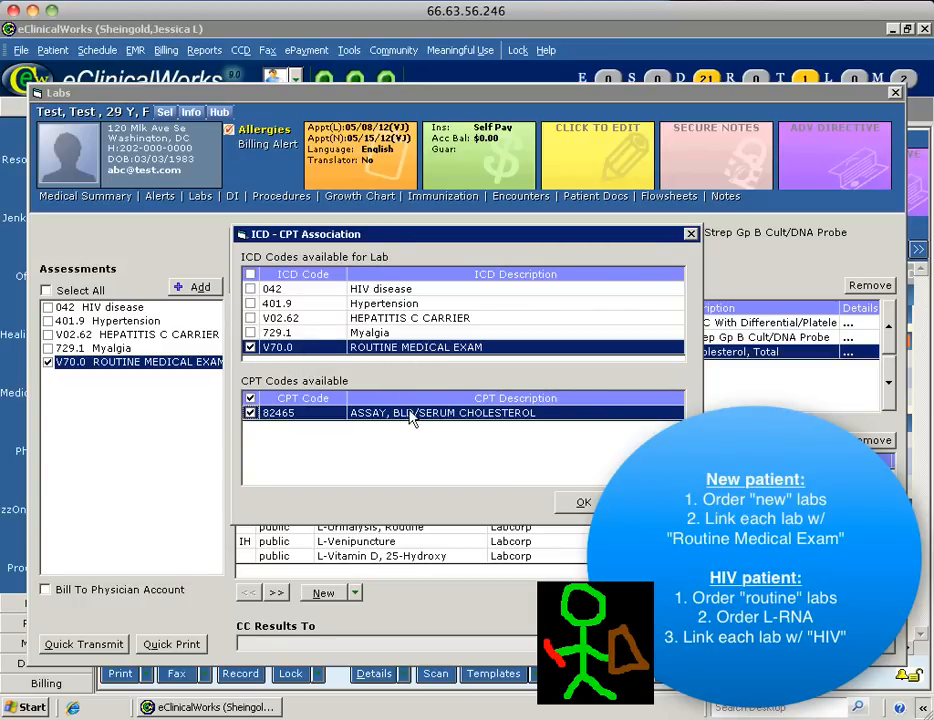
pyautogui.click(579, 503)
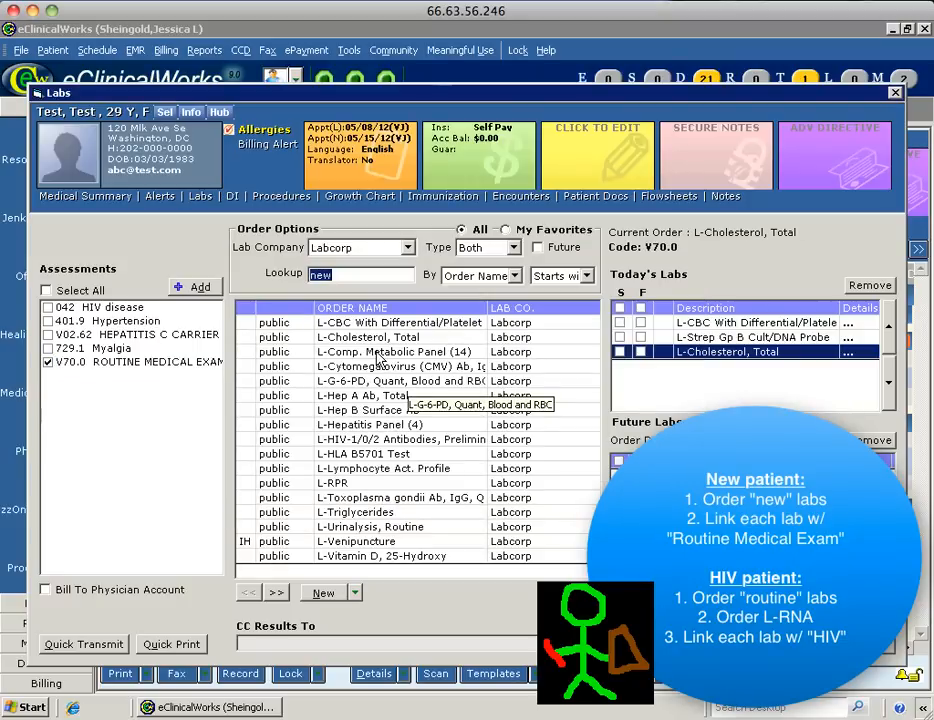
pyautogui.doubleClick(377, 352)
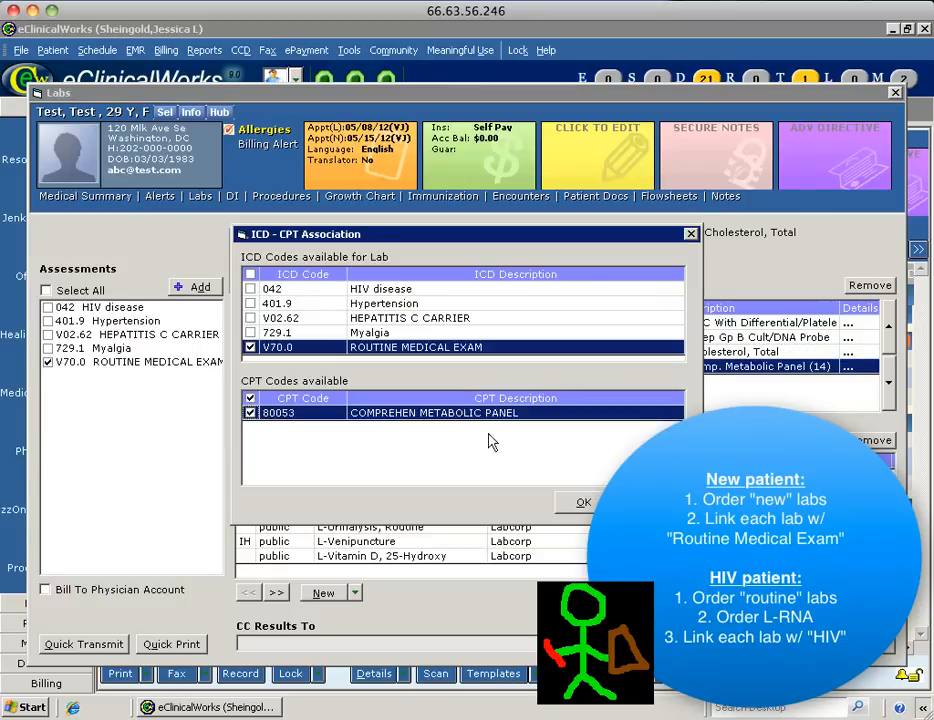
pyautogui.click(582, 503)
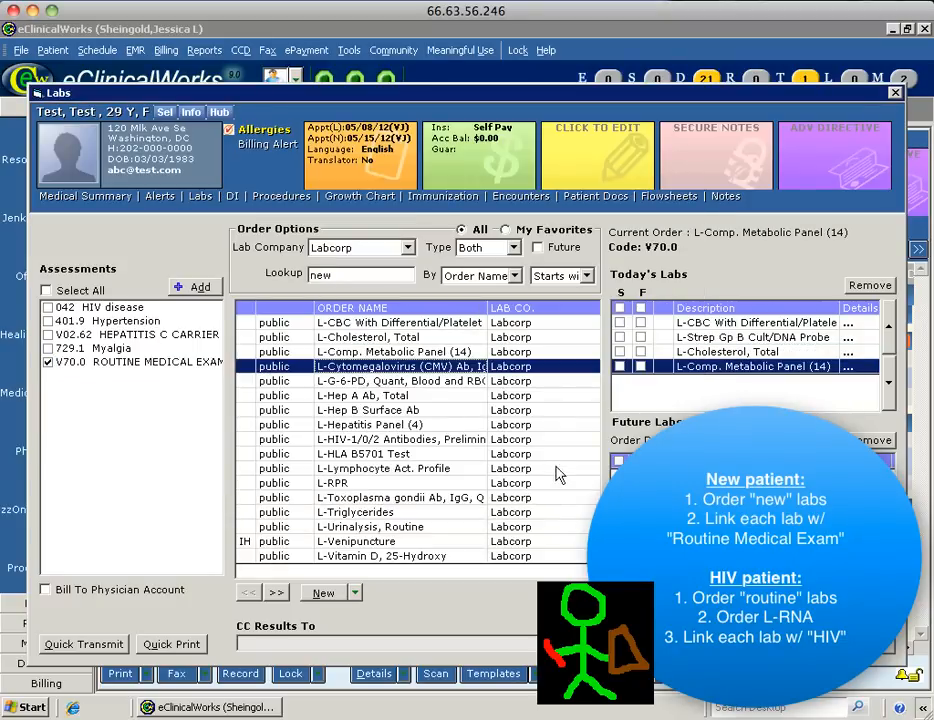
pyautogui.click(580, 504)
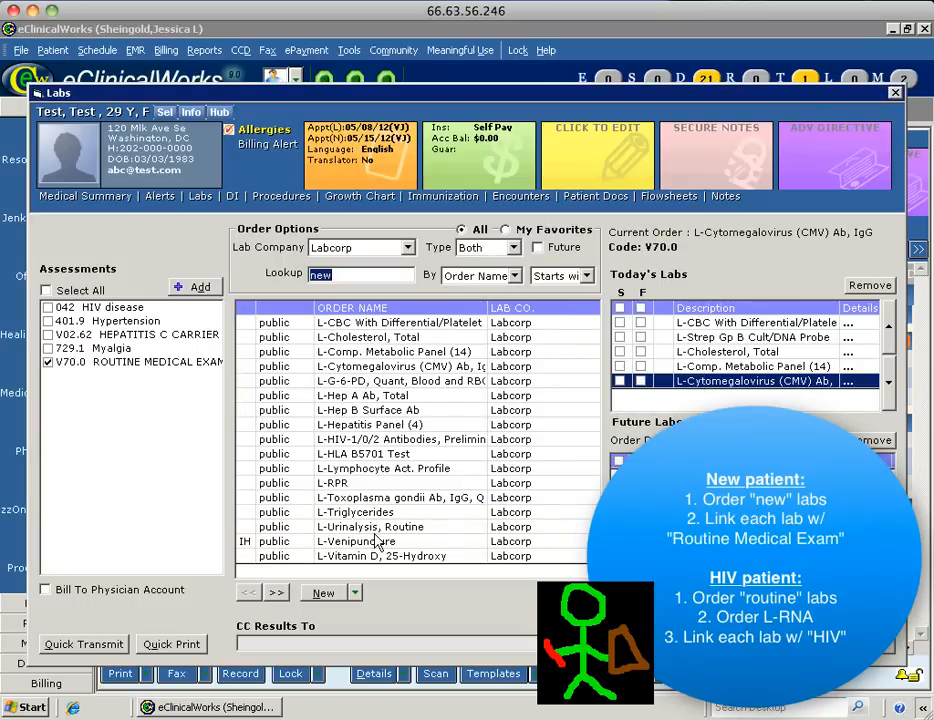
# Unlink Routine Medical Exam and search the lab list for 'routine'.
pyautogui.click(49, 365)
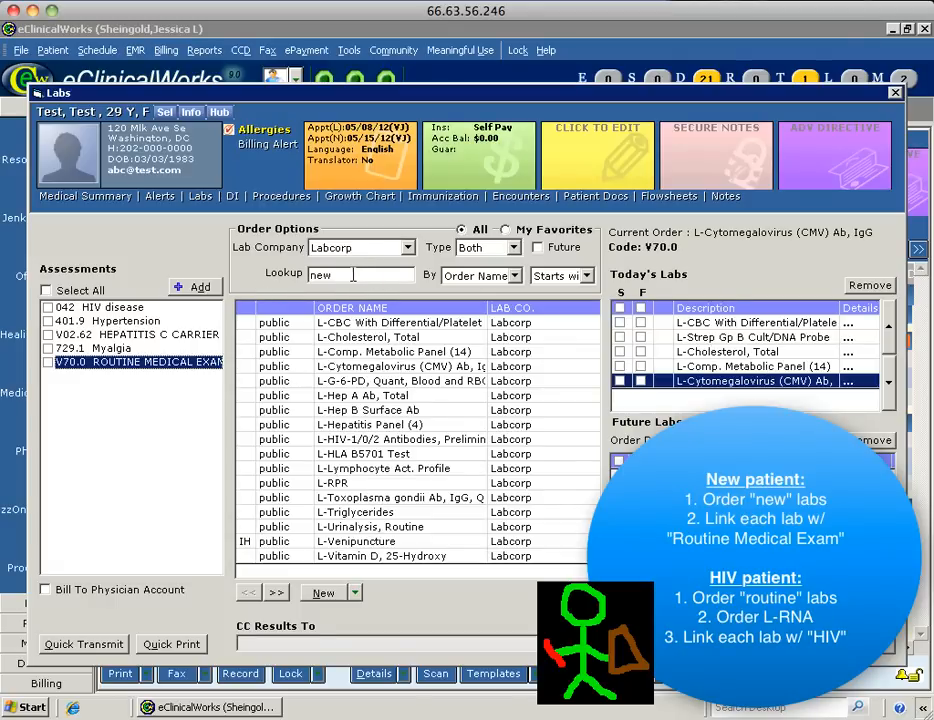
pyautogui.moveTo(344, 274); pyautogui.dragTo(286, 275)
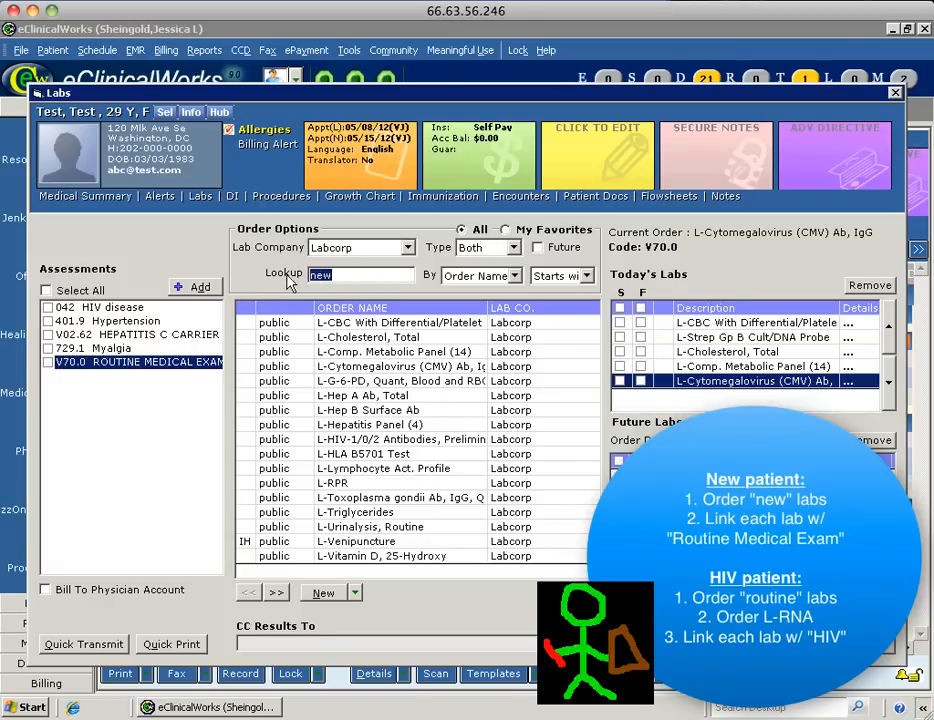
pyautogui.press('BackSpace')
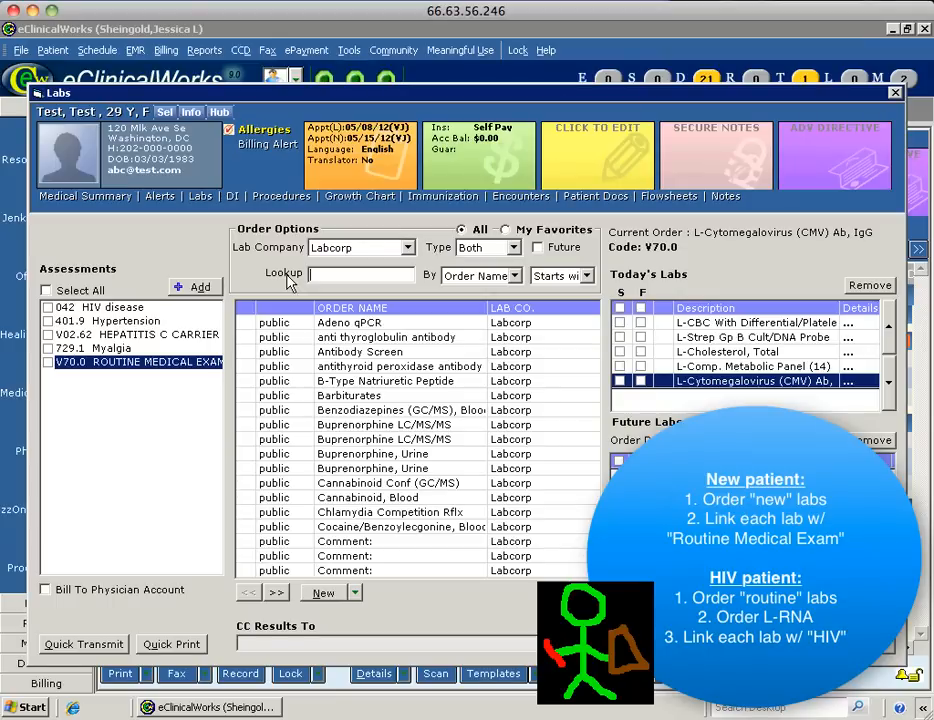
pyautogui.write('rout')
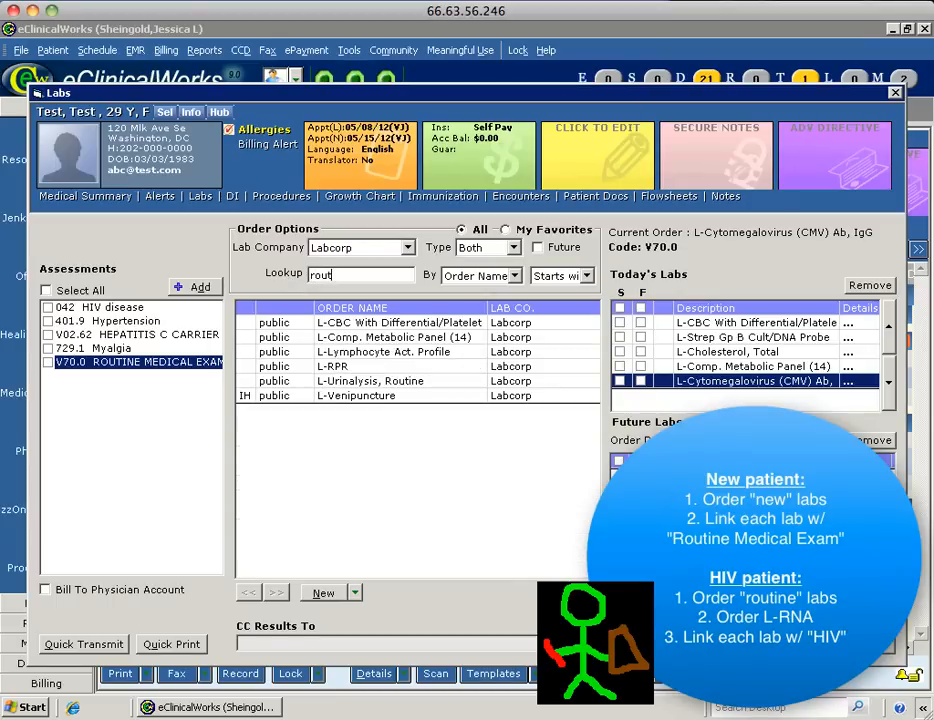
pyautogui.write('ine')
# Order L-Lymphocyte Act. Profile linked to 042 HIV disease (CBC already ordered), then clear the lab search.
pyautogui.click(47, 307)
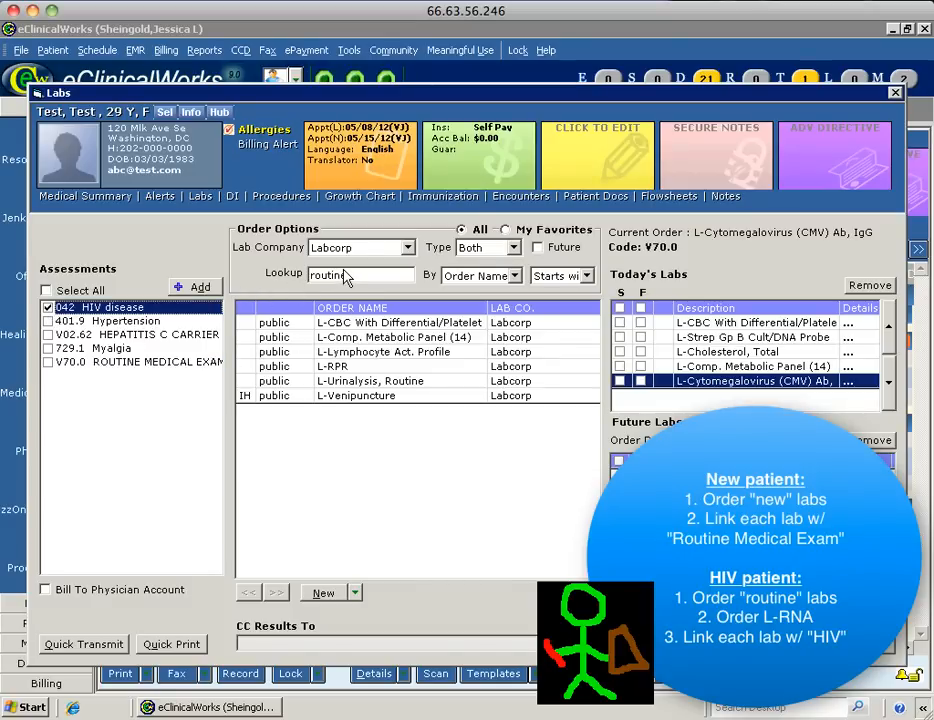
pyautogui.doubleClick(389, 330)
pyautogui.click(462, 407)
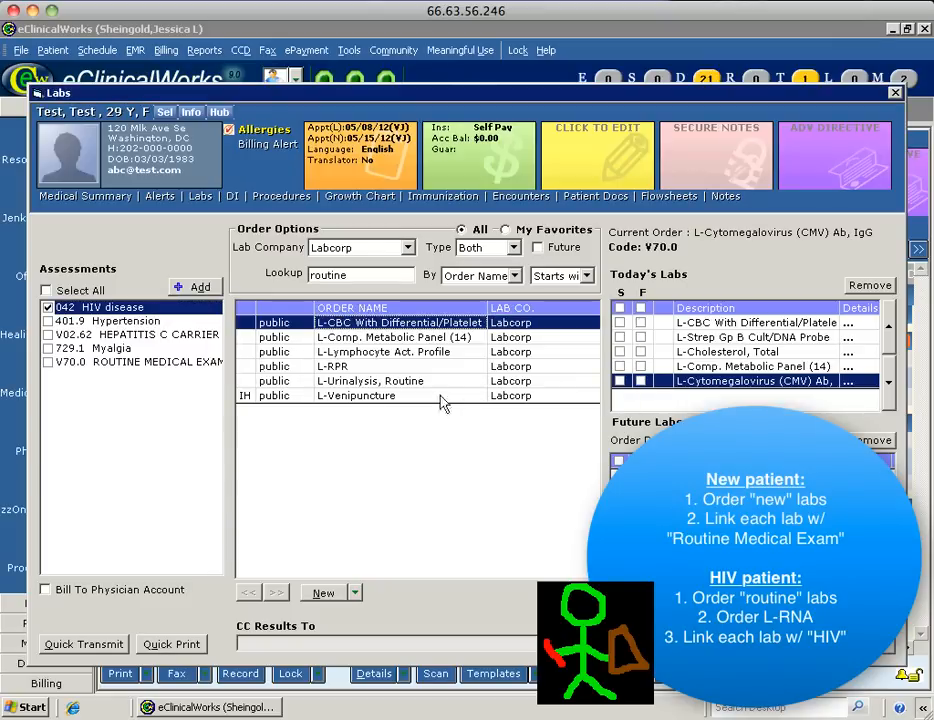
pyautogui.doubleClick(373, 352)
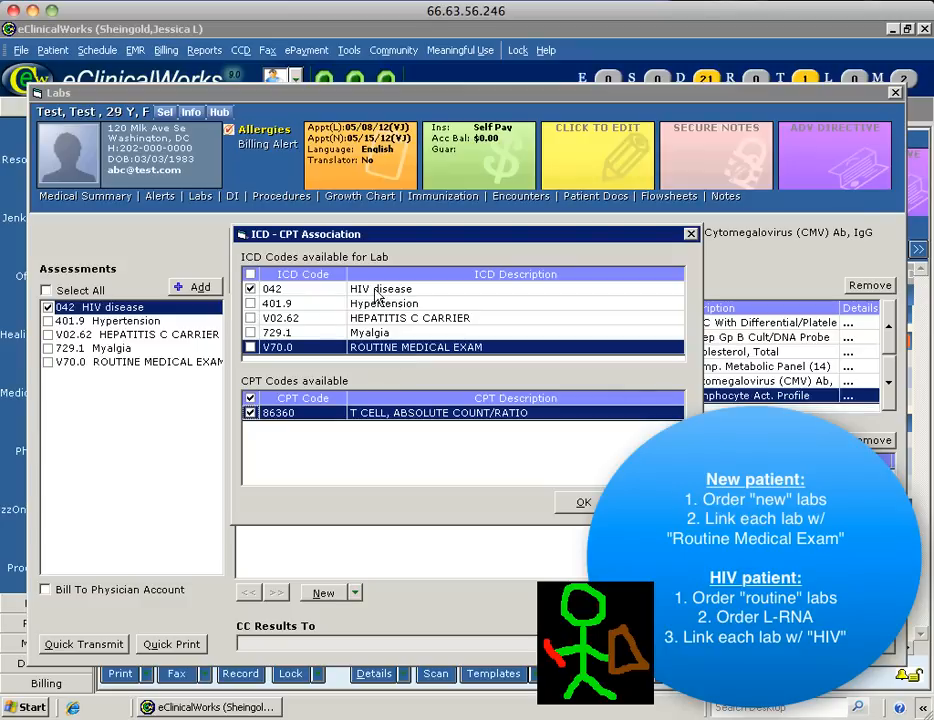
pyautogui.click(575, 507)
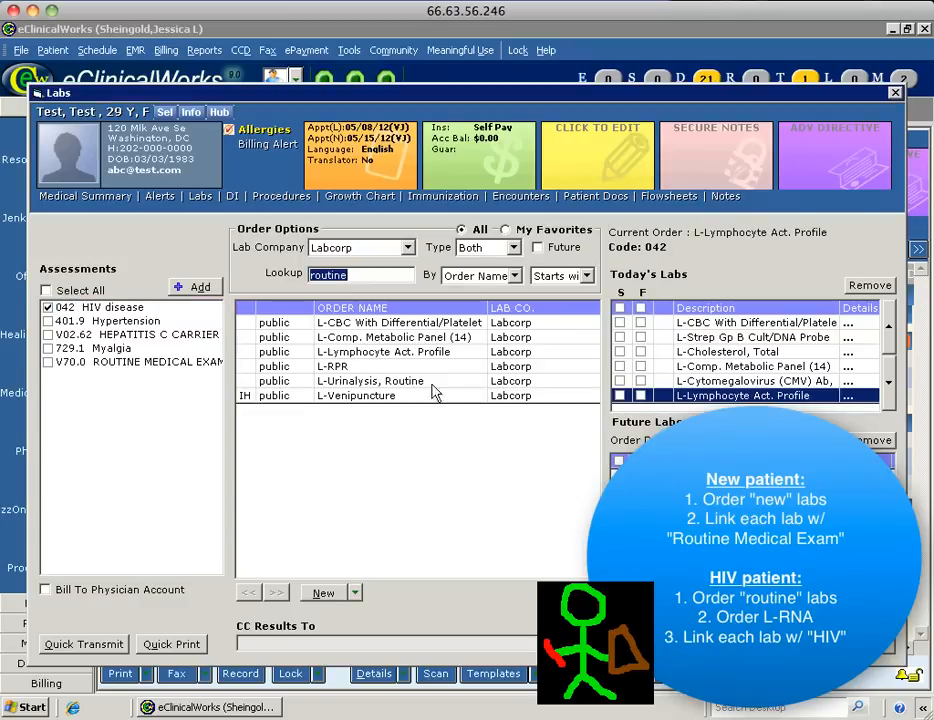
pyautogui.click(356, 275)
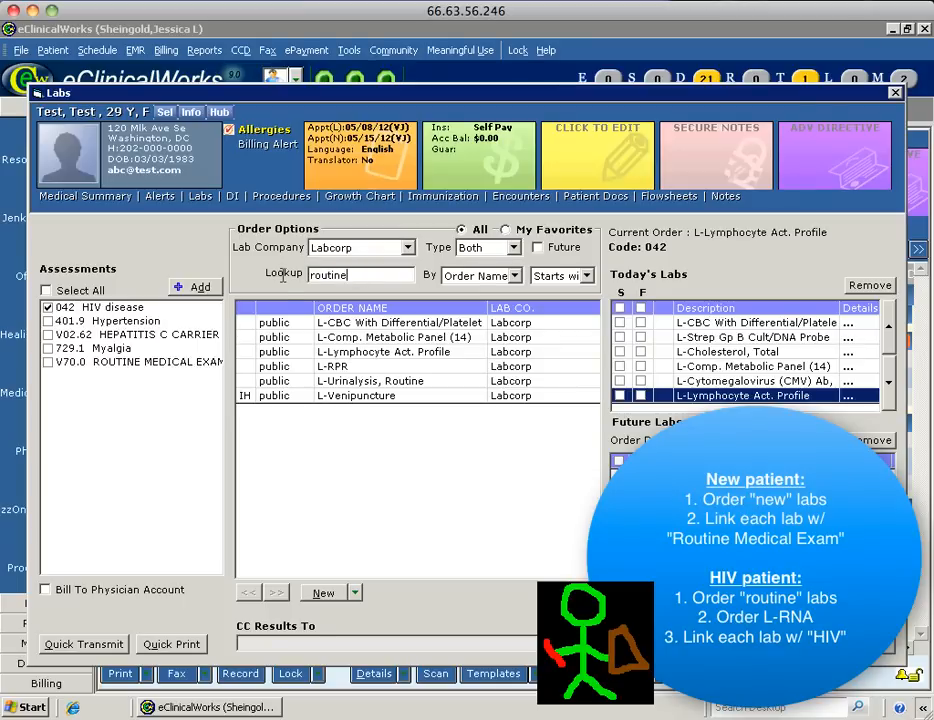
pyautogui.moveTo(356, 275); pyautogui.dragTo(283, 275)
pyautogui.press('BackSpace')
# Order the L-RNA, Real Time PCR lab linked to HIV disease.
pyautogui.write('l-')
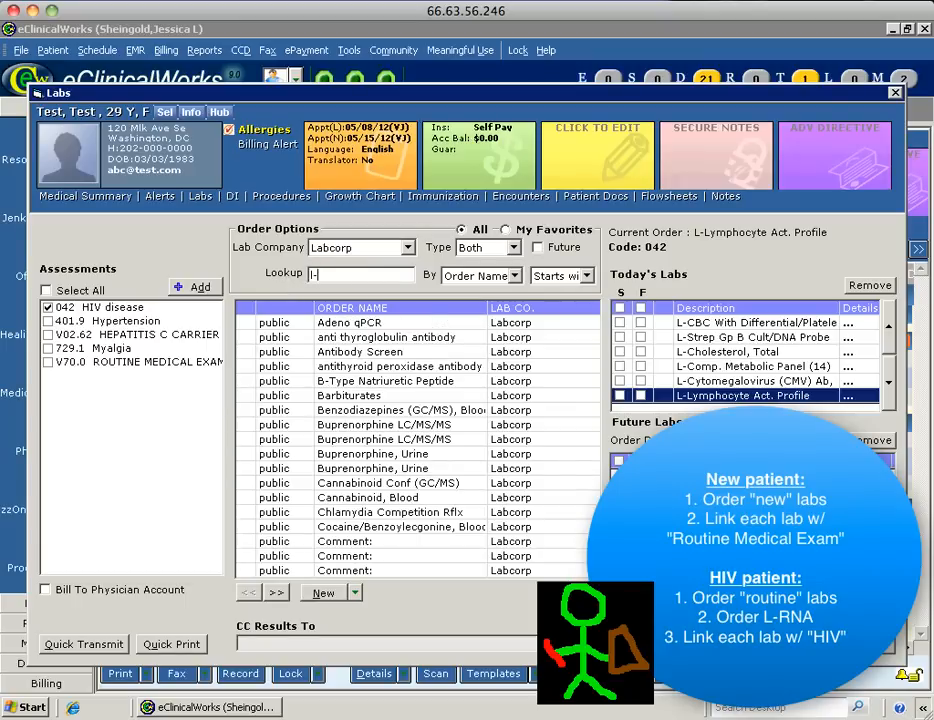
pyautogui.write('rna')
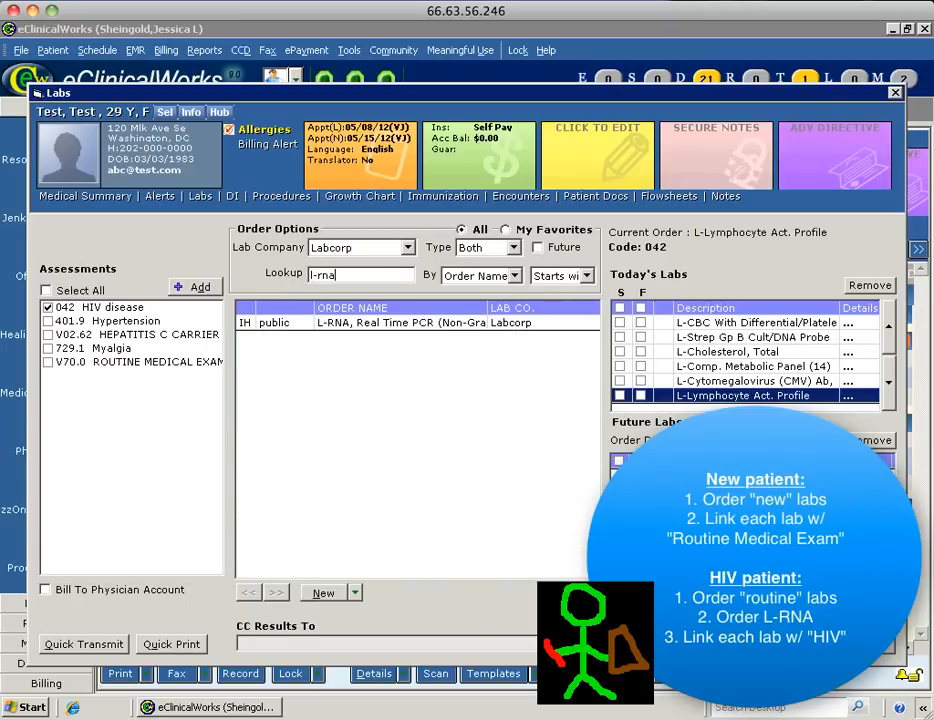
pyautogui.doubleClick(393, 323)
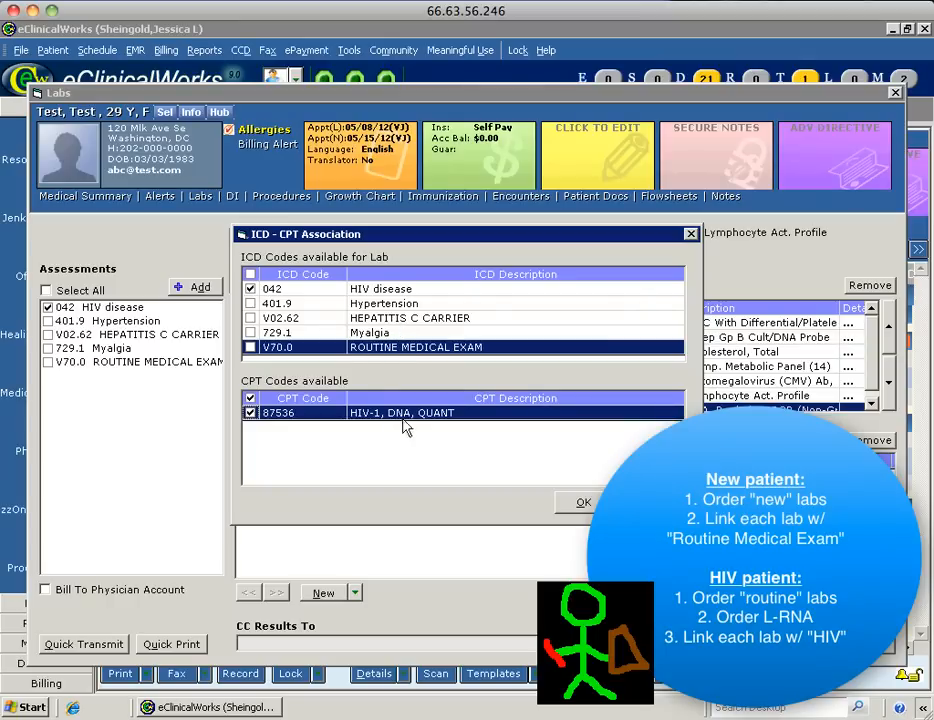
pyautogui.click(590, 505)
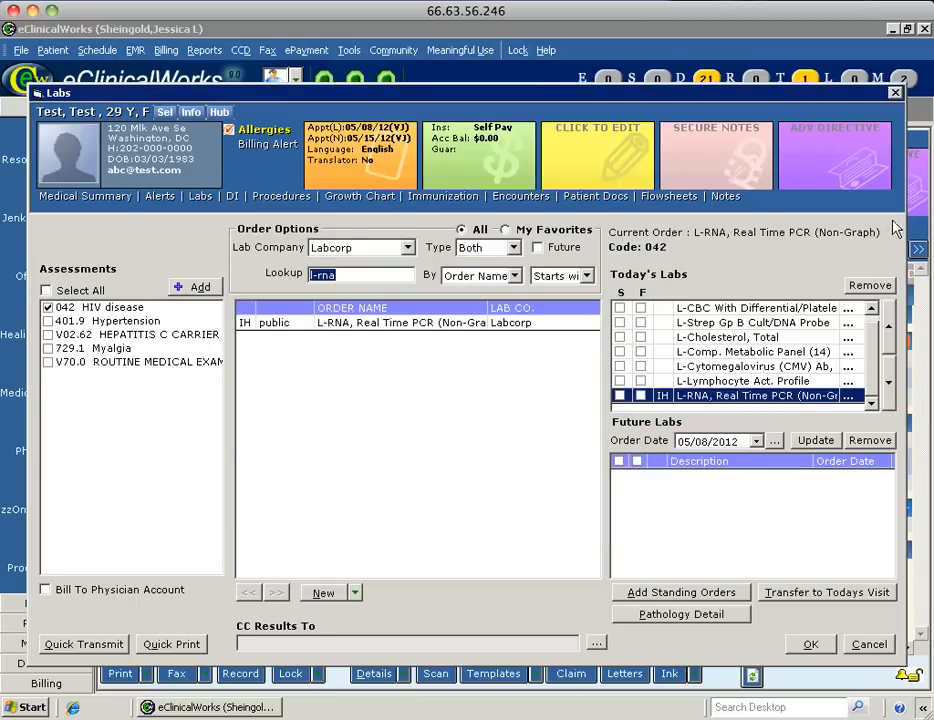
# Close the Labs window saving the orders, then close the Treatment window.
pyautogui.click(895, 93)
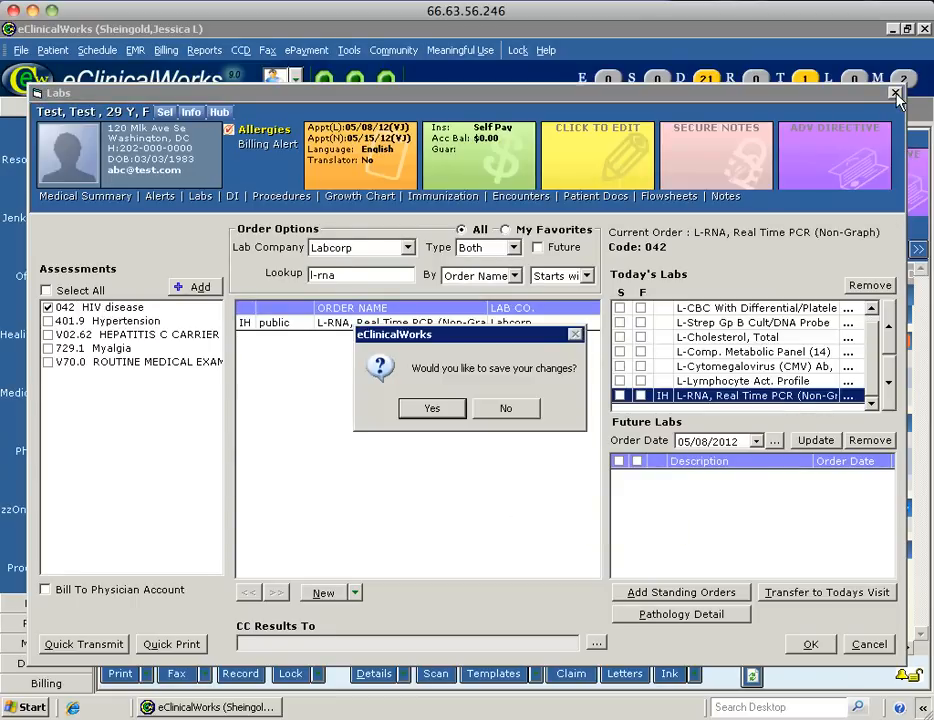
pyautogui.click(425, 409)
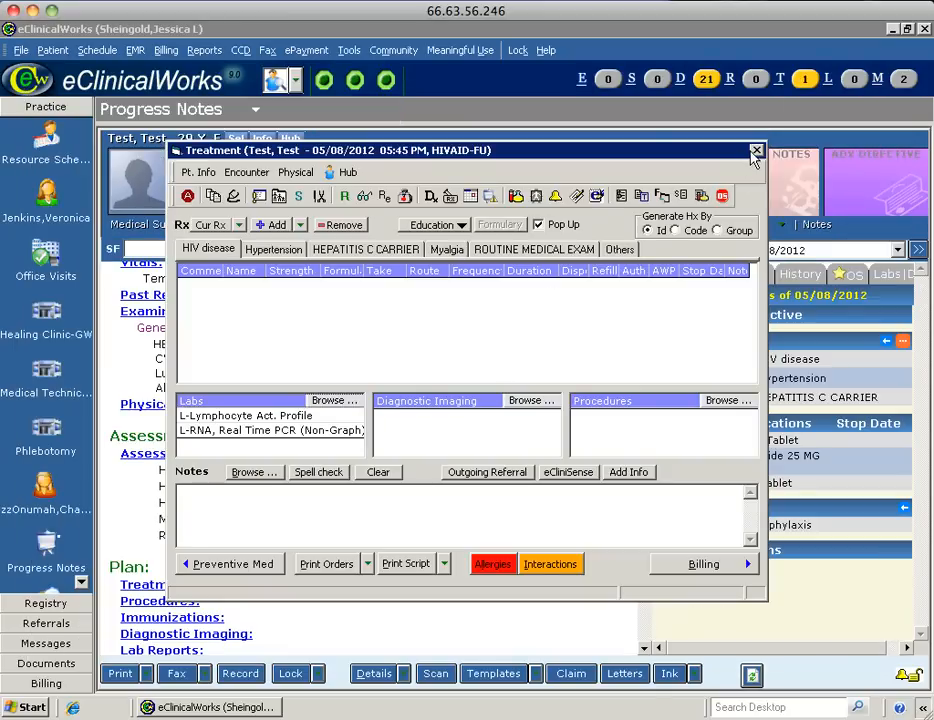
pyautogui.click(755, 153)
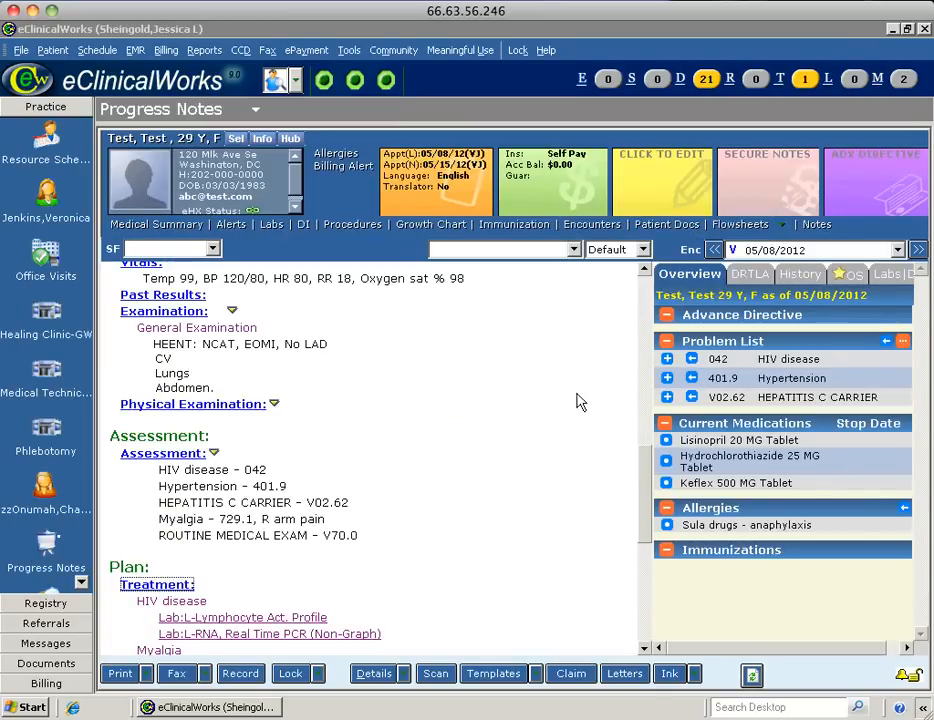
# Scroll the progress note down to Plan and open its Treatment details.
pyautogui.moveTo(646, 480); pyautogui.dragTo(647, 543)
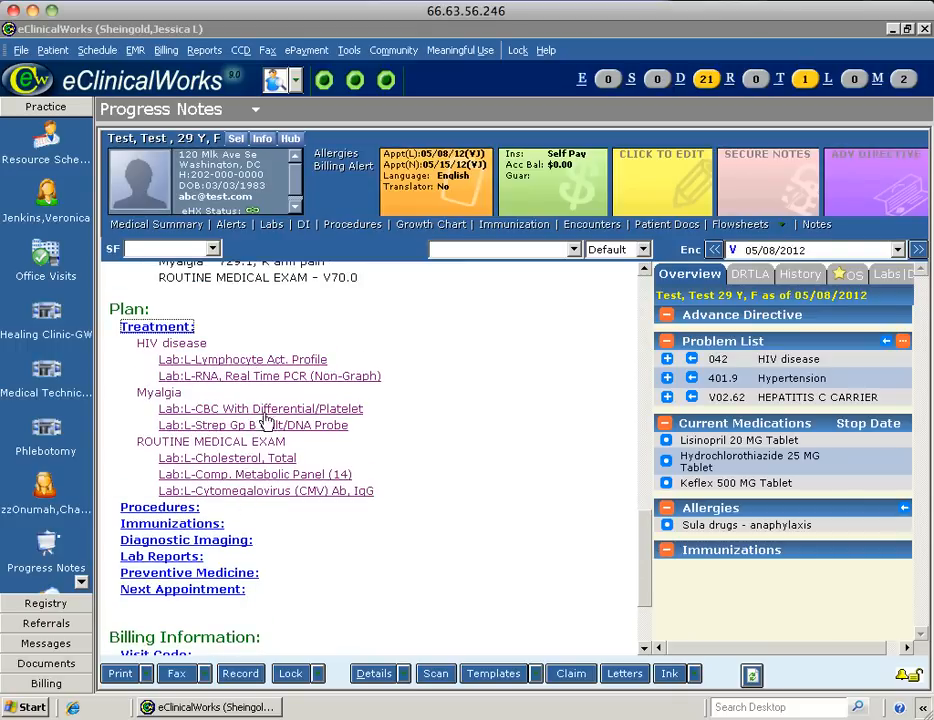
pyautogui.scroll(-1, 621, 303)
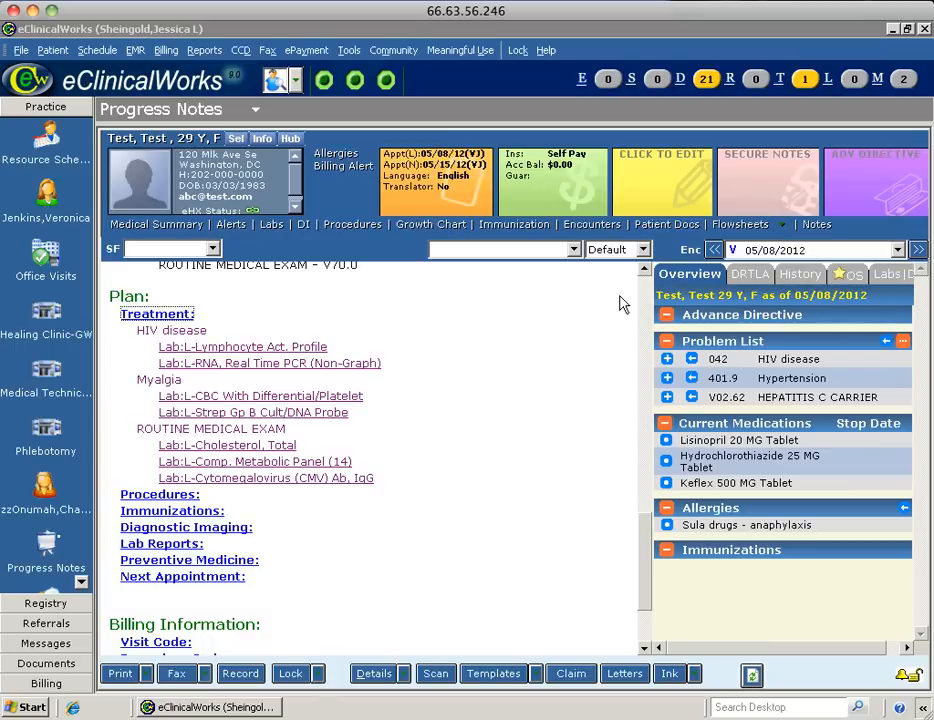
pyautogui.click(158, 315)
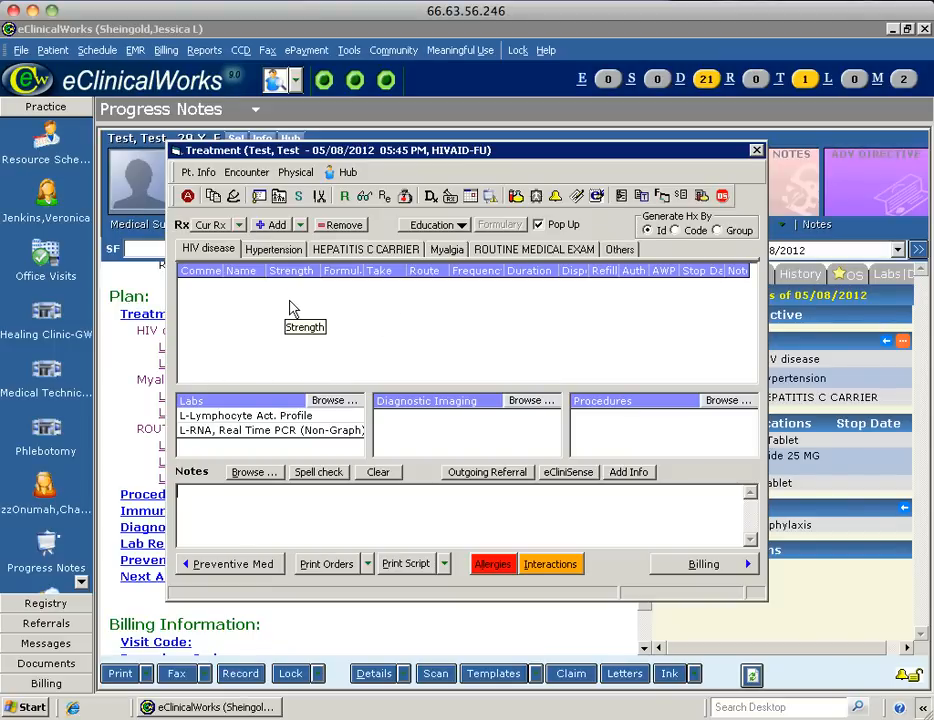
# From current Rx, refill Lisinopril 20 MG and stop Hydrochlorothiazide 25 MG under 401.9 Hypertension.
pyautogui.click(214, 226)
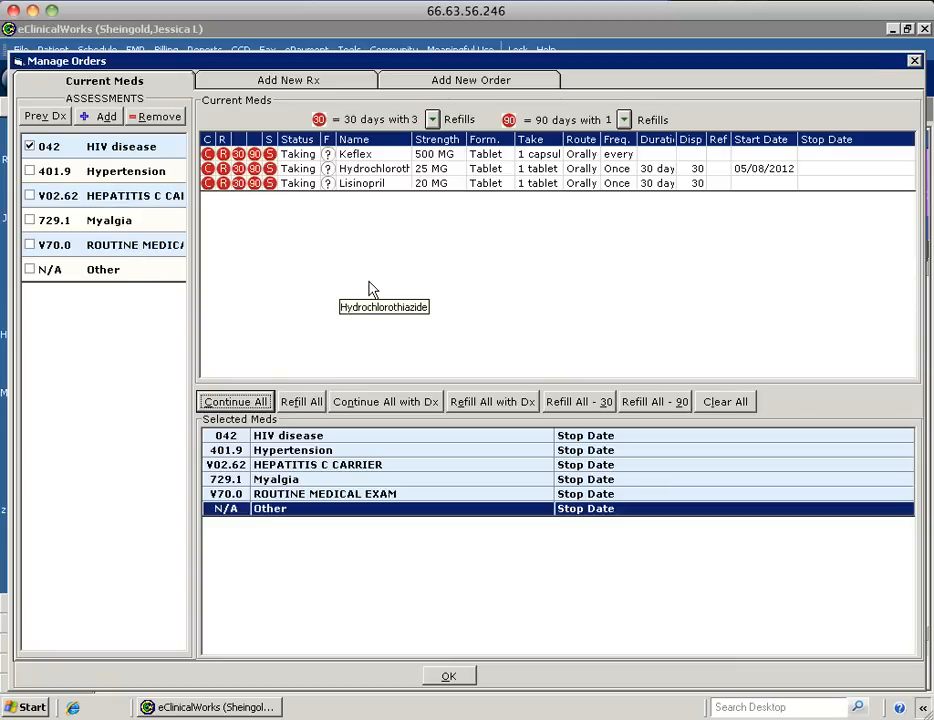
pyautogui.click(30, 148)
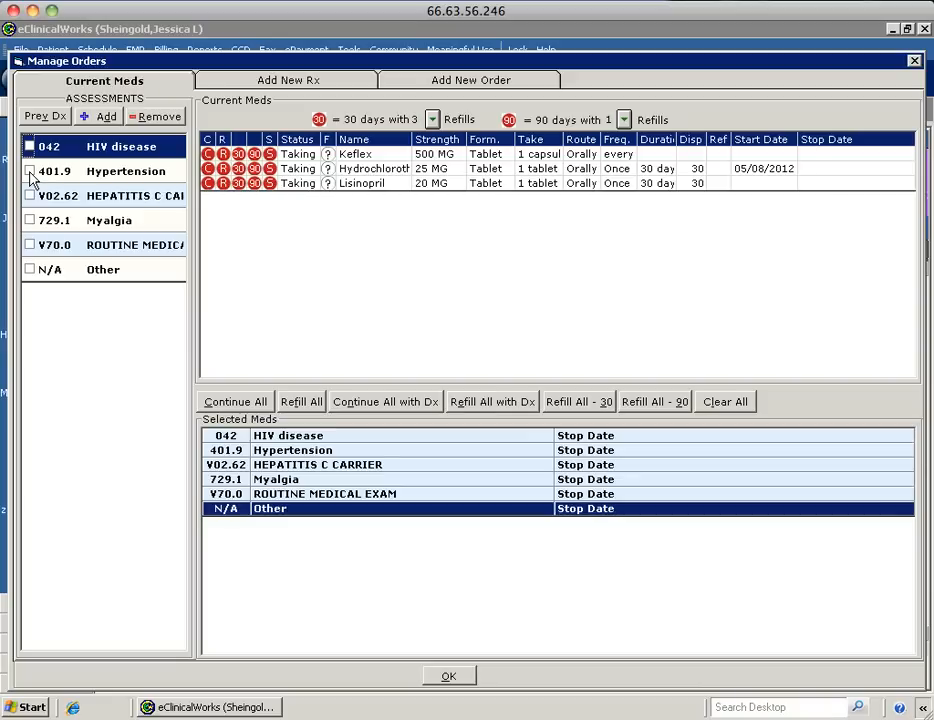
pyautogui.click(30, 172)
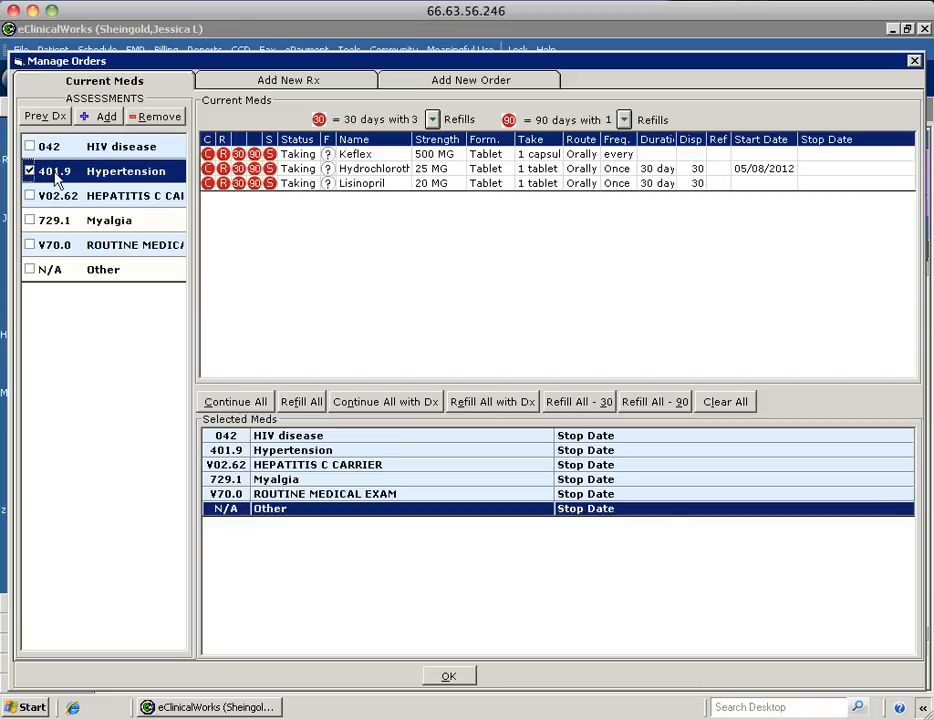
pyautogui.click(223, 185)
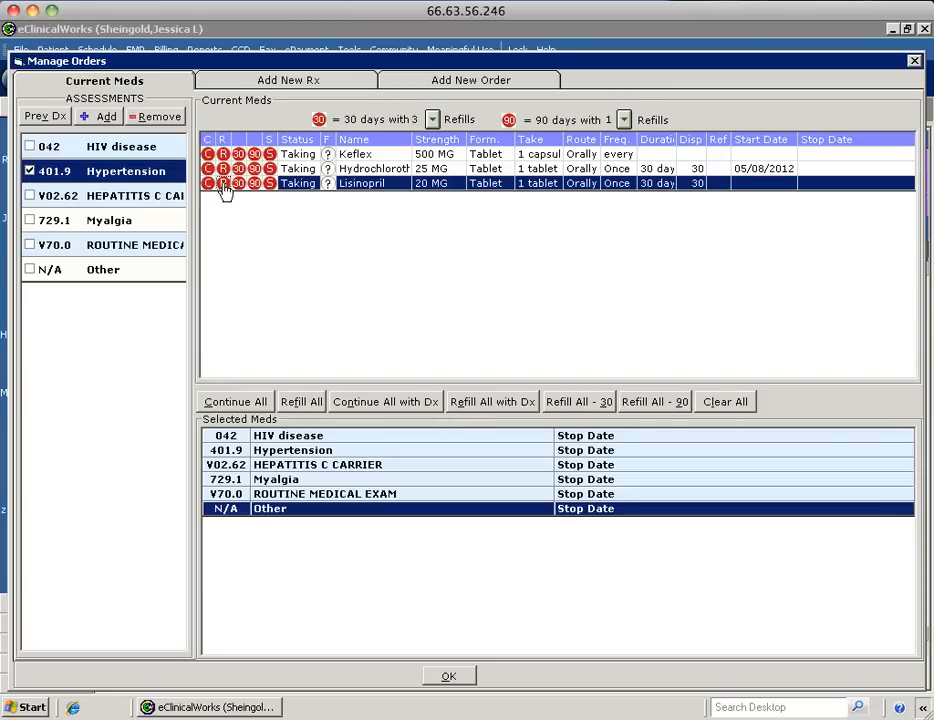
pyautogui.click(223, 184)
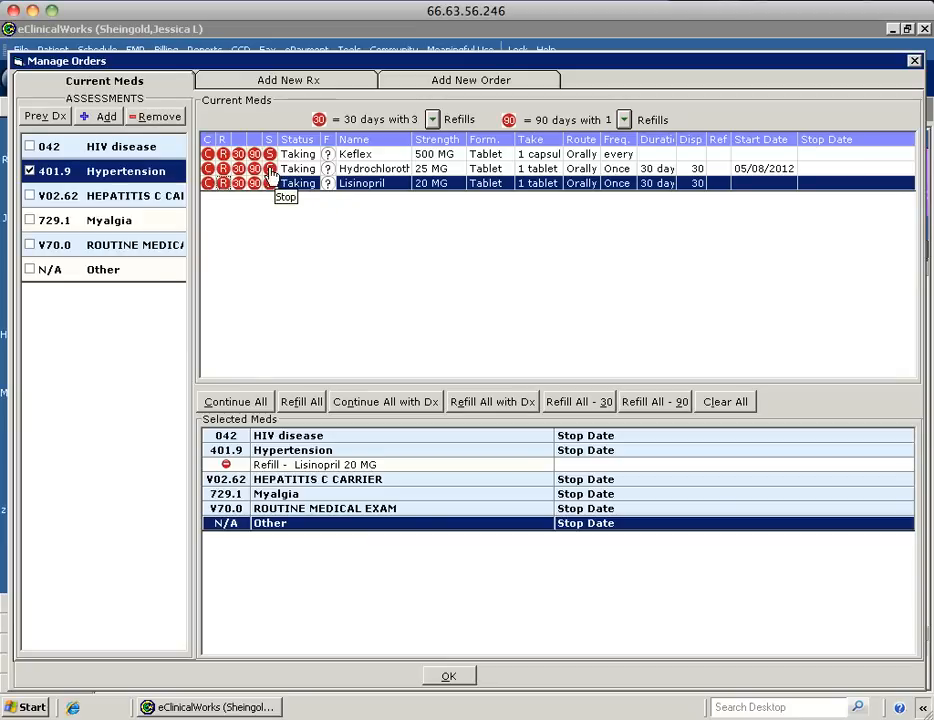
pyautogui.click(269, 170)
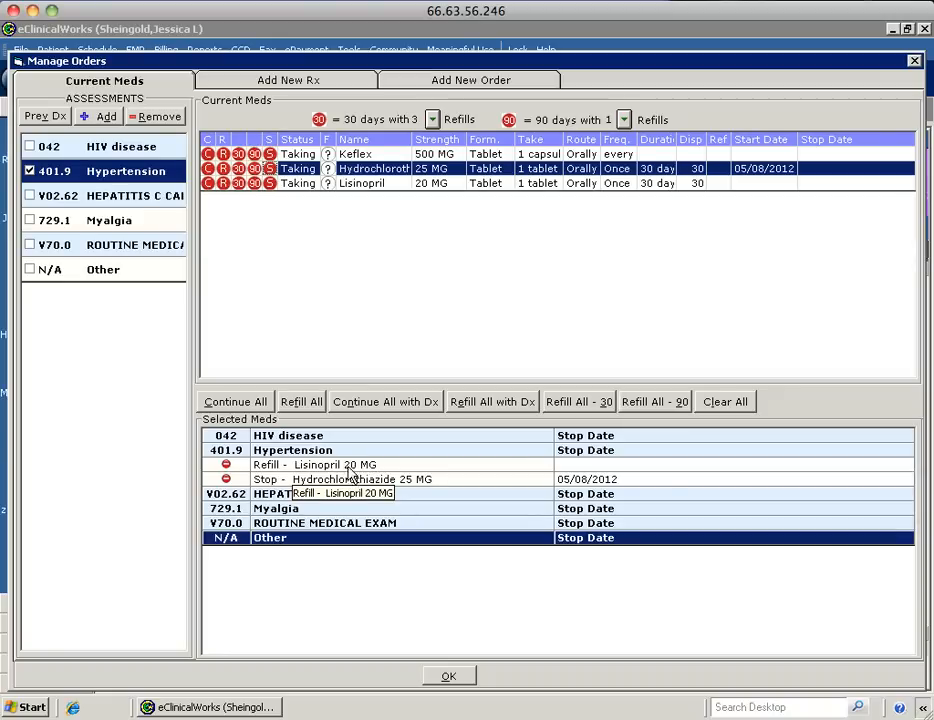
pyautogui.click(452, 676)
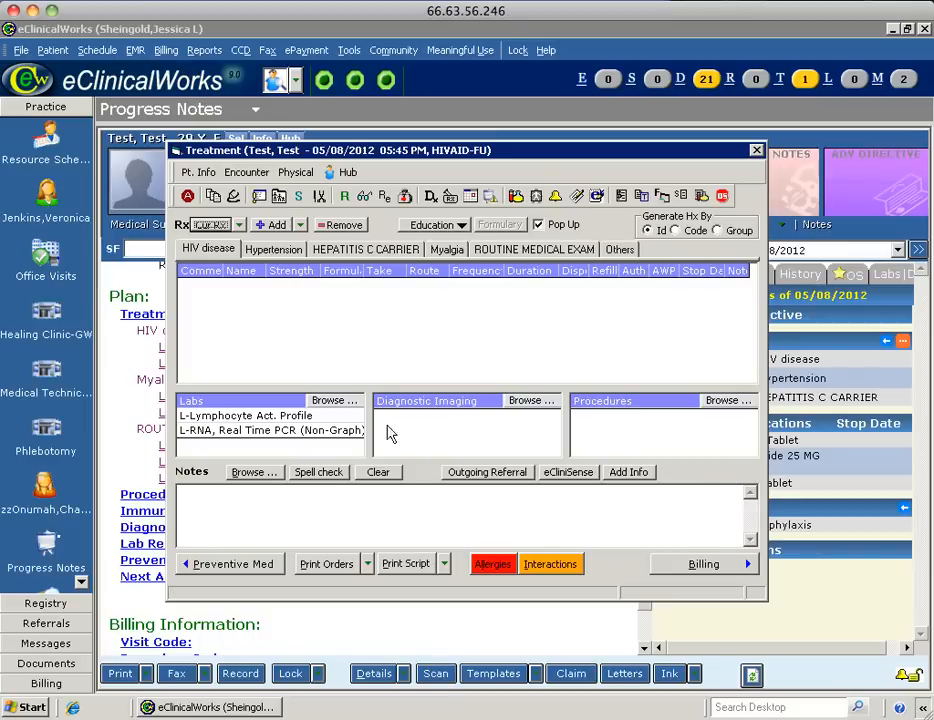
# Change the Hypertension Lisinopril refill to 40 MG strength with 0 refills.
pyautogui.click(273, 252)
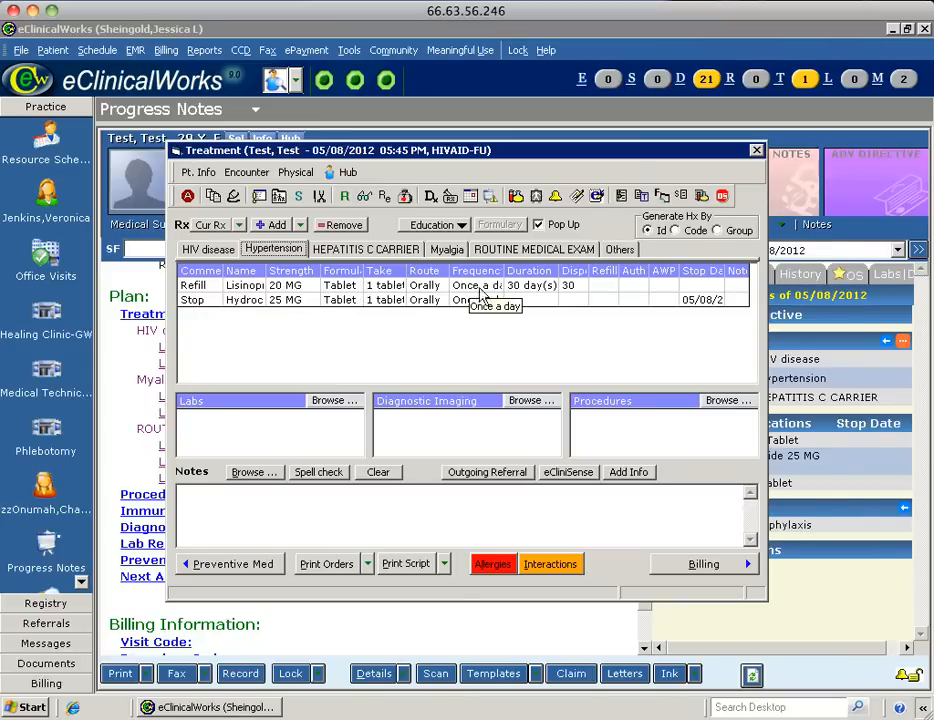
pyautogui.doubleClick(336, 287)
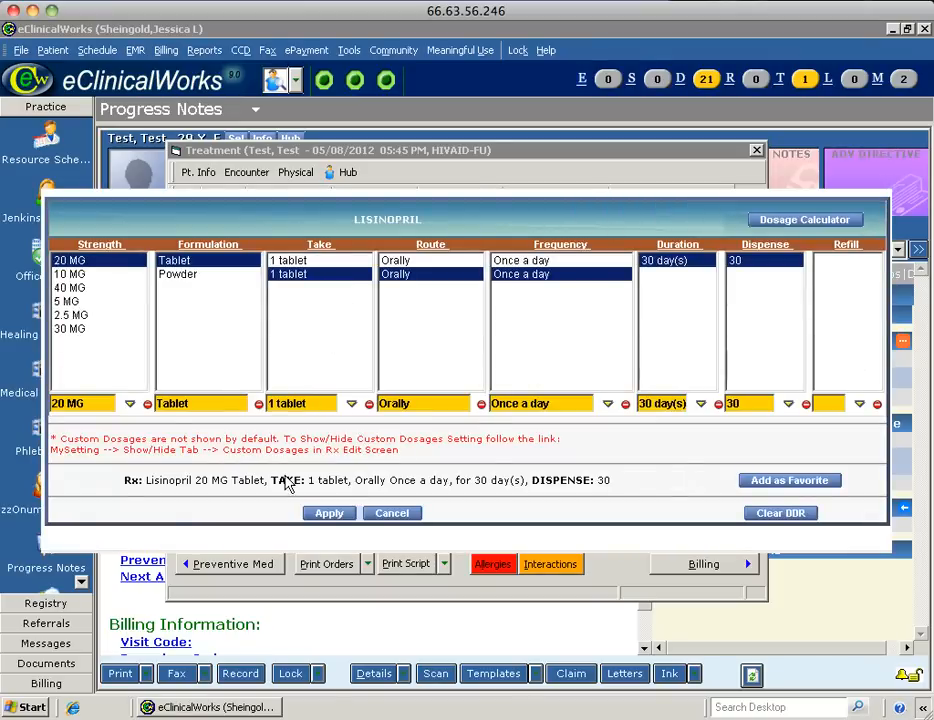
pyautogui.click(66, 289)
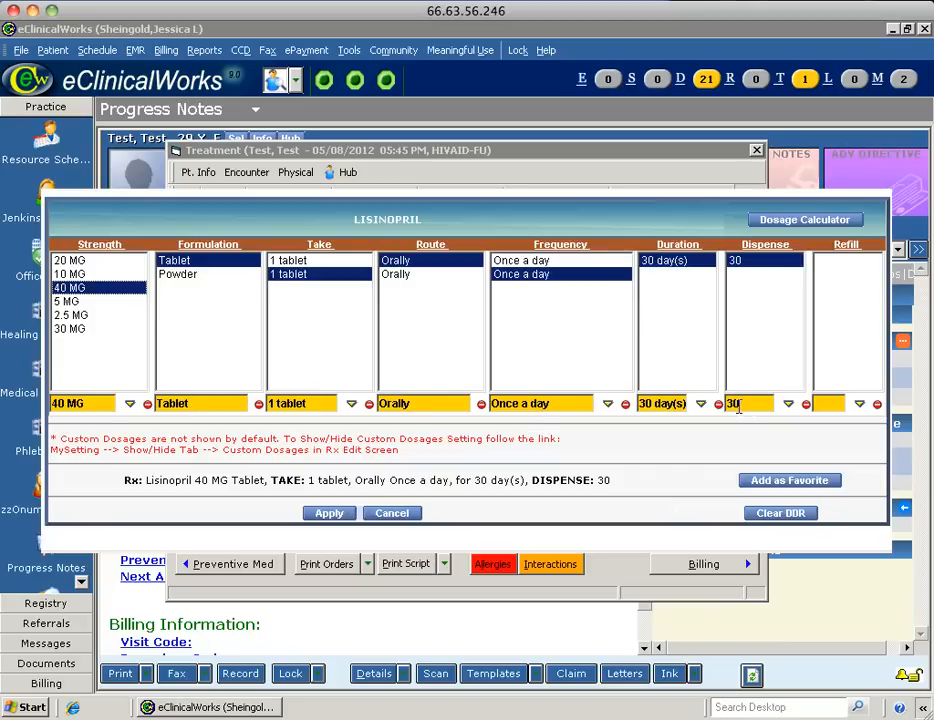
pyautogui.click(831, 404)
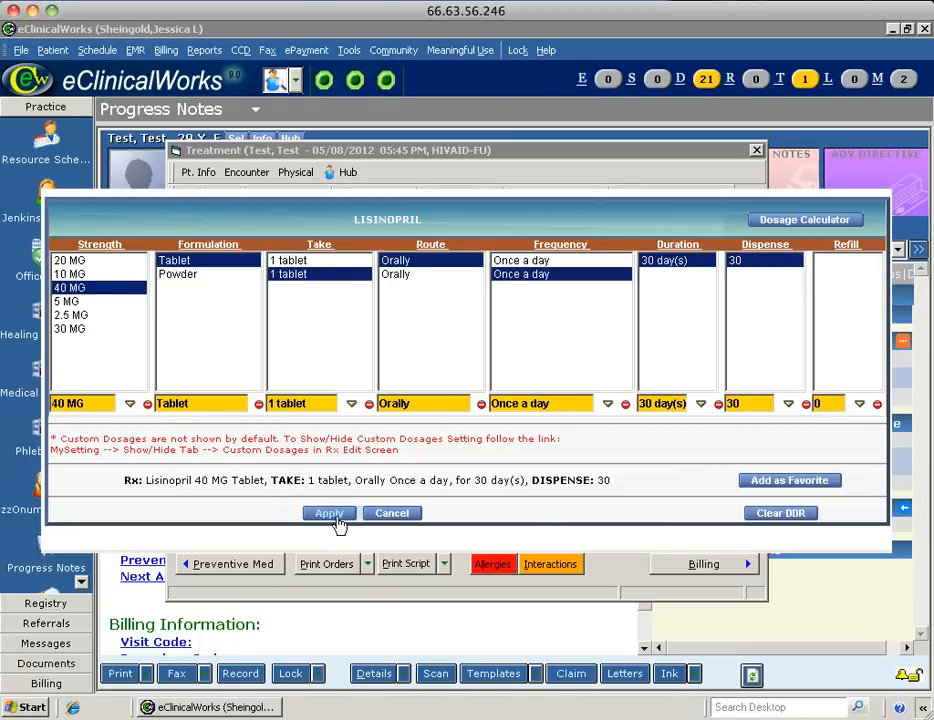
pyautogui.click(330, 514)
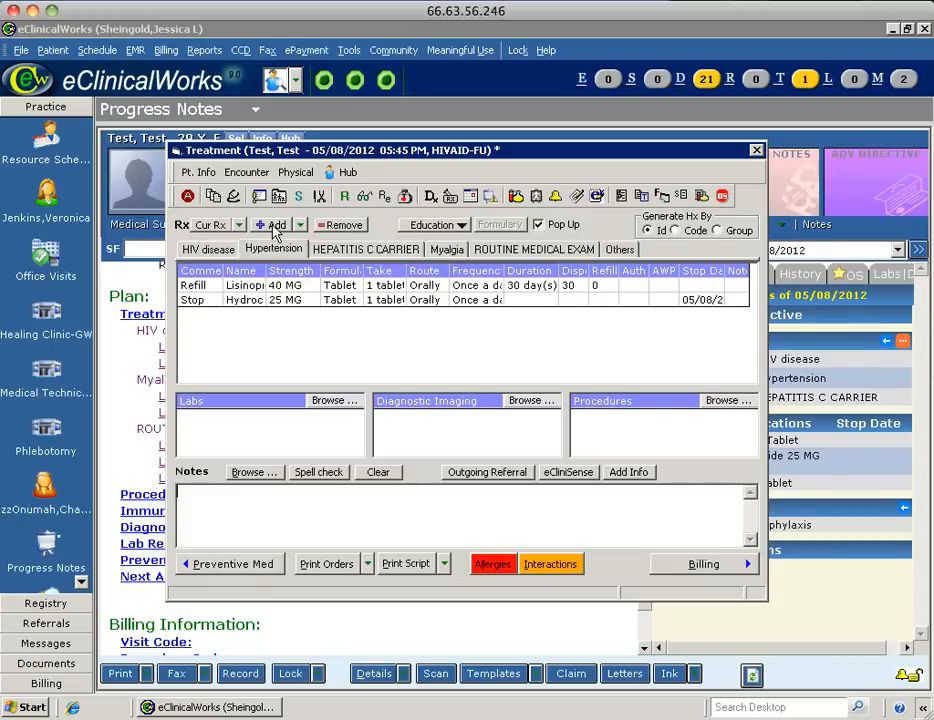
# Add an Aspirin 500 MG delayed-release tablet start order linked to 729.1 Myalgia.
pyautogui.click(273, 228)
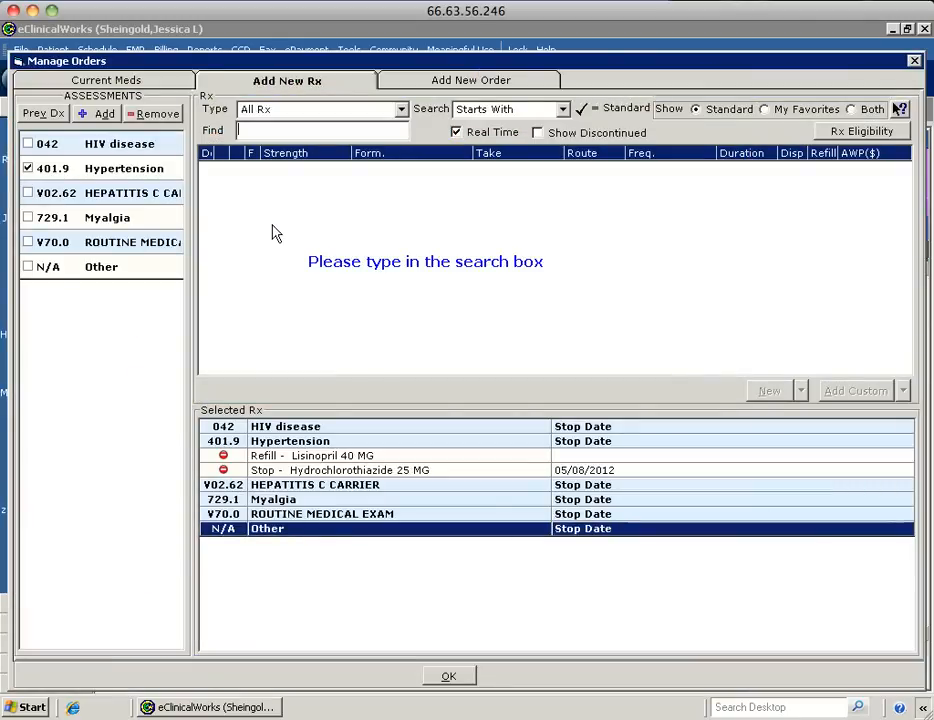
pyautogui.click(28, 170)
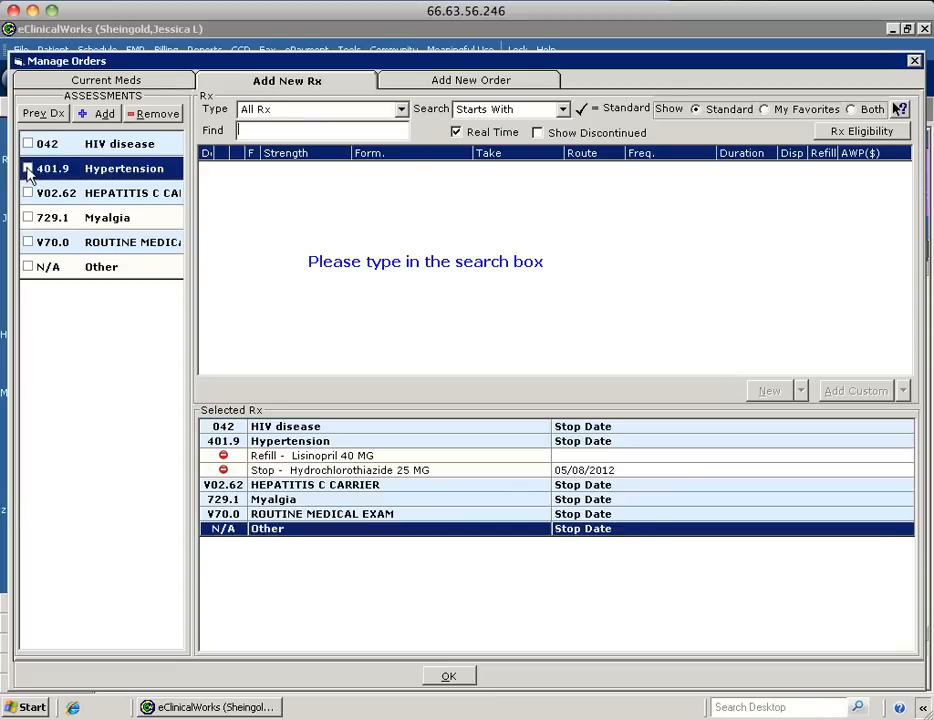
pyautogui.click(28, 169)
pyautogui.click(28, 218)
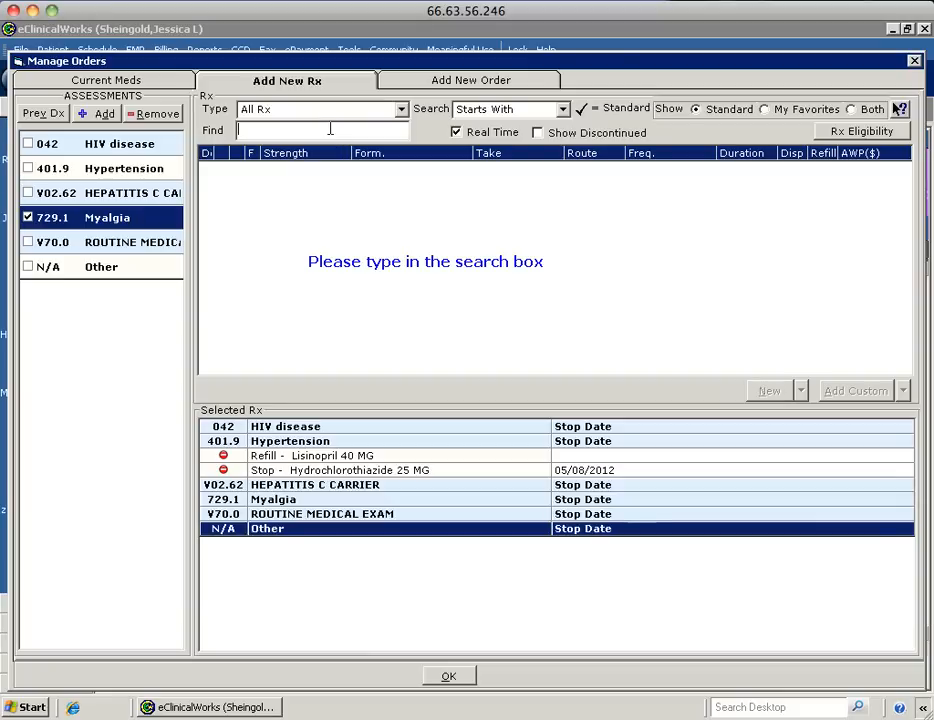
pyautogui.write('aspiri')
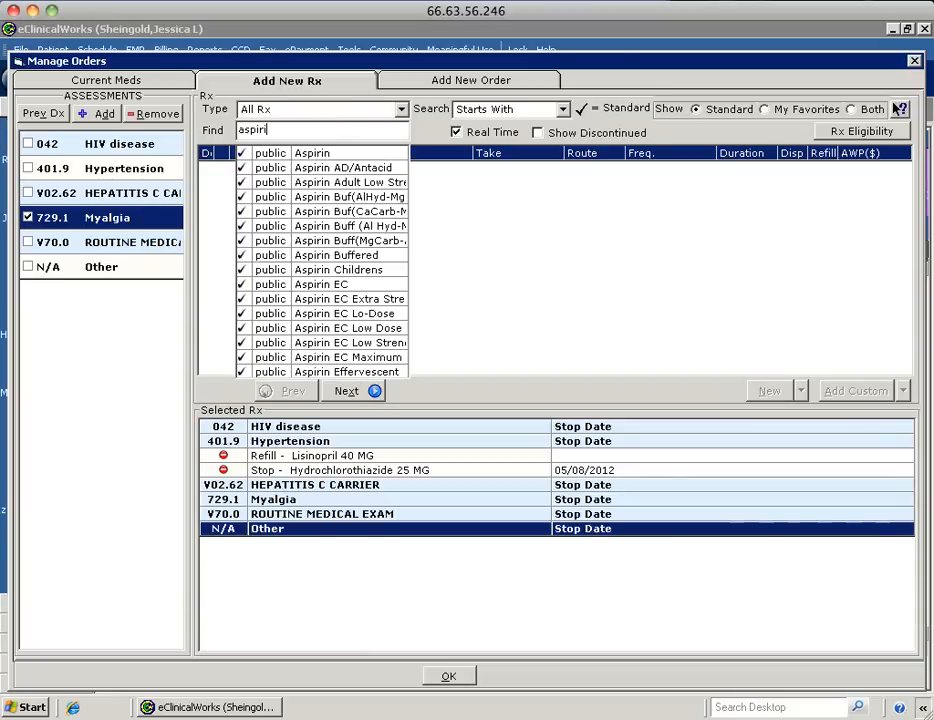
pyautogui.click(320, 159)
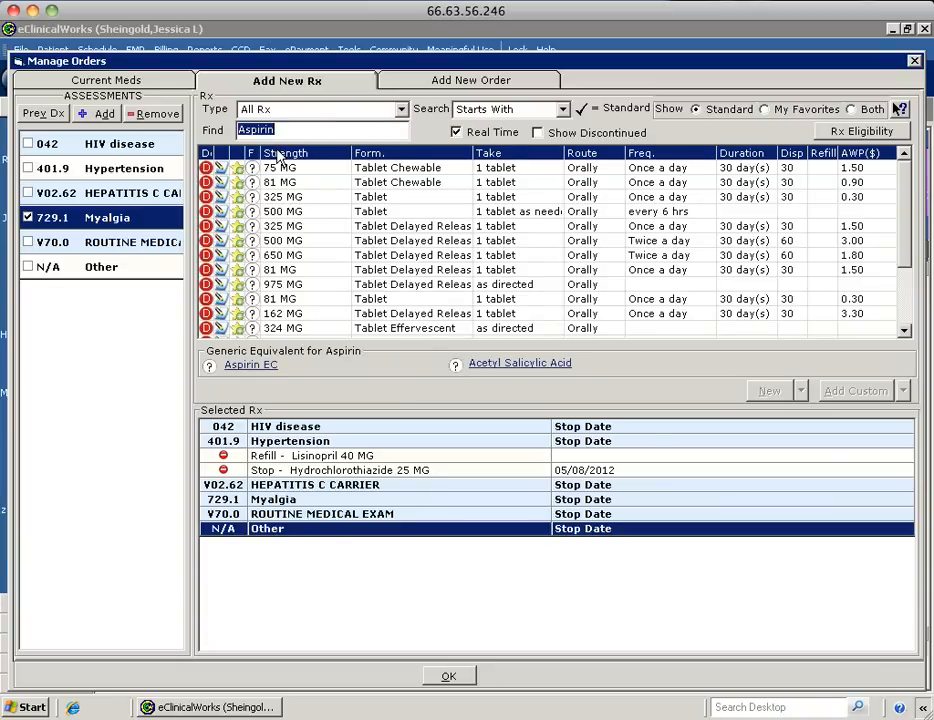
pyautogui.click(288, 246)
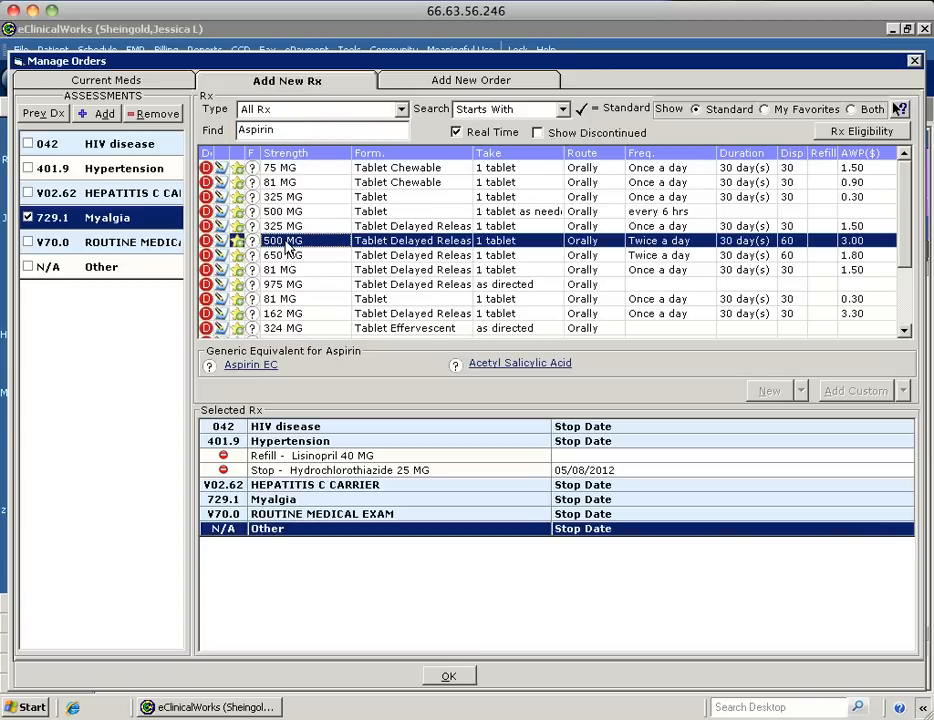
pyautogui.doubleClick(288, 246)
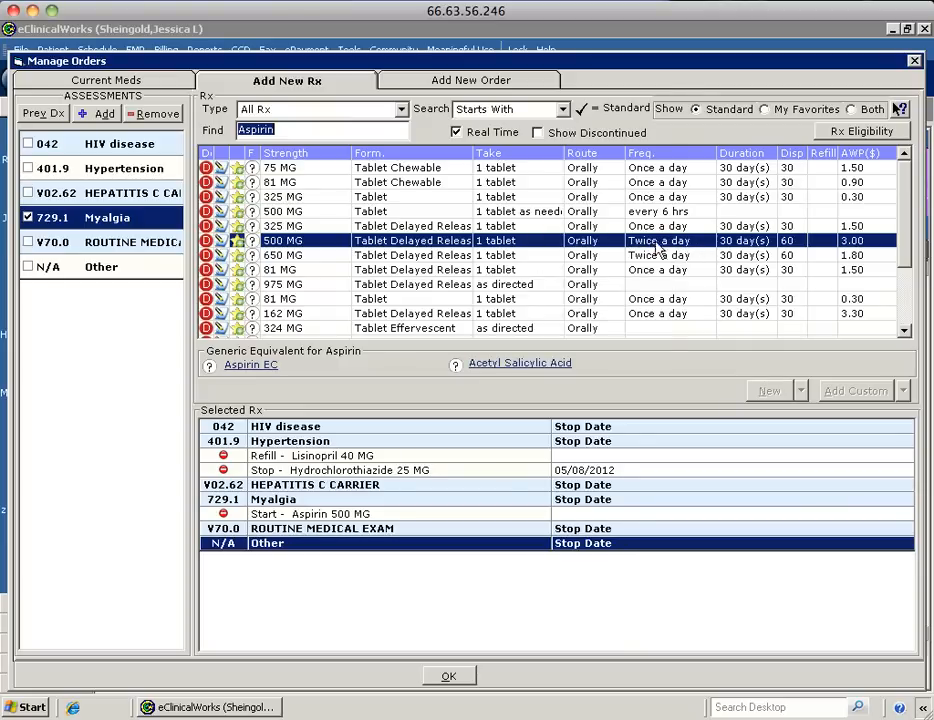
pyautogui.click(446, 677)
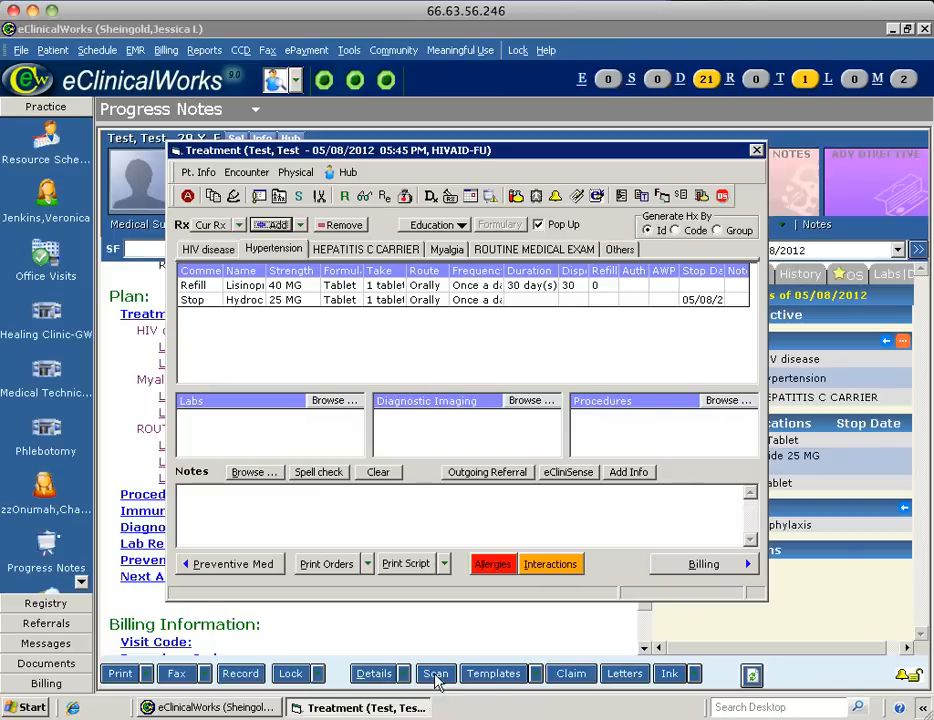
# Set the Myalgia Aspirin order to every 6 hrs frequency with 0 refills.
pyautogui.click(452, 251)
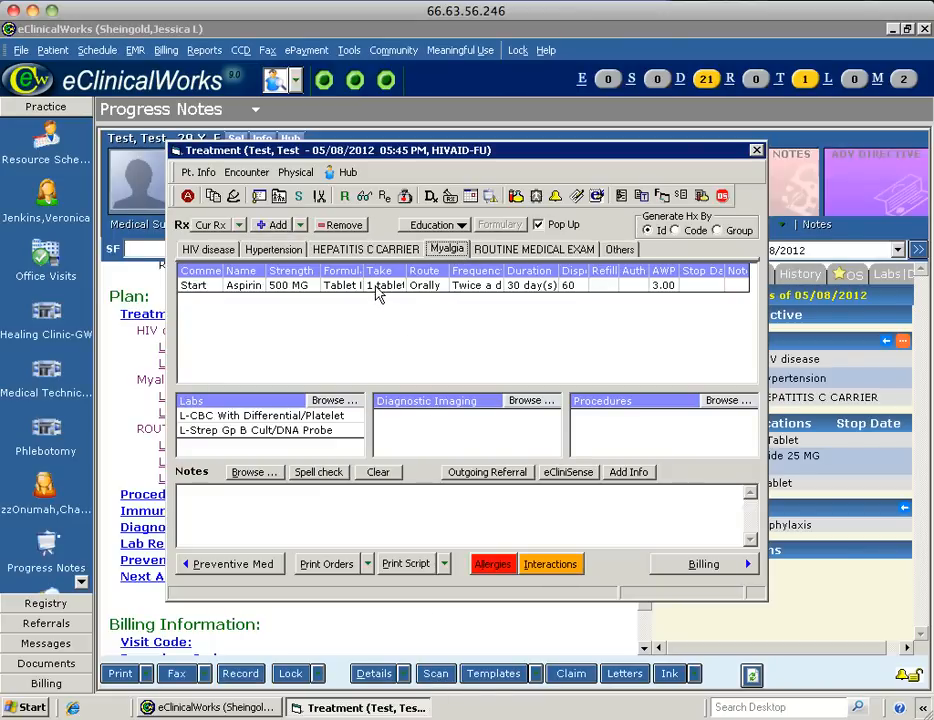
pyautogui.doubleClick(377, 287)
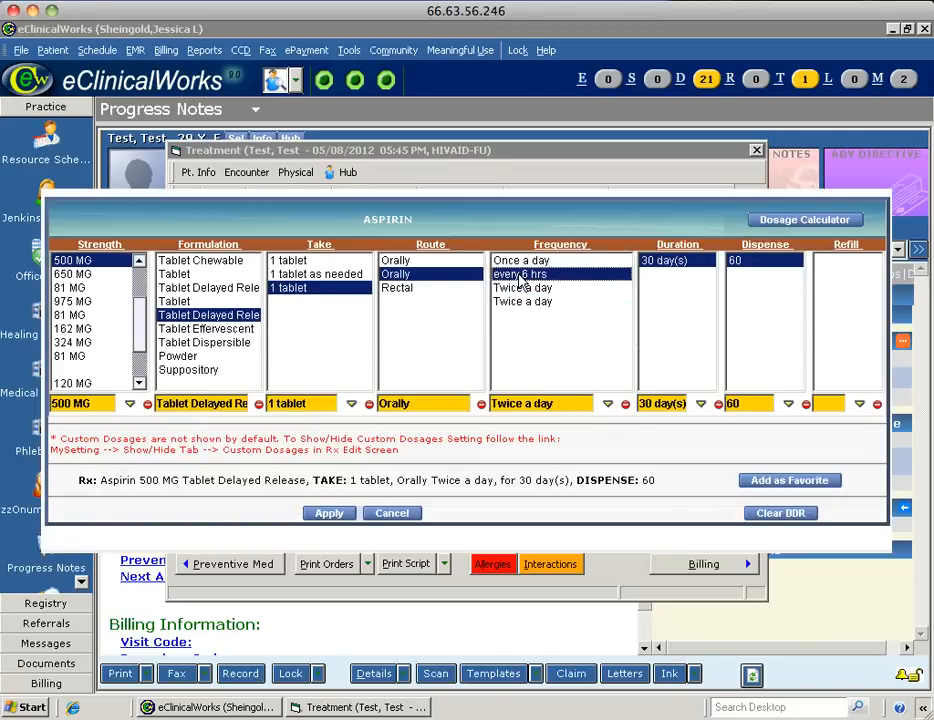
pyautogui.click(519, 277)
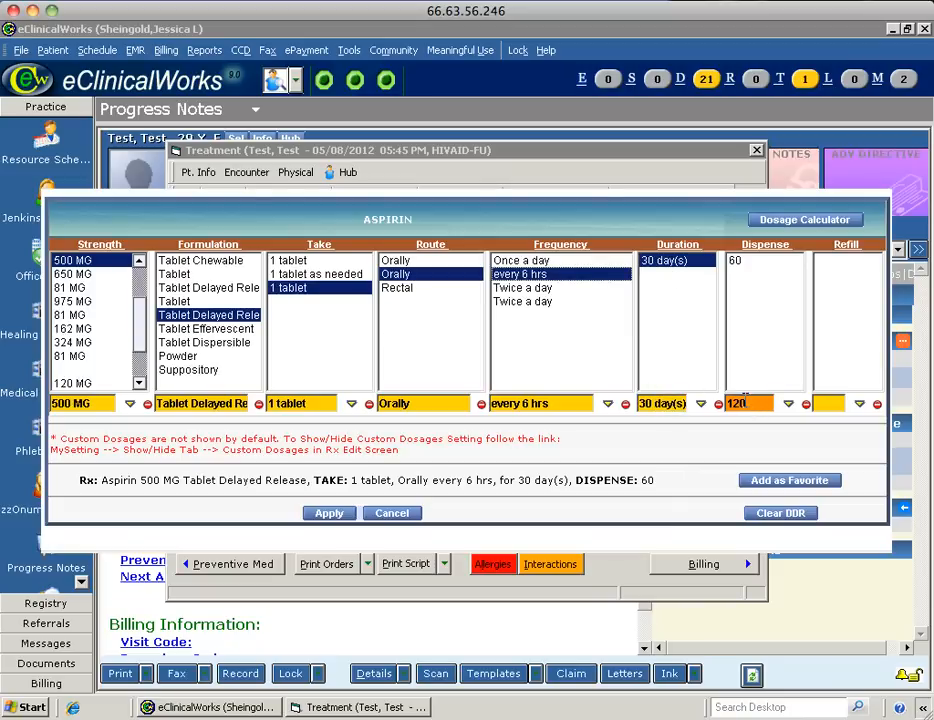
pyautogui.click(814, 403)
pyautogui.write('0')
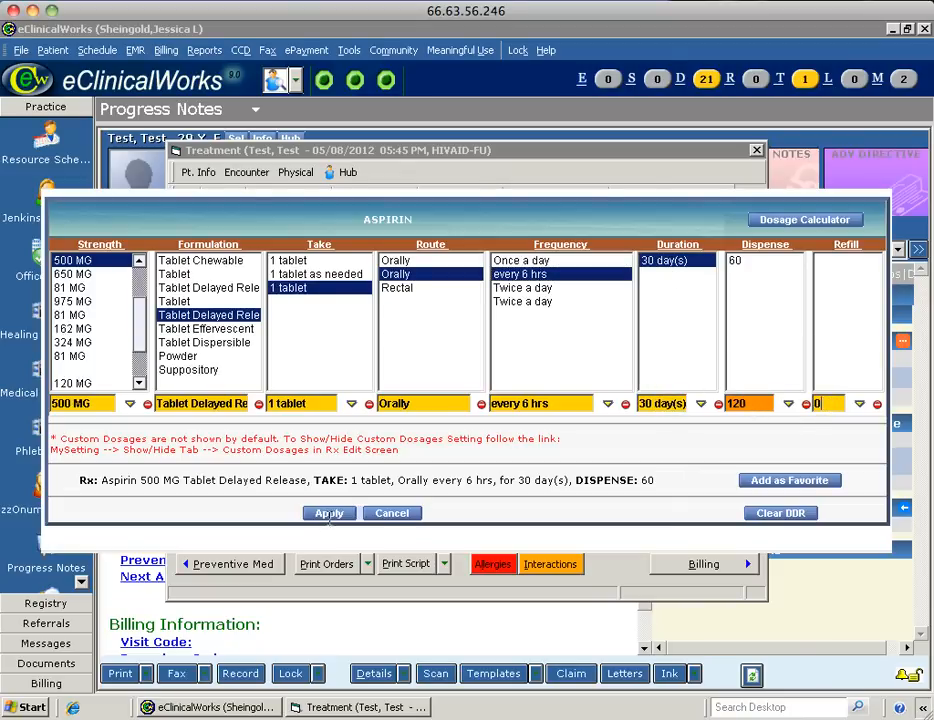
pyautogui.click(329, 513)
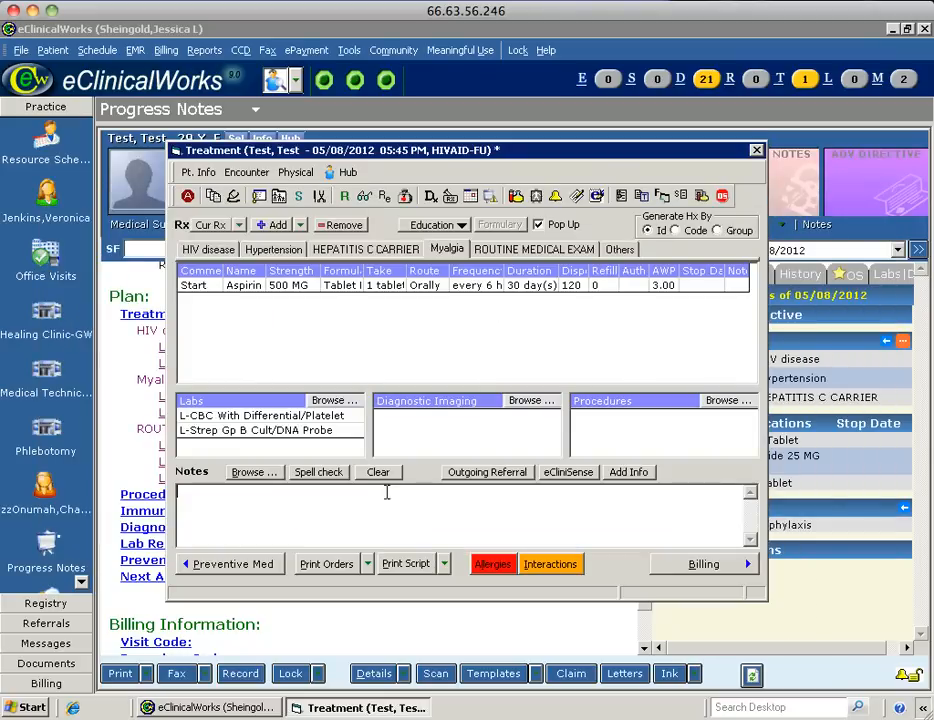
pyautogui.click(262, 251)
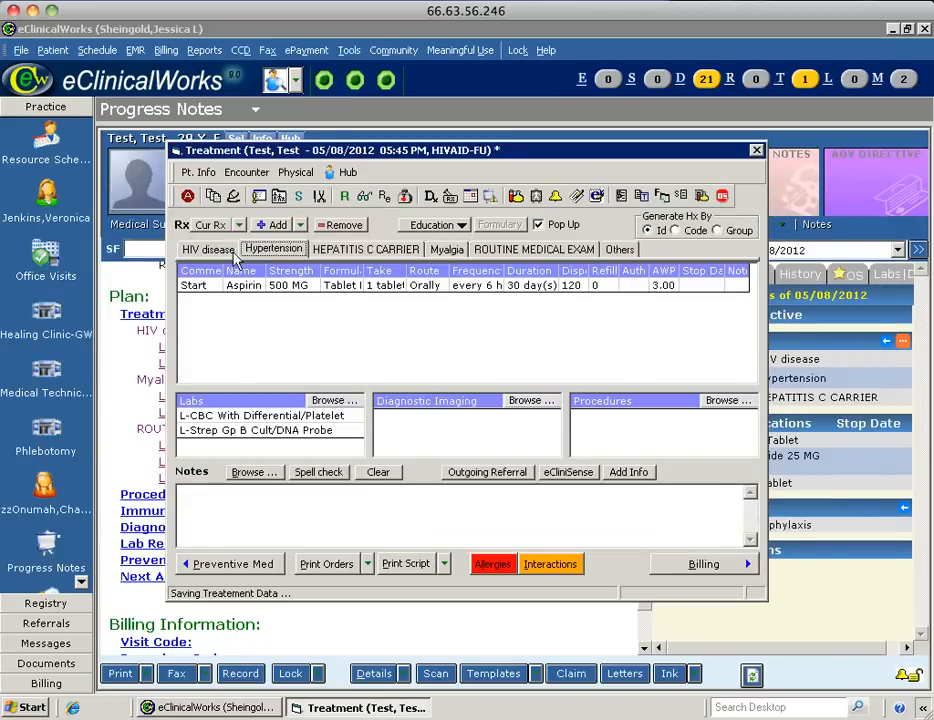
pyautogui.click(208, 250)
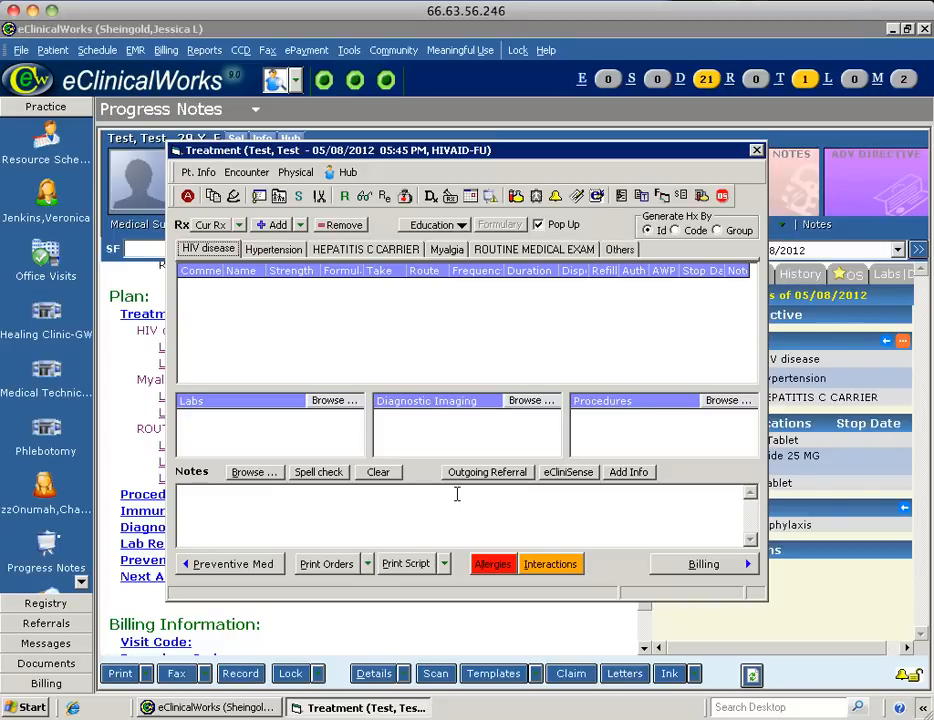
# Preview the Lisinopril and Aspirin prescriptions as a Fax Rx, print them, and close the preview.
pyautogui.click(445, 564)
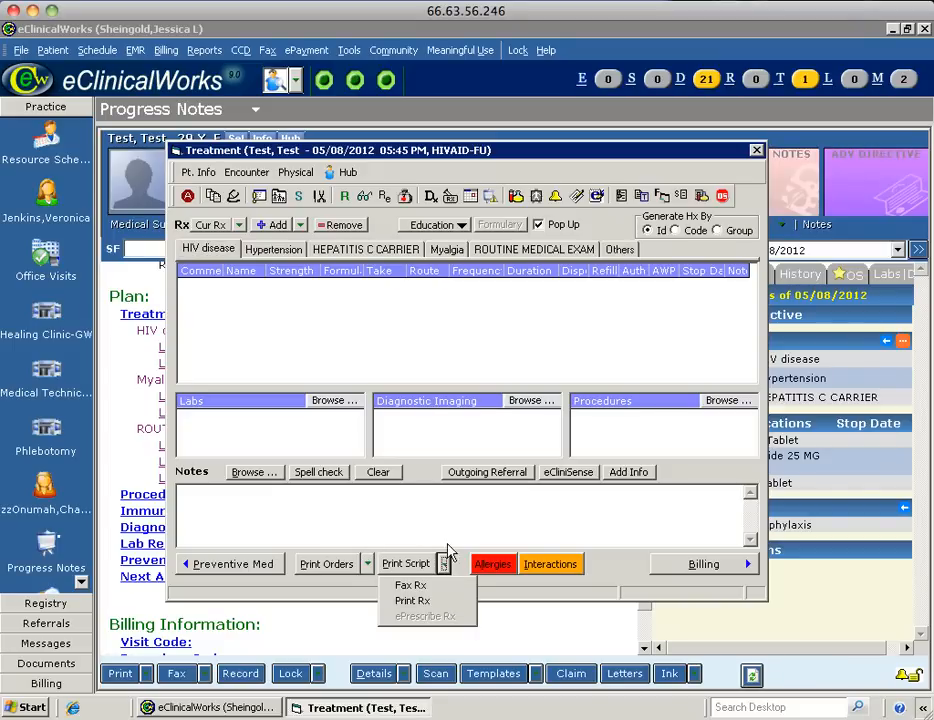
pyautogui.click(416, 586)
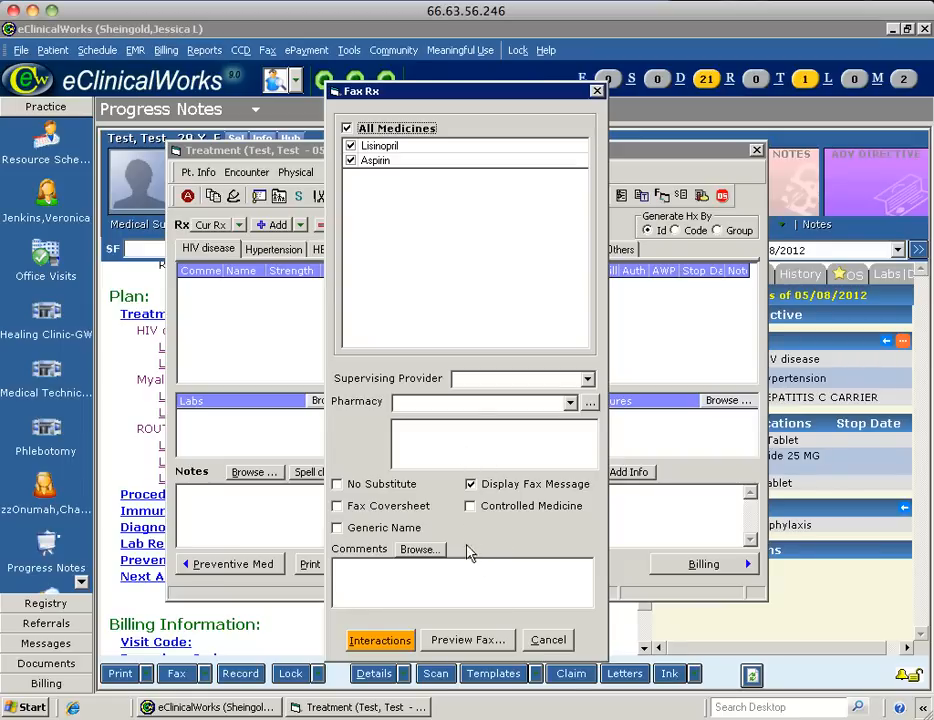
pyautogui.click(461, 641)
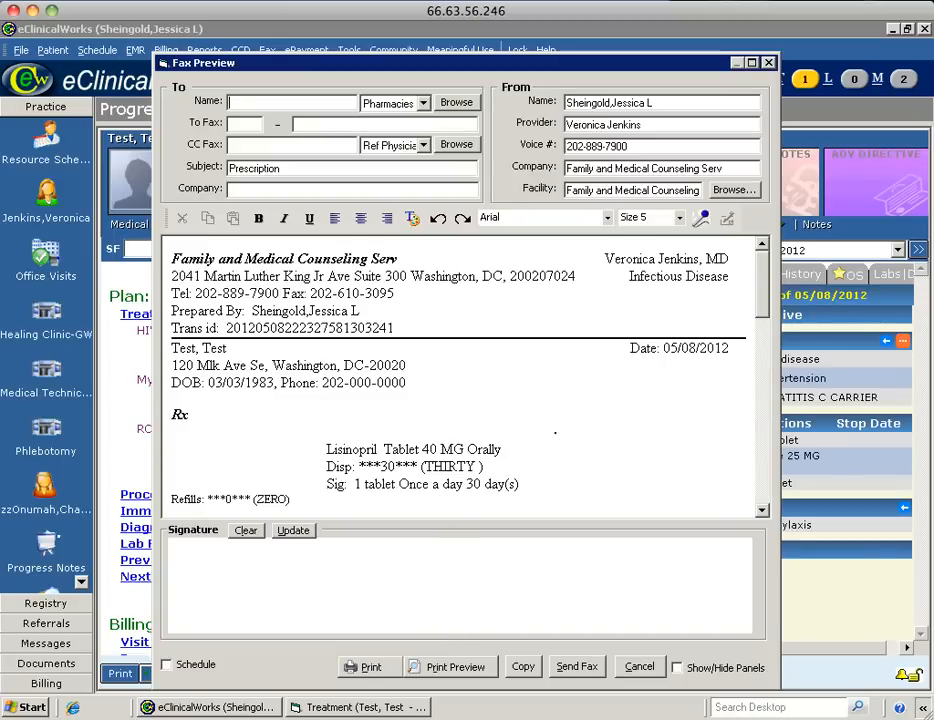
pyautogui.moveTo(770, 290); pyautogui.dragTo(770, 383)
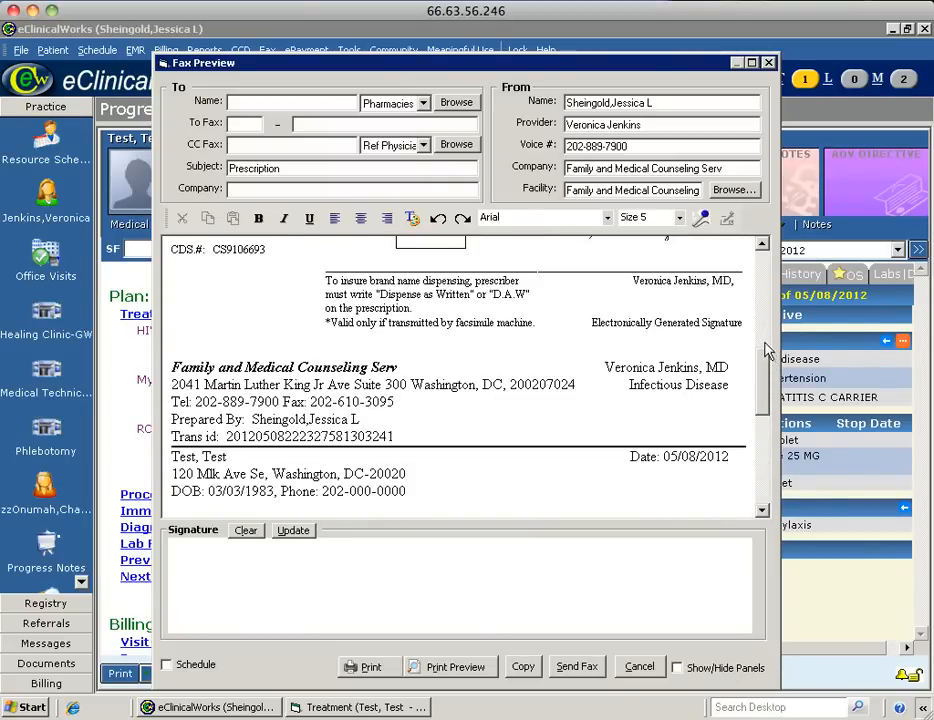
pyautogui.scroll(3, 766, 340)
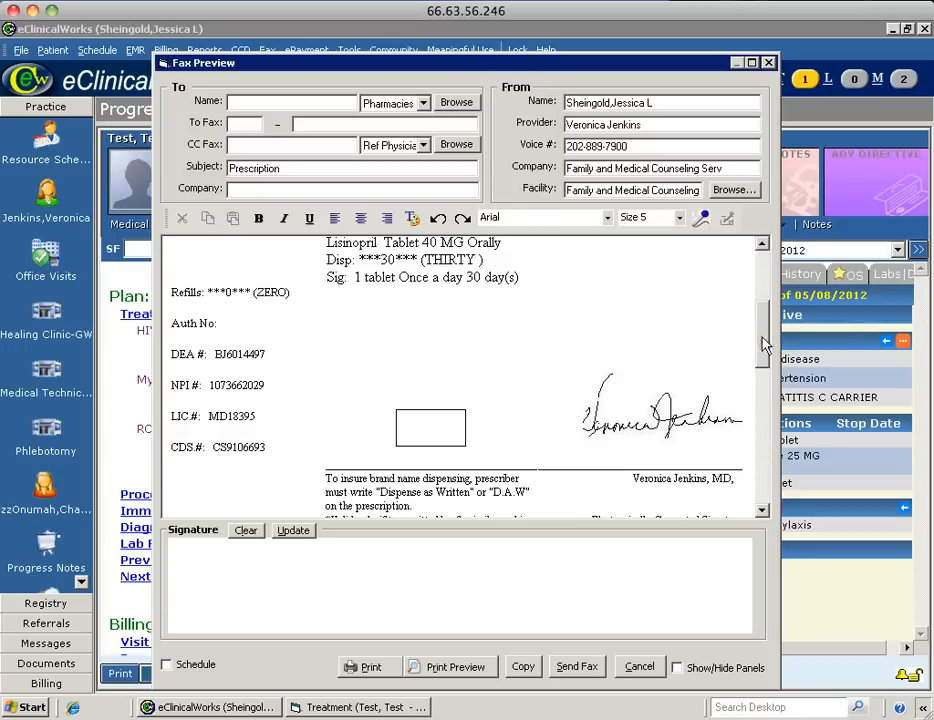
pyautogui.moveTo(763, 346); pyautogui.dragTo(763, 477)
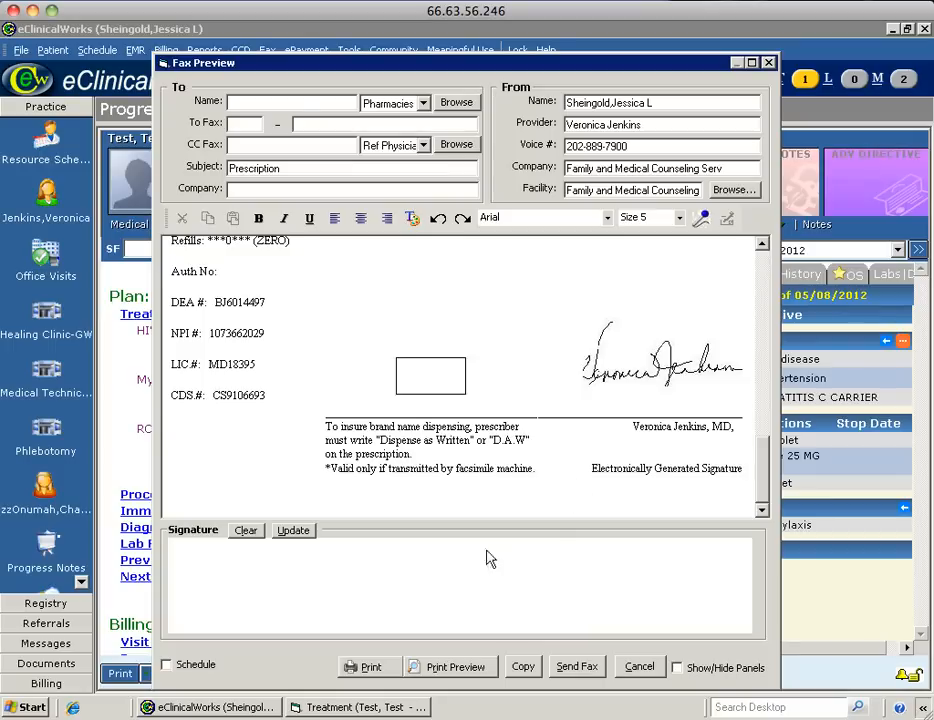
pyautogui.click(364, 669)
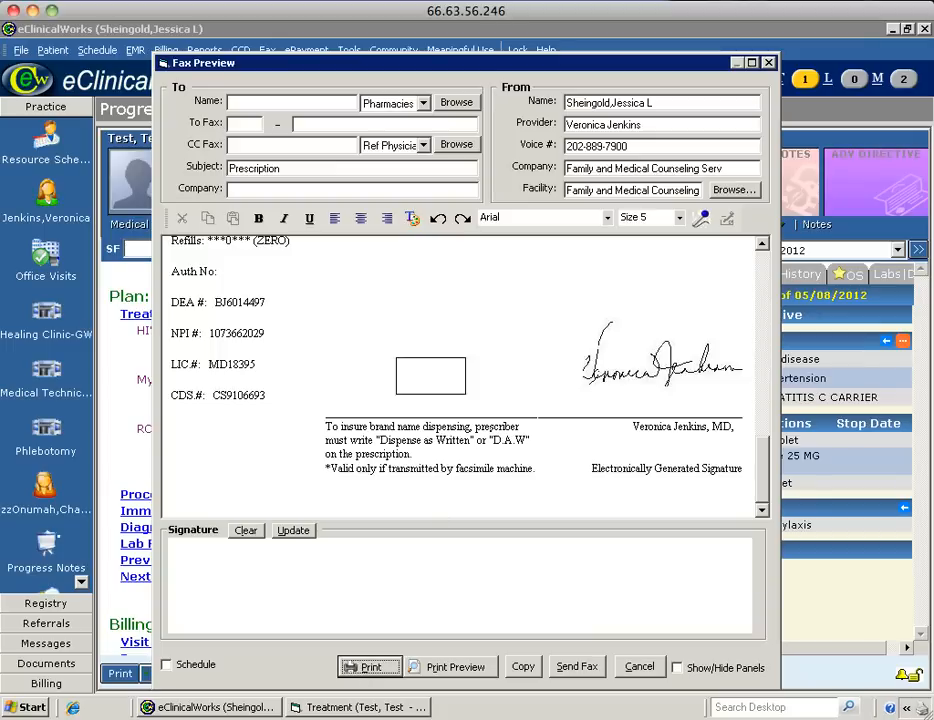
pyautogui.click(769, 64)
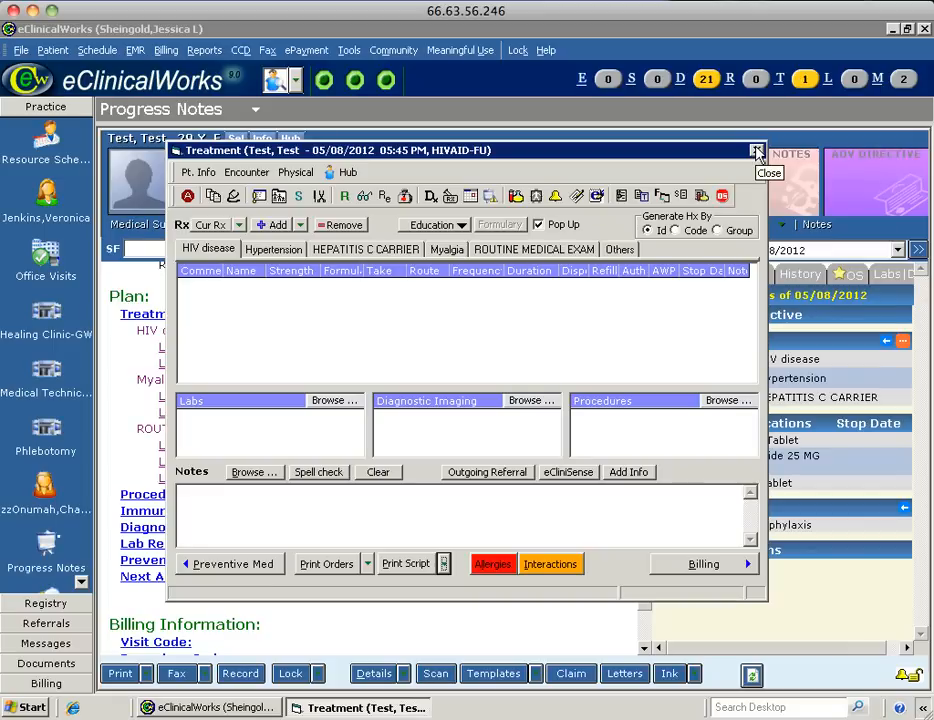
# Close the Treatment window and review the Myalgia Aspirin start in the progress note Plan.
pyautogui.click(757, 152)
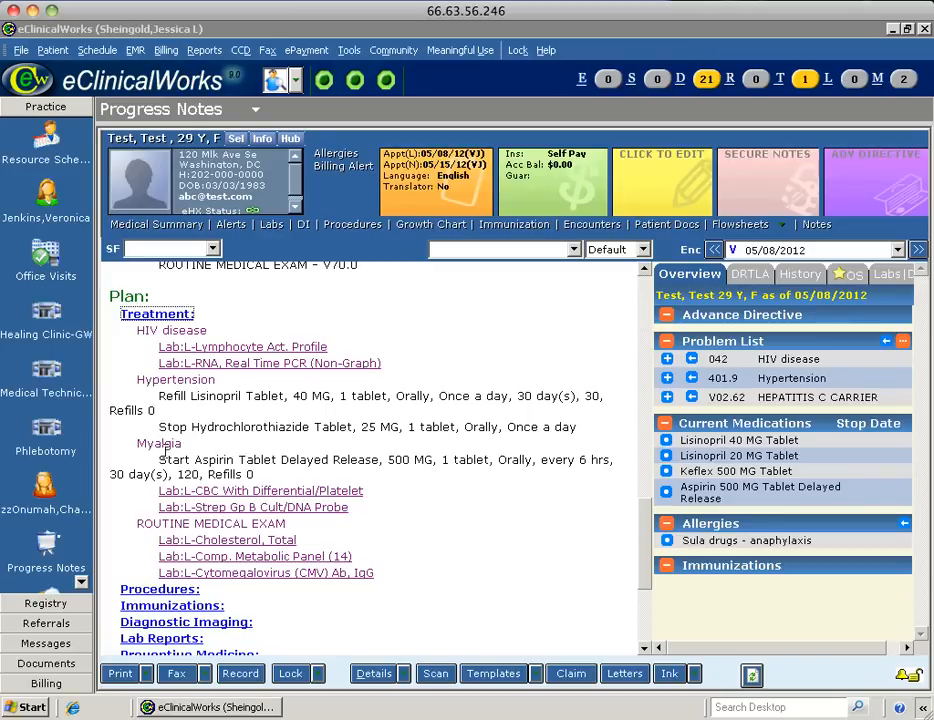
pyautogui.click(139, 445)
pyautogui.doubleClick(178, 444)
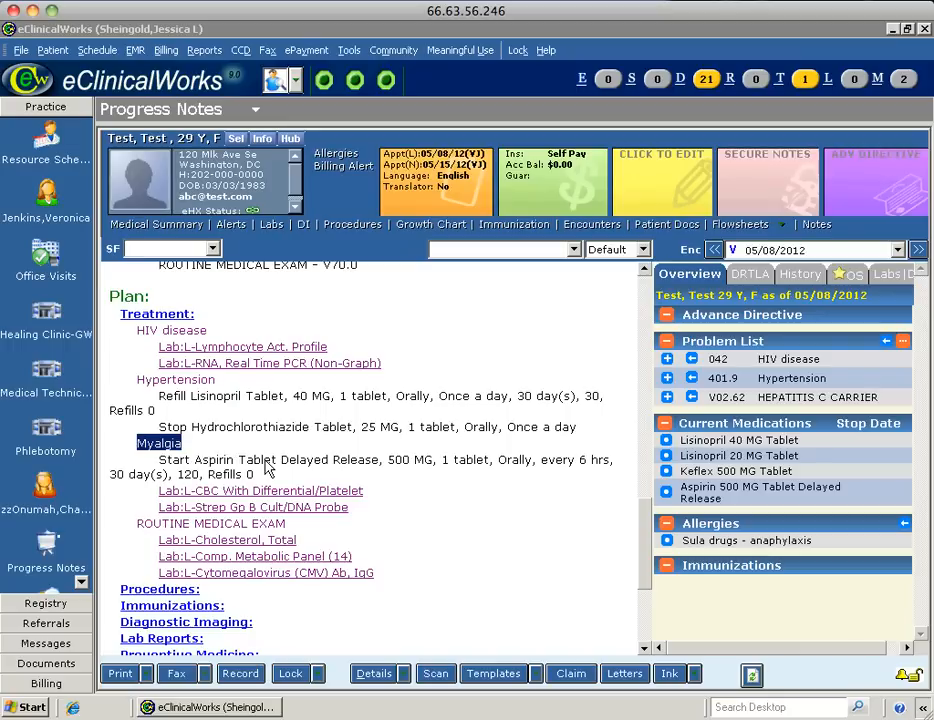
pyautogui.click(170, 474)
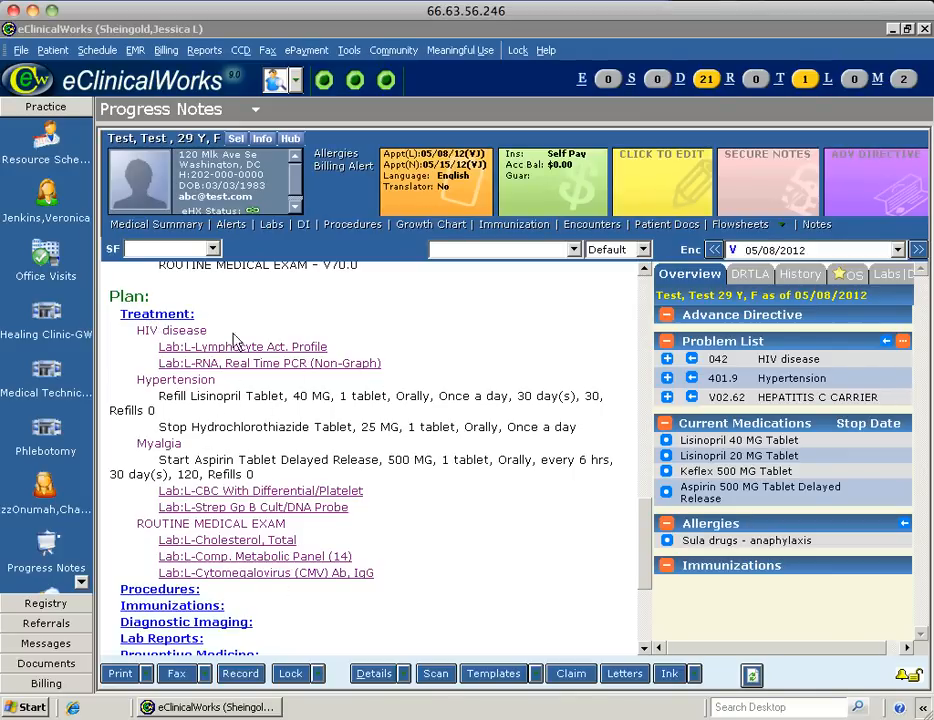
# Write the HIV disease treatment note 'HIV, controlled (CD4, HIV 400) - Continue current medication regimen'.
pyautogui.click(146, 318)
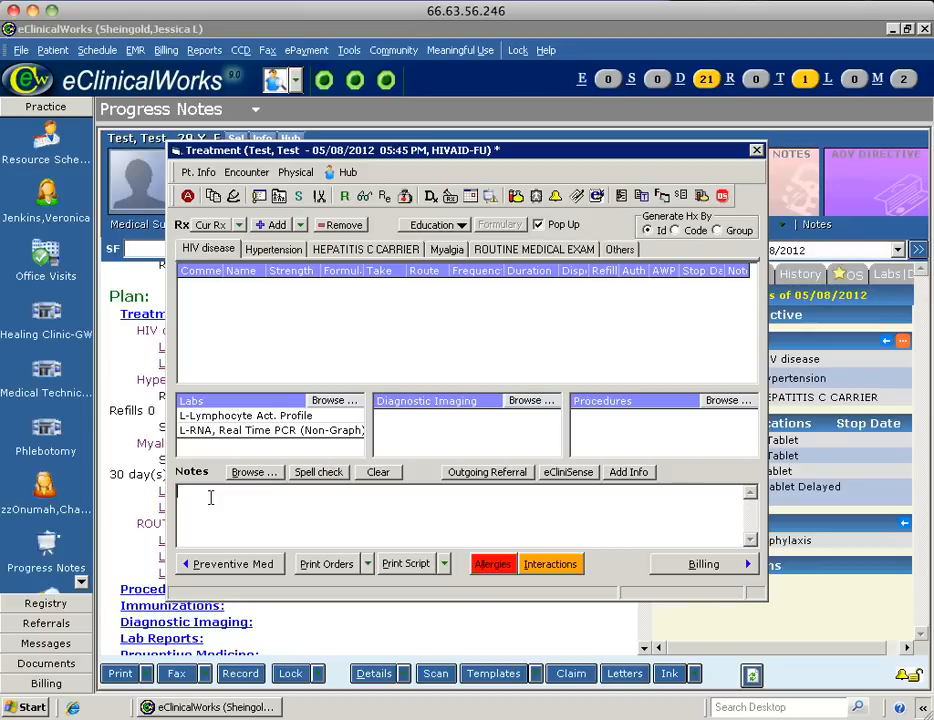
pyautogui.write('HIV, controlled (CD4, HIV')
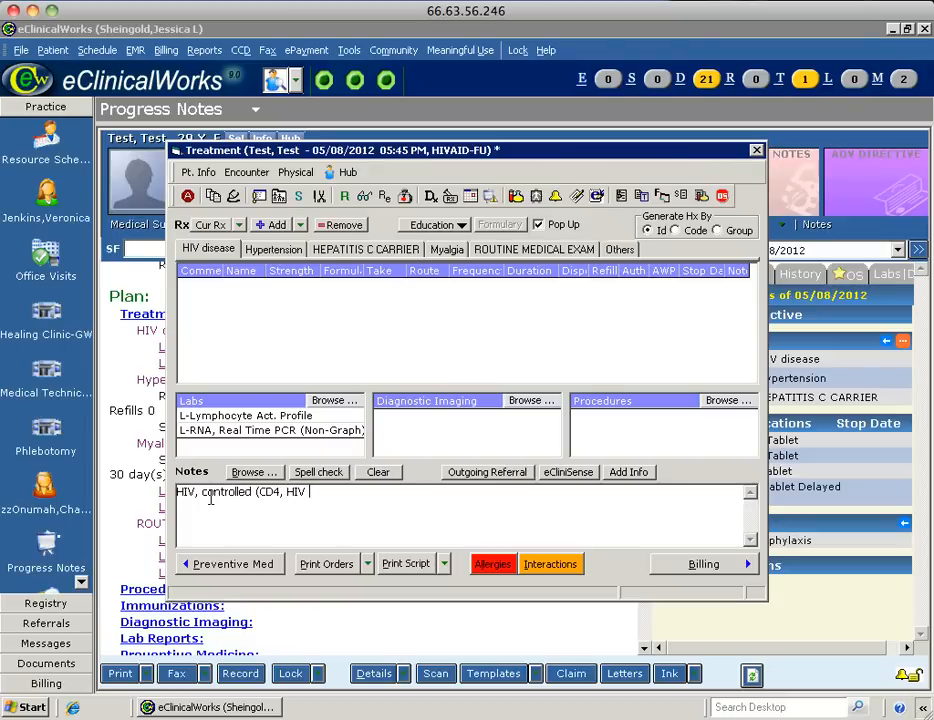
pyautogui.write(' 400)')
pyautogui.press('Return')
pyautogui.write('- Continue current medica')
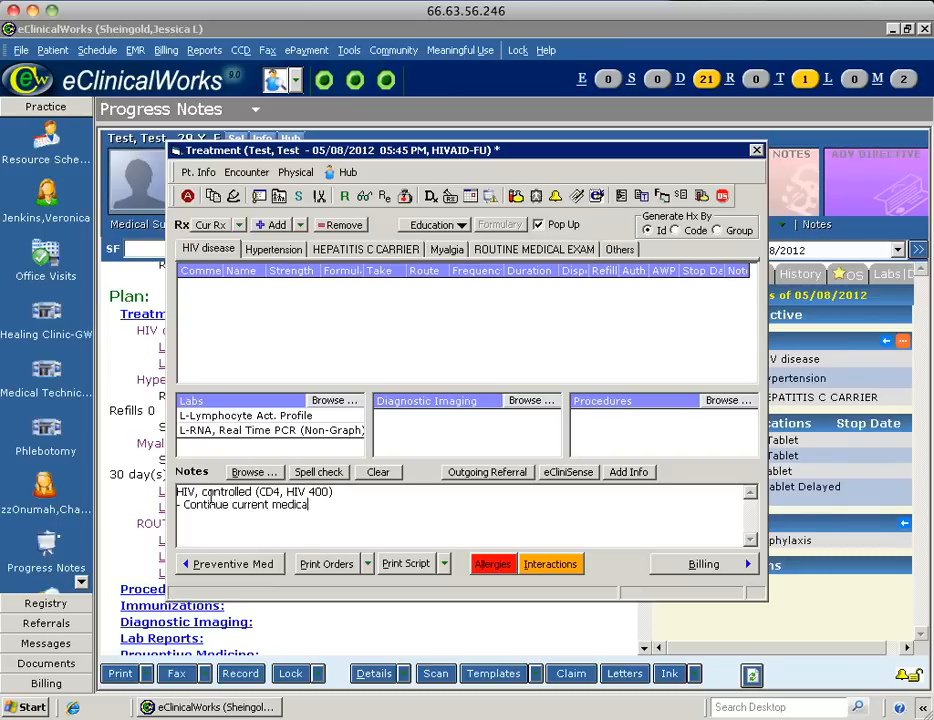
pyautogui.write('tion regimen')
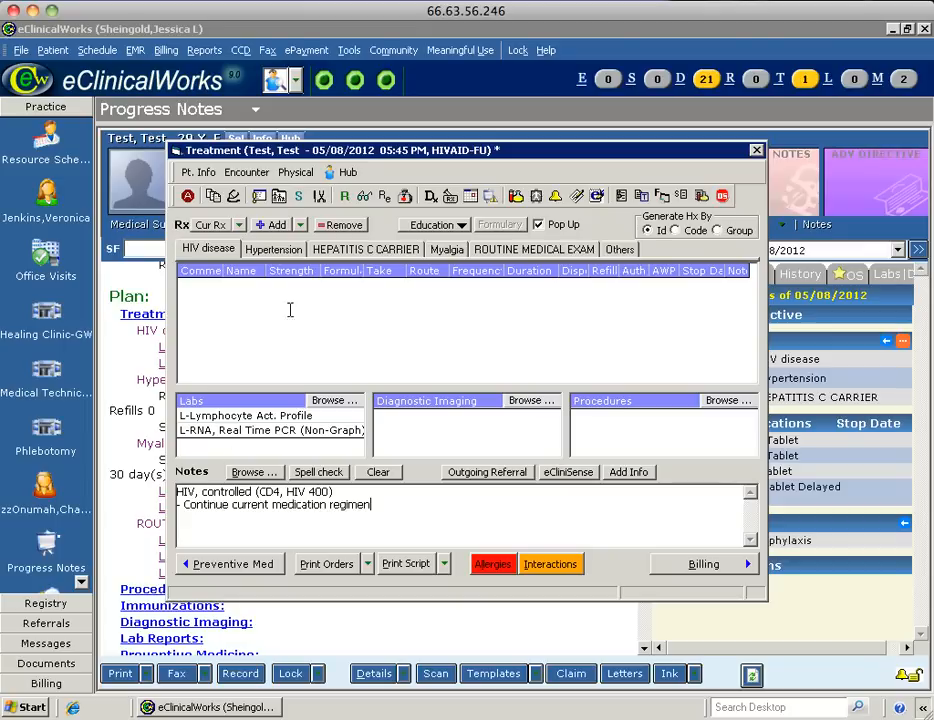
pyautogui.click(274, 250)
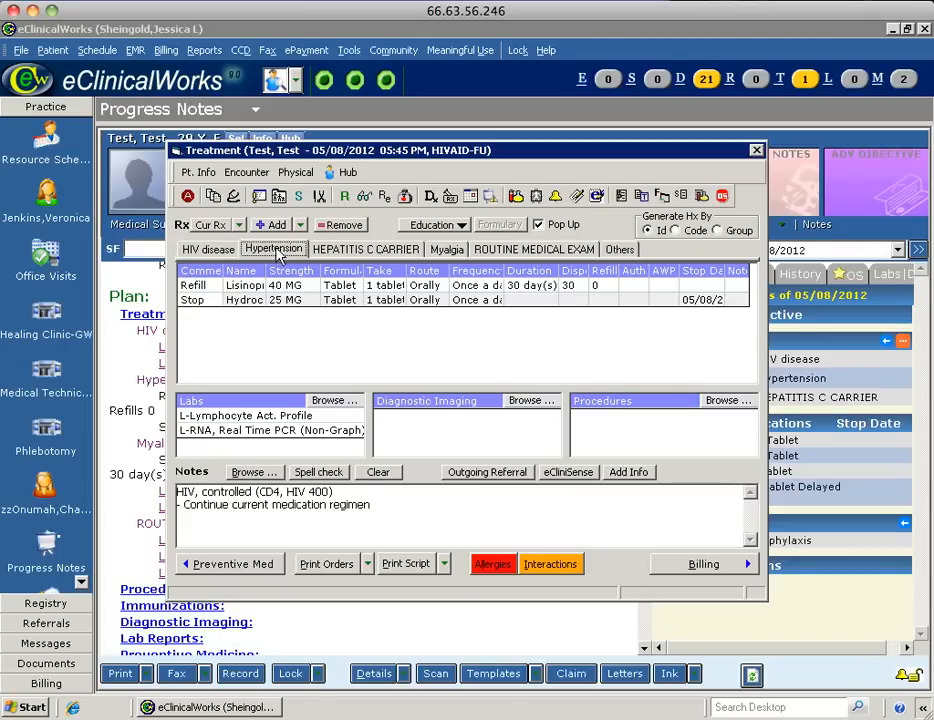
# Type the Hypertension note: 'HTN, controlled, BP 120/80', stop HCTZ, increase lisinopril to 40mg QD, continue diet and exercise.
pyautogui.click(250, 494)
pyautogui.write('HTN, c')
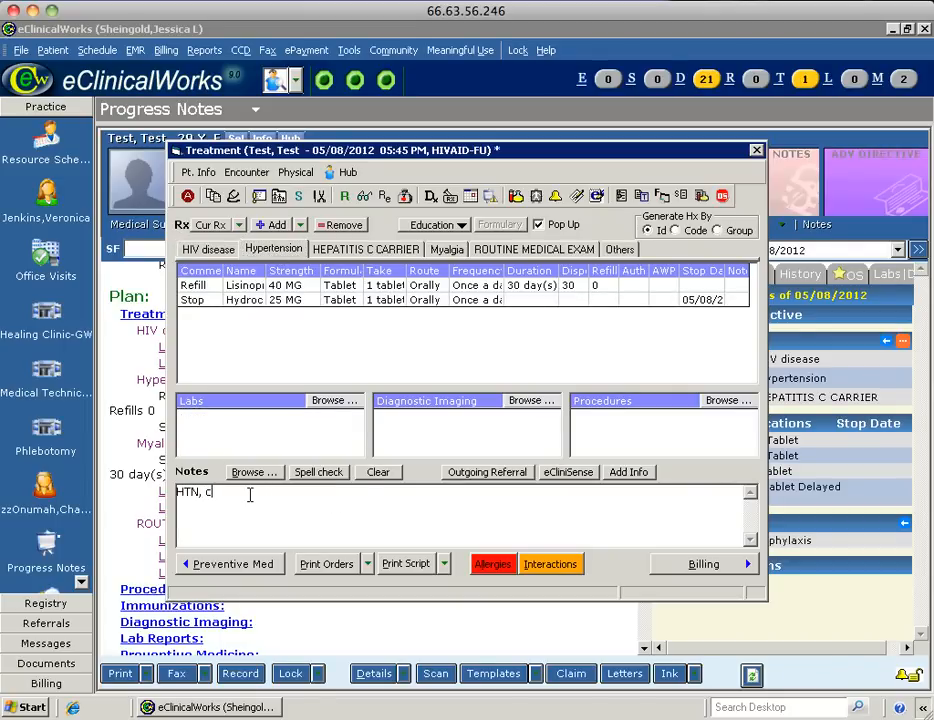
pyautogui.write('ontrolled, BP 120/80')
pyautogui.press('Return')
pyautogui.write('- Stop HC')
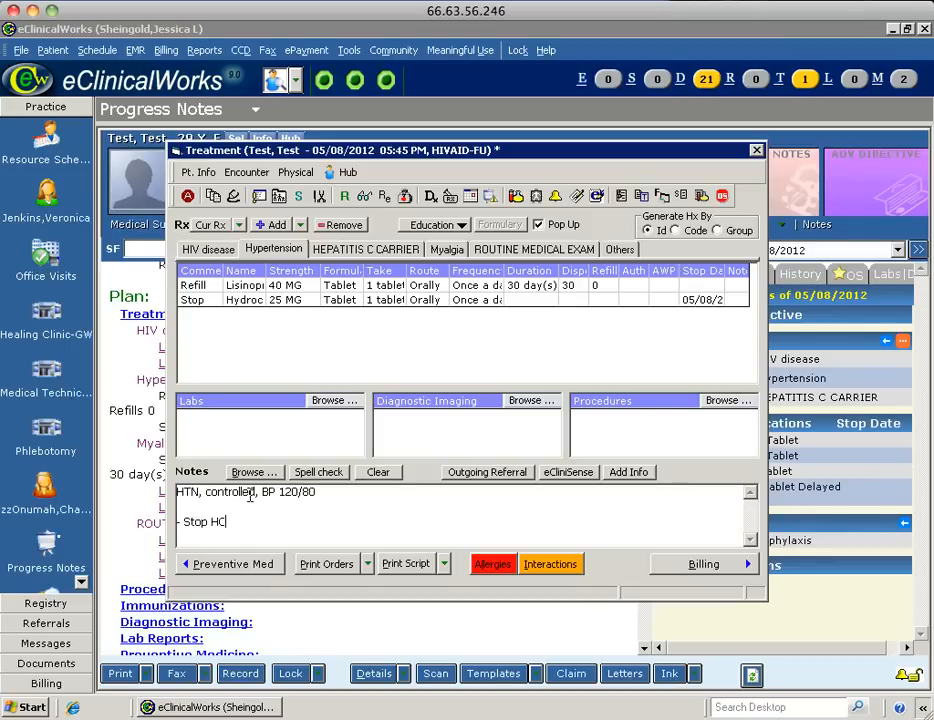
pyautogui.write('TZ')
pyautogui.press('Return')
pyautogui.press('Return')
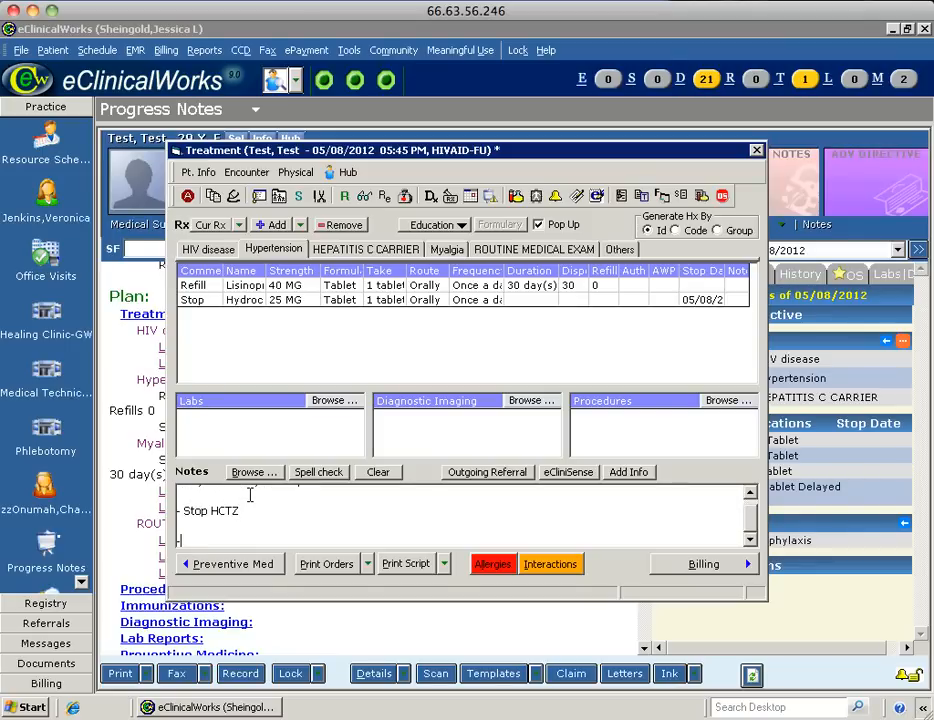
pyautogui.write('- Increase lisinopril t')
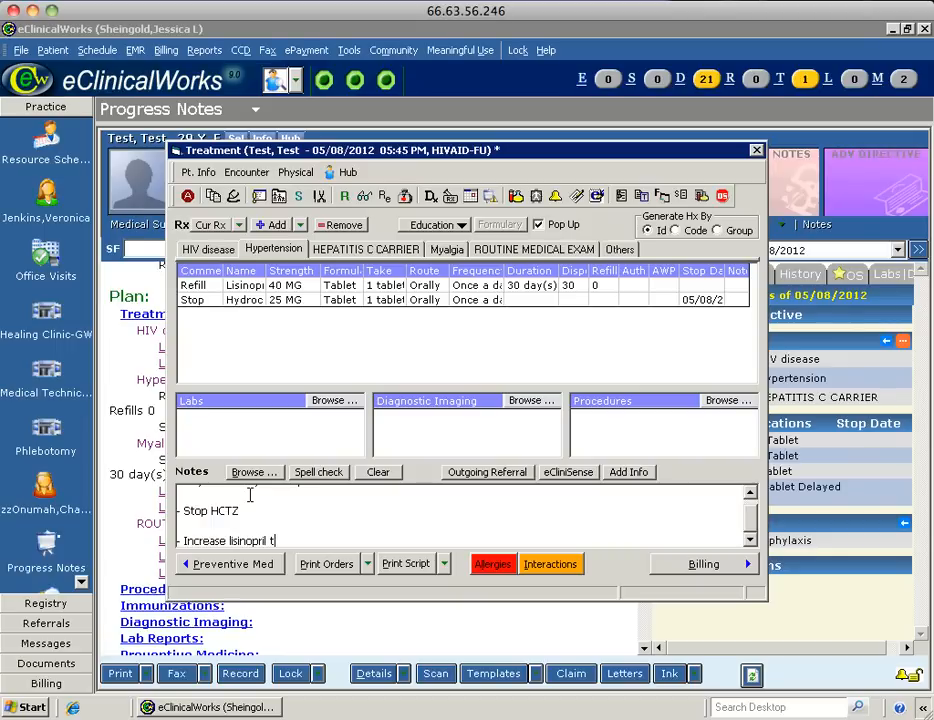
pyautogui.write('o 40mg QD')
pyautogui.press('Return')
pyautogui.write('Co')
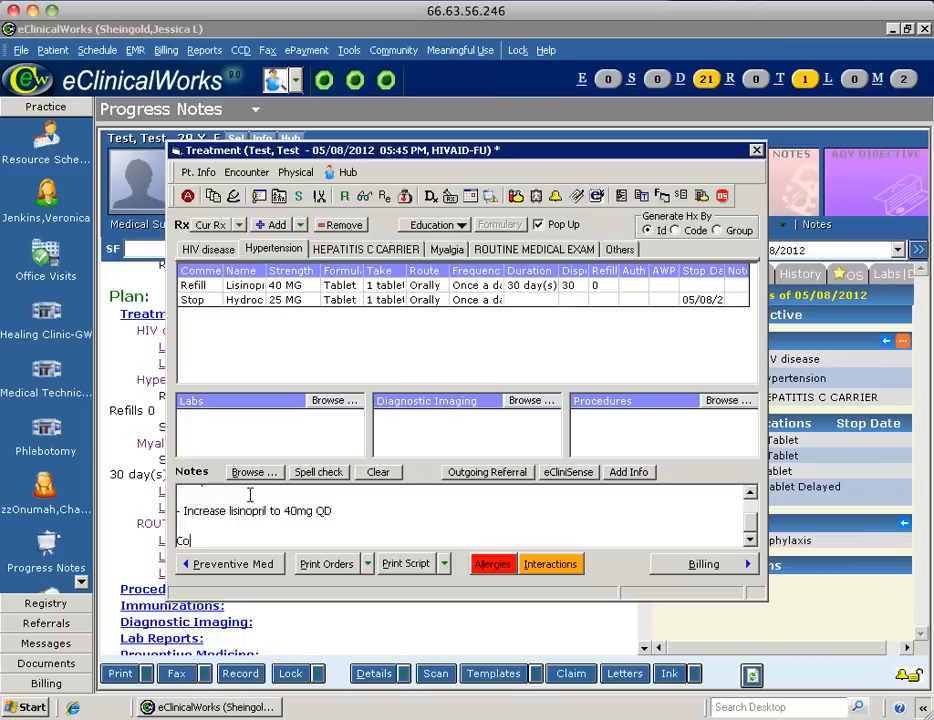
pyautogui.write('ntinue diet and e')
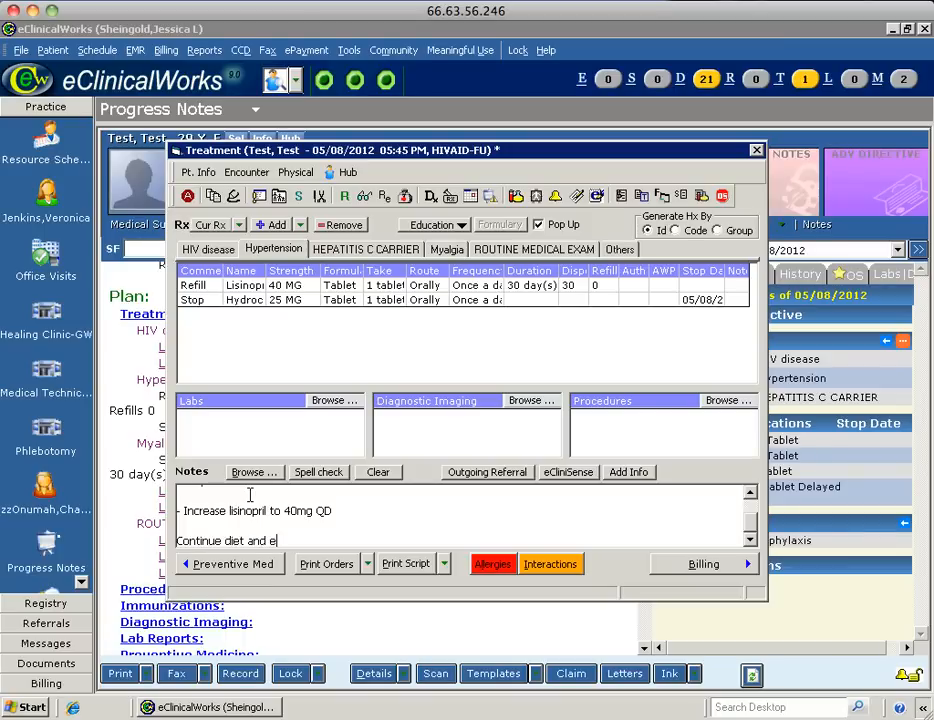
pyautogui.write('xercise')
pyautogui.click(366, 249)
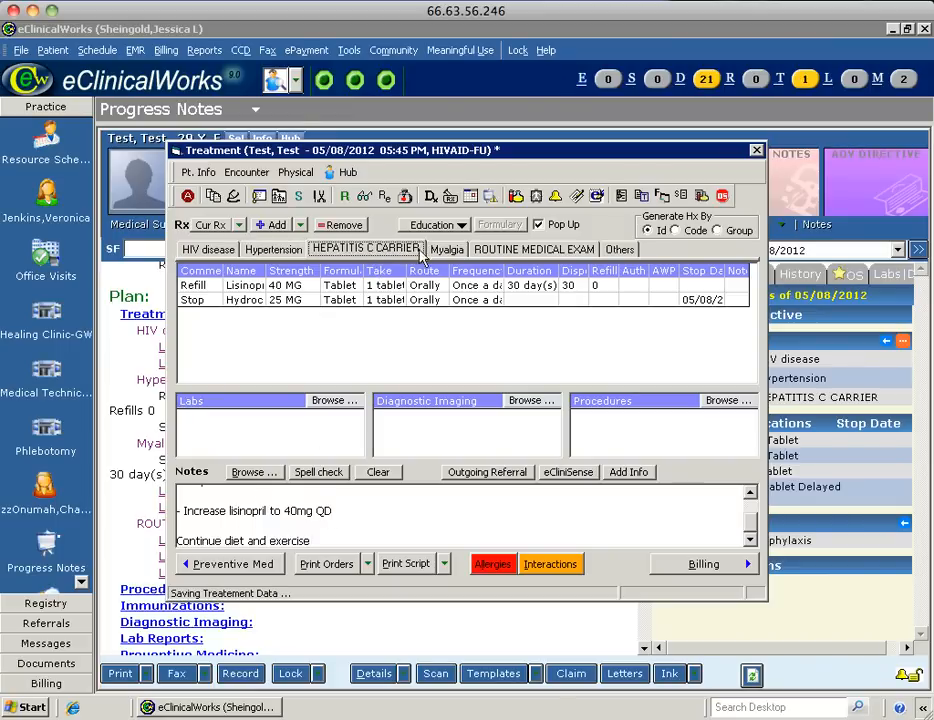
# Review the Myalgia and ROUTINE MEDICAL EXAM treatment entries, then close the Treatment window.
pyautogui.click(447, 250)
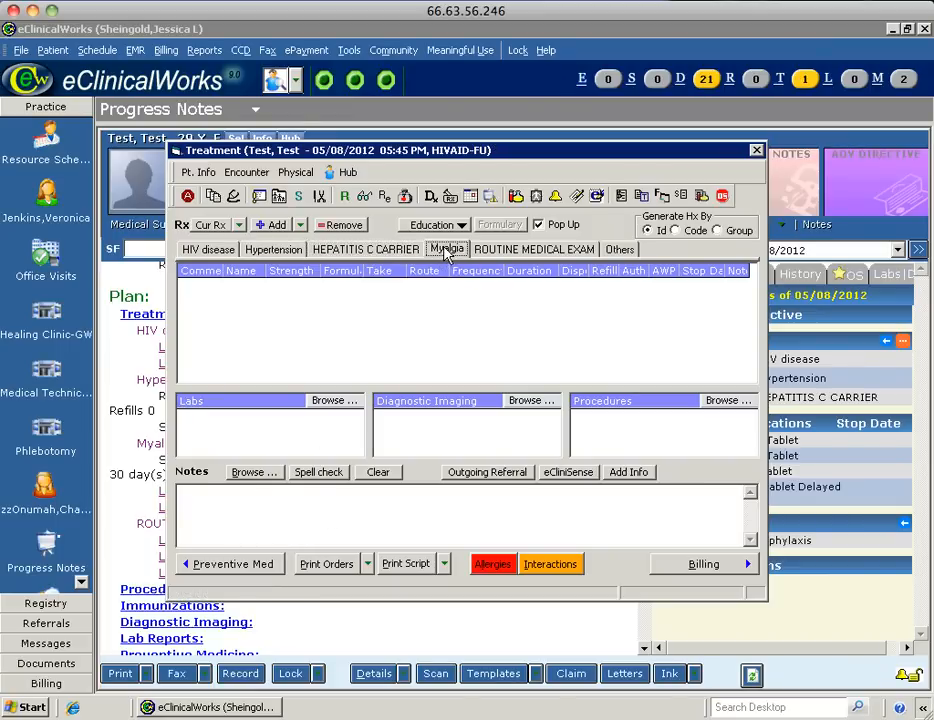
pyautogui.click(533, 250)
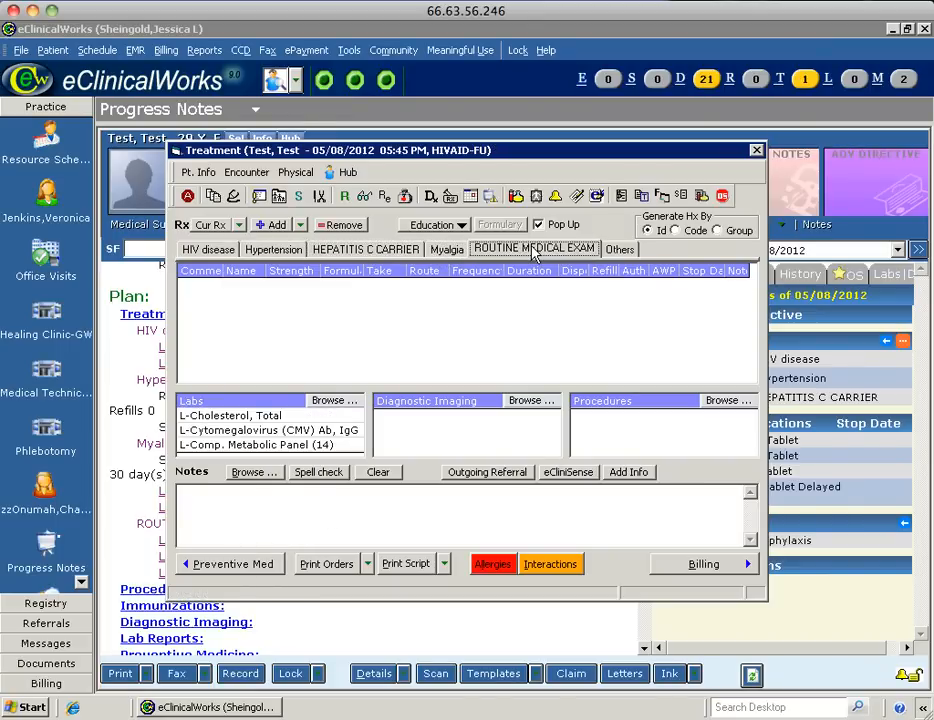
pyautogui.click(756, 151)
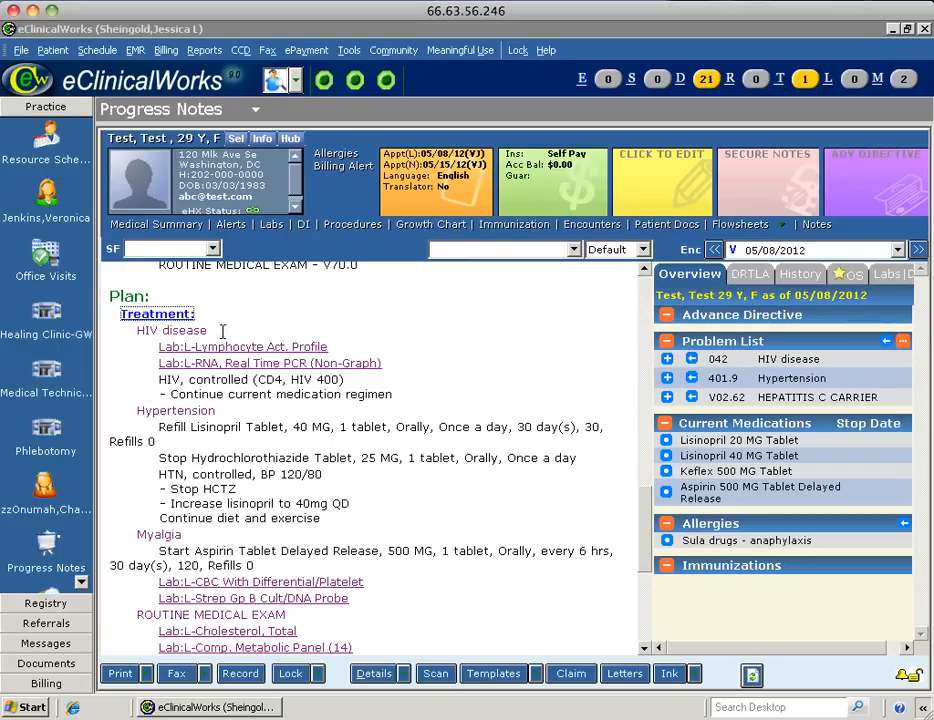
# Check the hypertension notes, from HTN through diet and exercise, in the progress note Plan.
pyautogui.doubleClick(166, 474)
pyautogui.moveTo(240, 474); pyautogui.dragTo(349, 519)
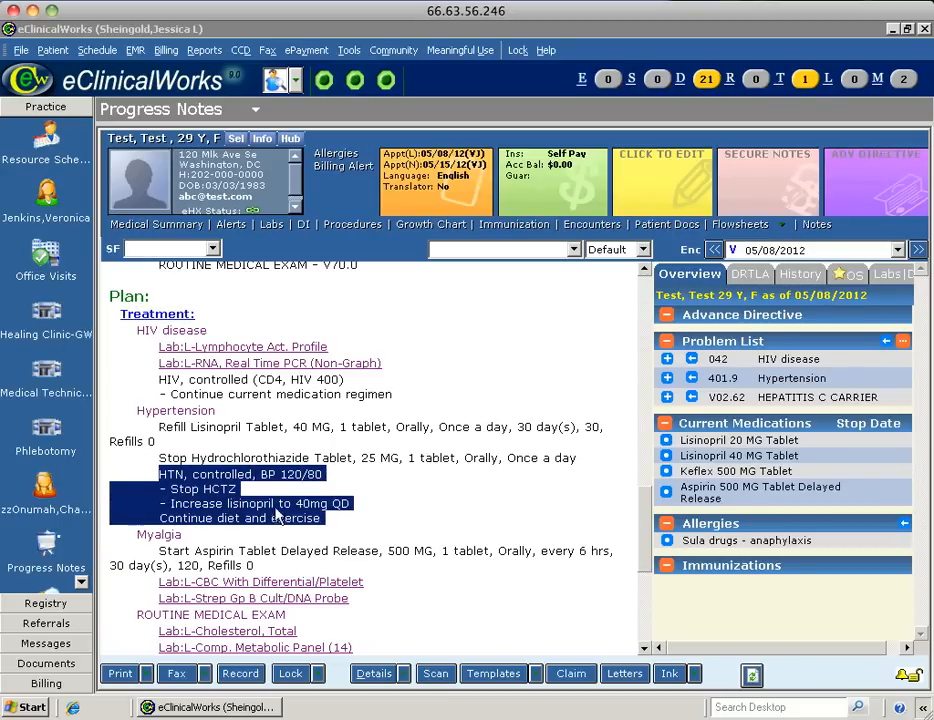
pyautogui.click(280, 505)
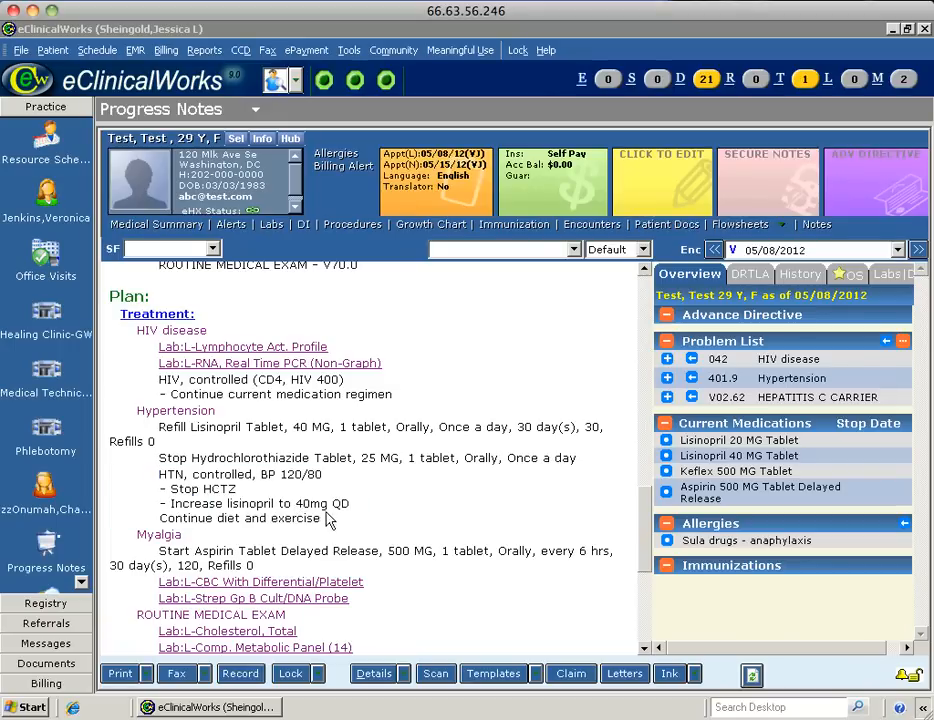
pyautogui.moveTo(320, 519); pyautogui.dragTo(148, 475)
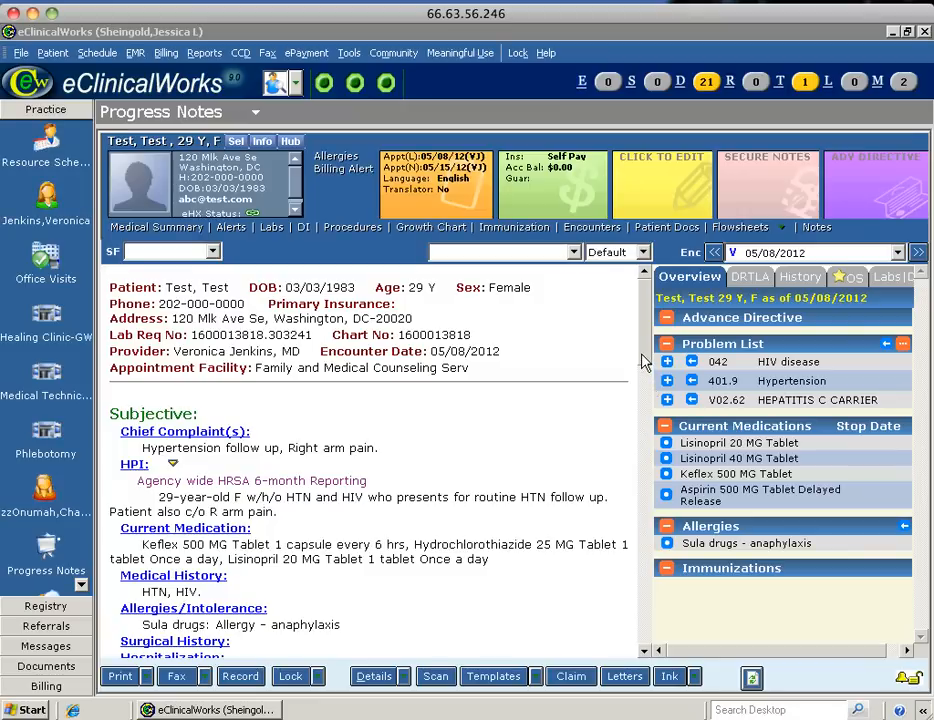
# Add a new HPI line naming both students as MSIV and MS1, and copy that line.
pyautogui.scroll(-3, 644, 362)
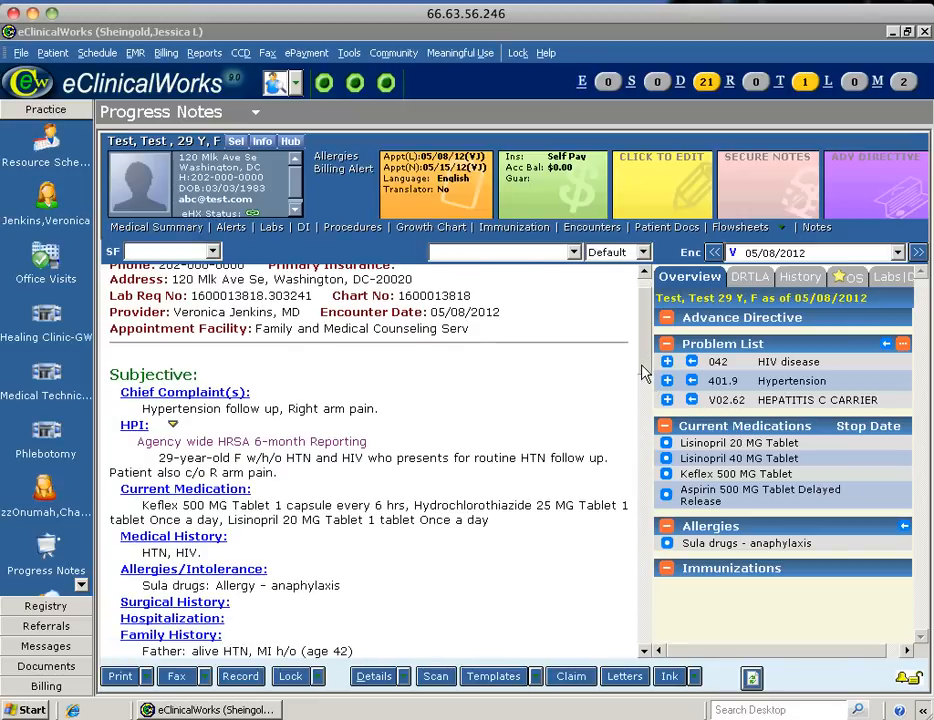
pyautogui.click(134, 418)
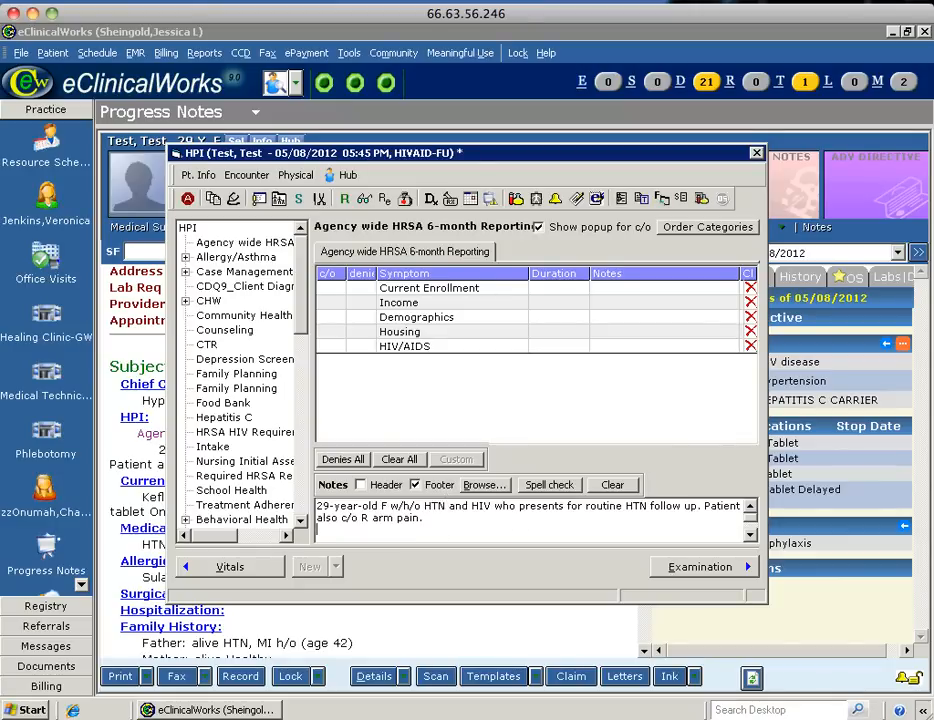
pyautogui.press('Return')
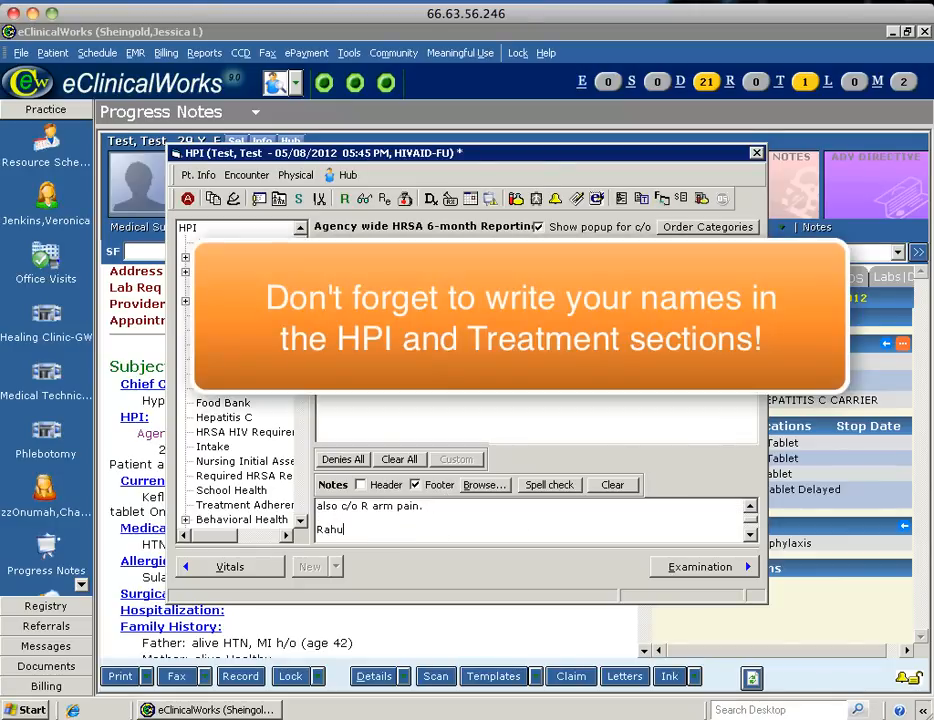
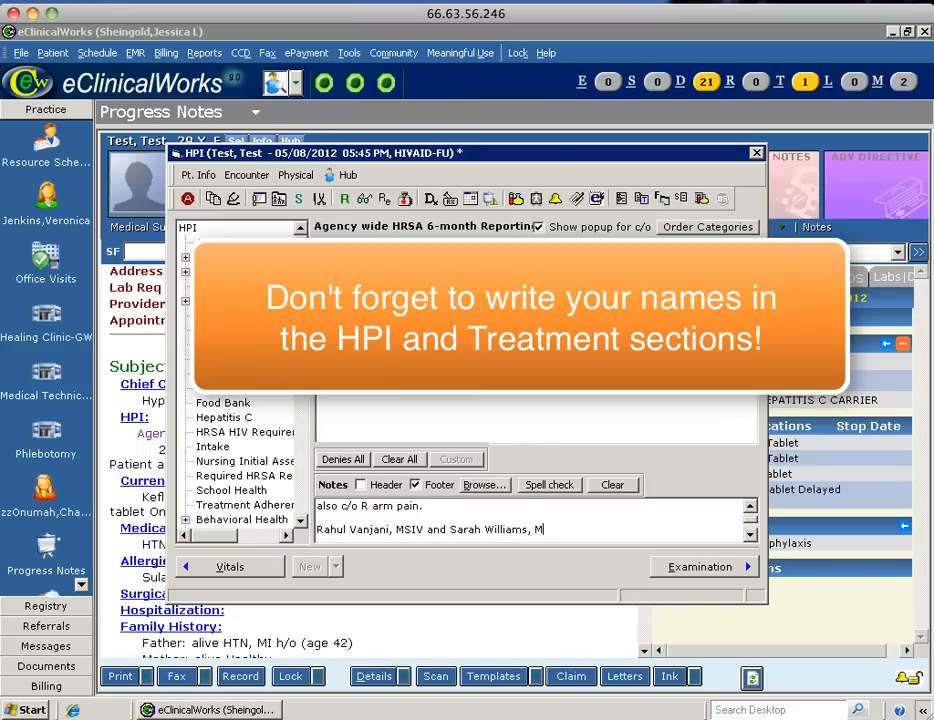
pyautogui.write('S1')
pyautogui.moveTo(586, 531); pyautogui.dragTo(314, 541)
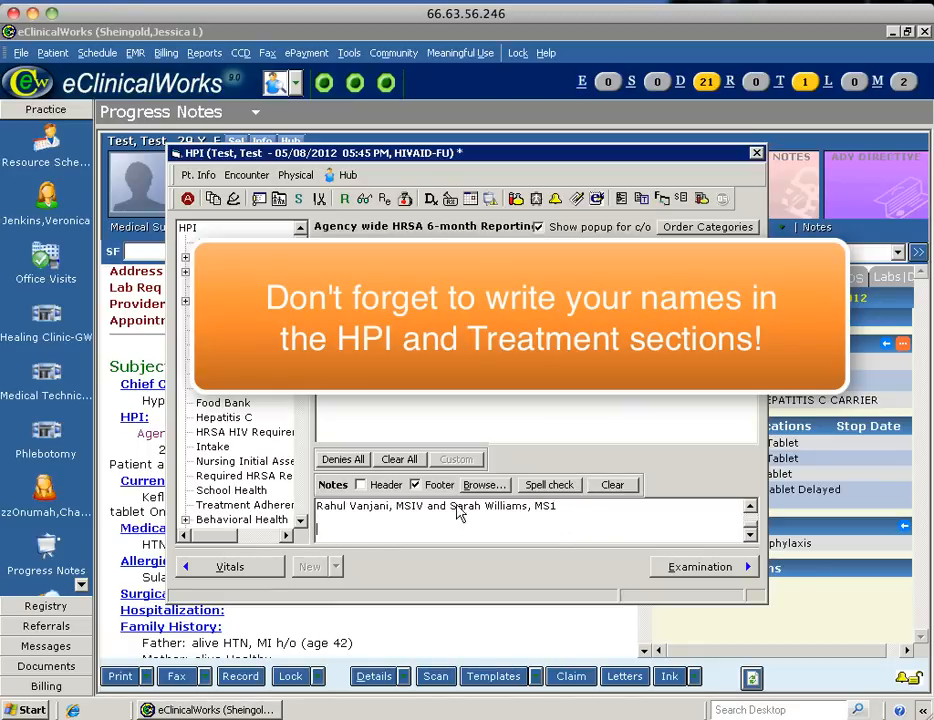
pyautogui.moveTo(557, 506); pyautogui.dragTo(316, 508)
pyautogui.hotkey('ctrl', 'c')
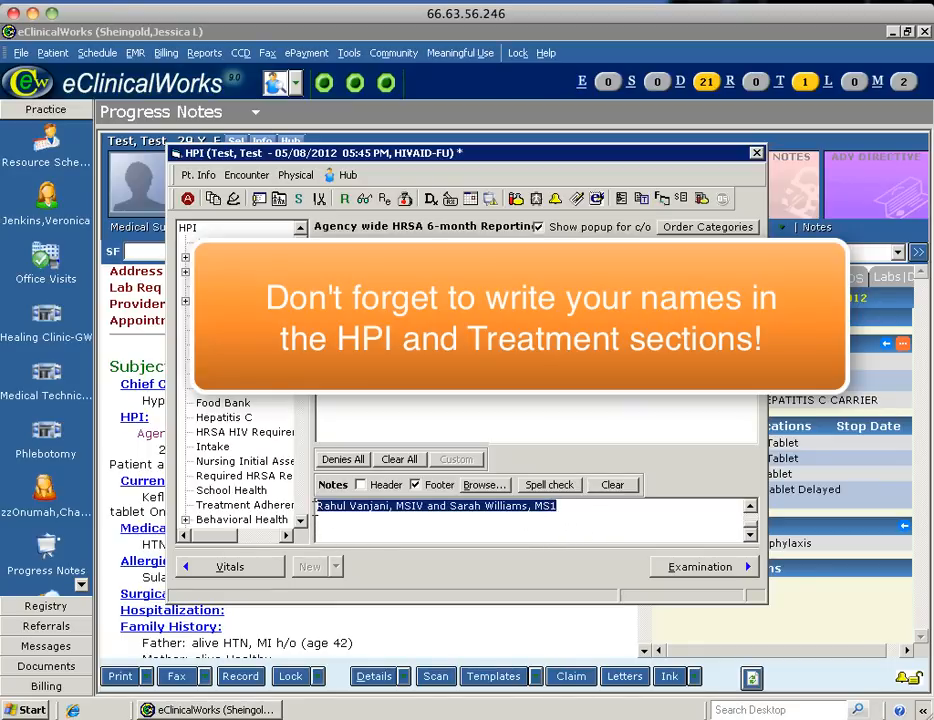
pyautogui.click(757, 154)
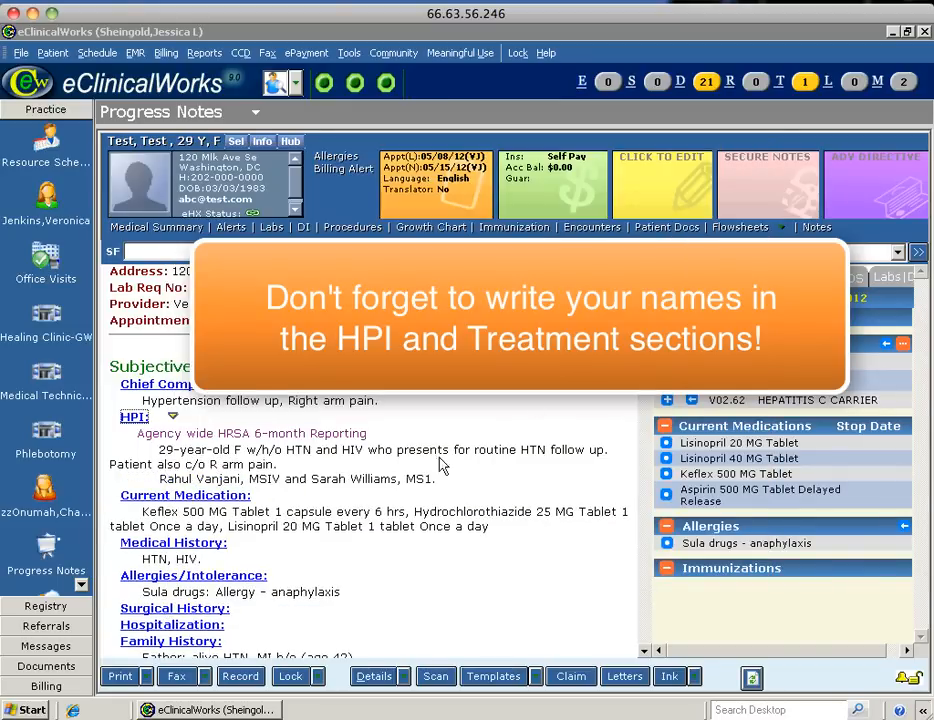
# Paste the copied students' names line into the Treatment notes under Others.
pyautogui.moveTo(645, 365); pyautogui.dragTo(655, 554)
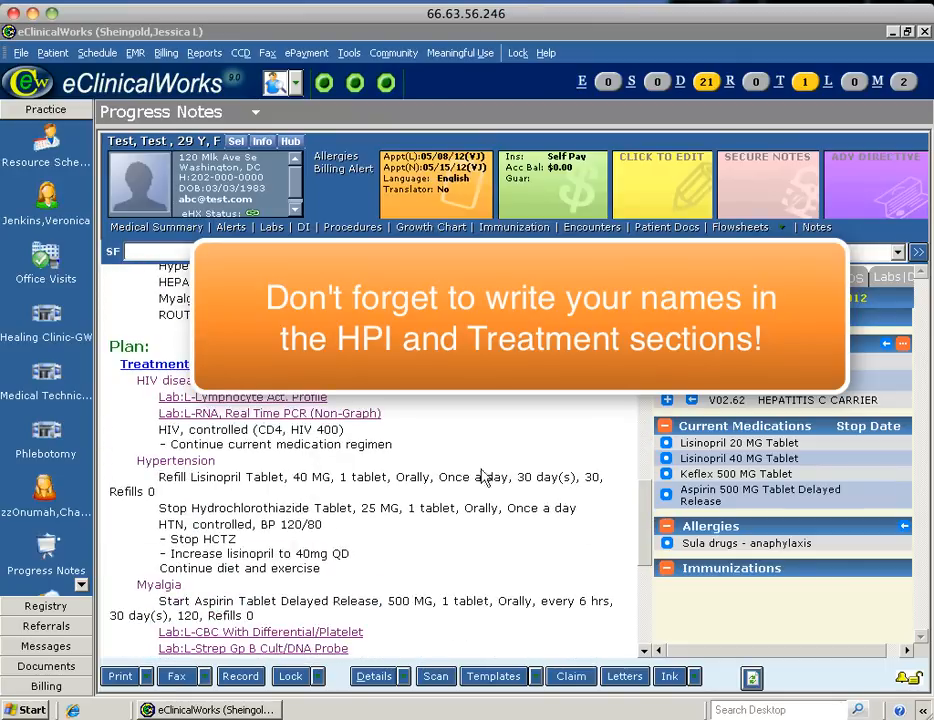
pyautogui.click(160, 367)
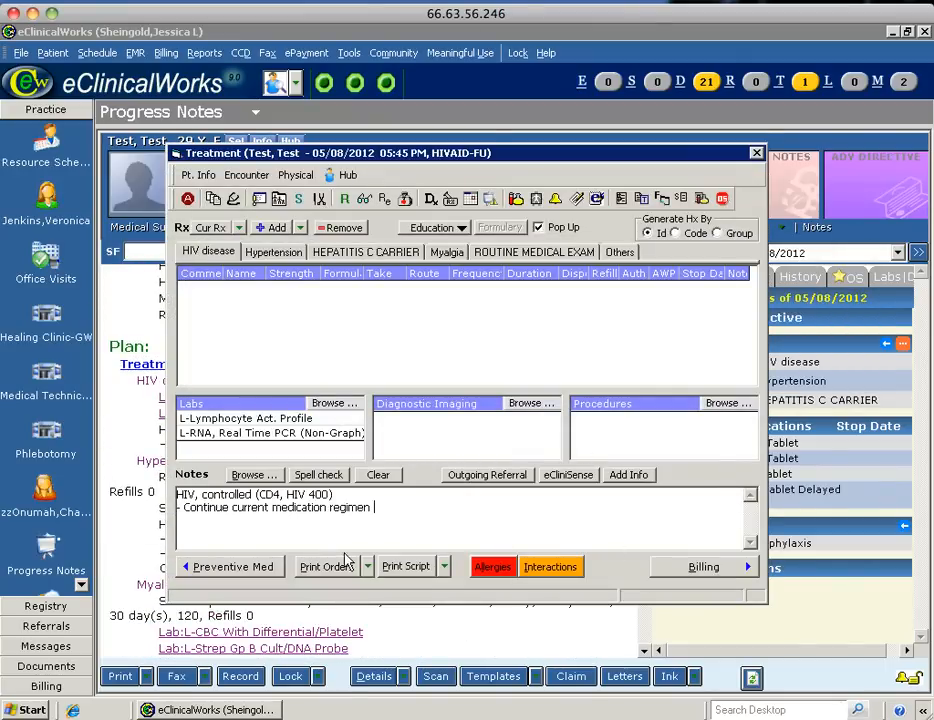
pyautogui.click(620, 251)
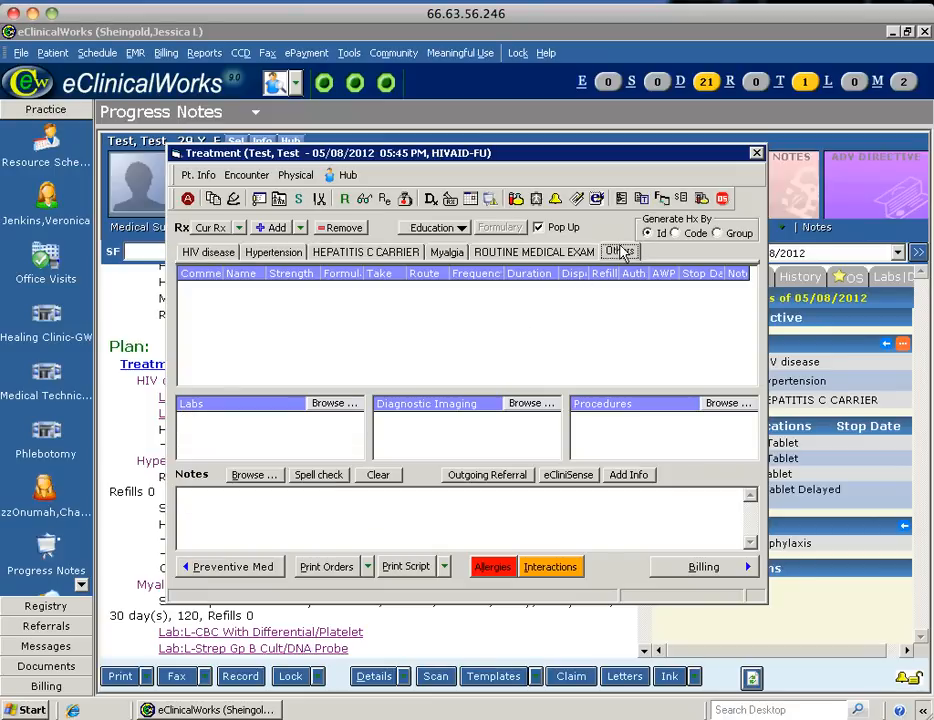
pyautogui.click(294, 511)
pyautogui.hotkey('ctrl', 'v')
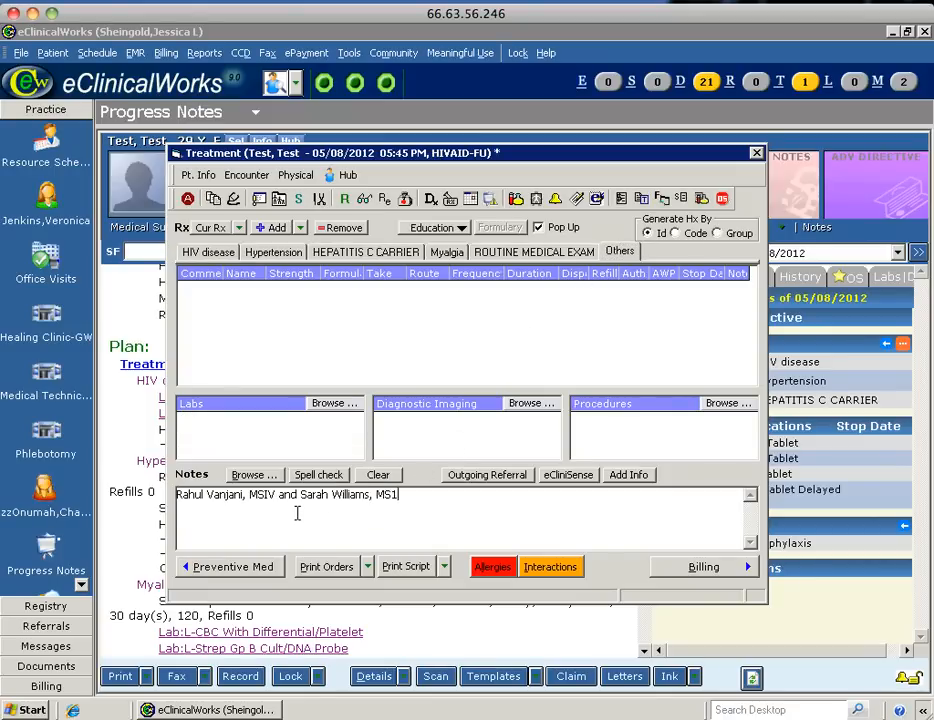
pyautogui.click(757, 155)
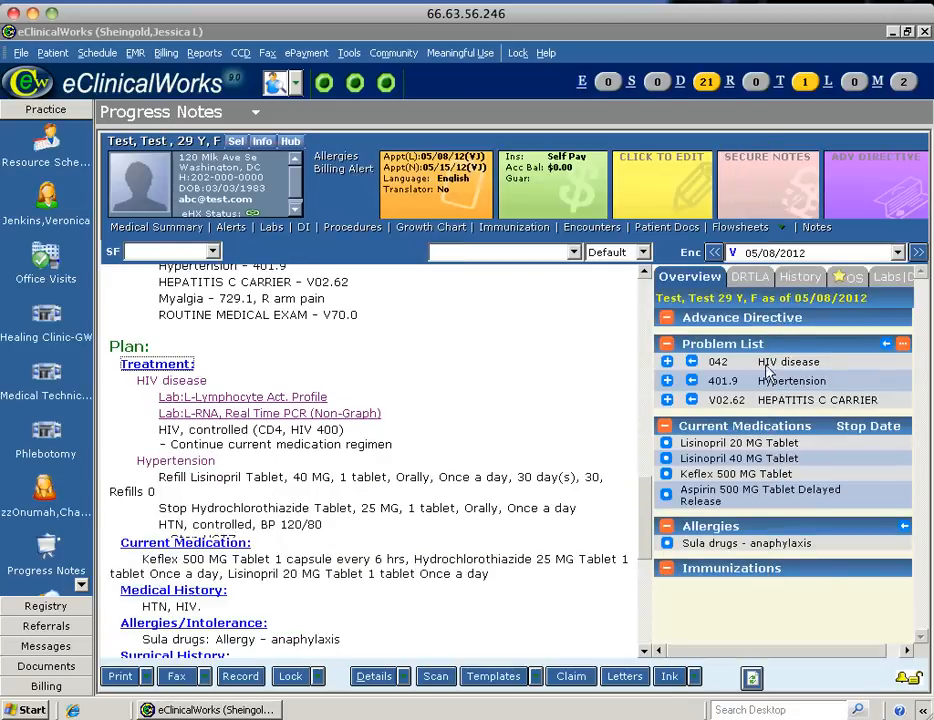
pyautogui.moveTo(645, 515); pyautogui.dragTo(647, 573)
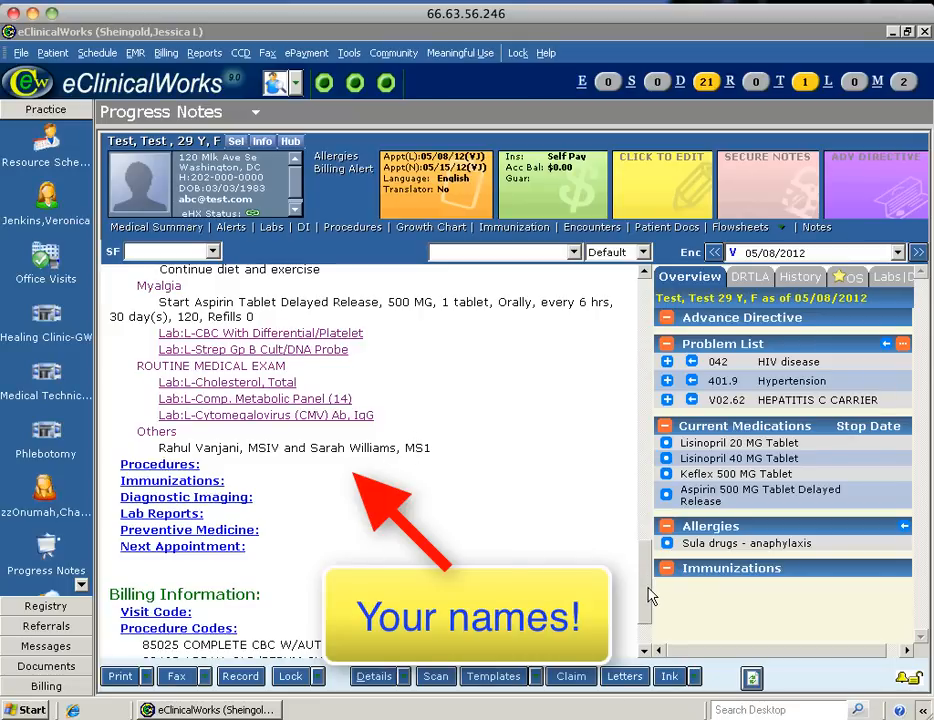
pyautogui.scroll(10, 648, 596)
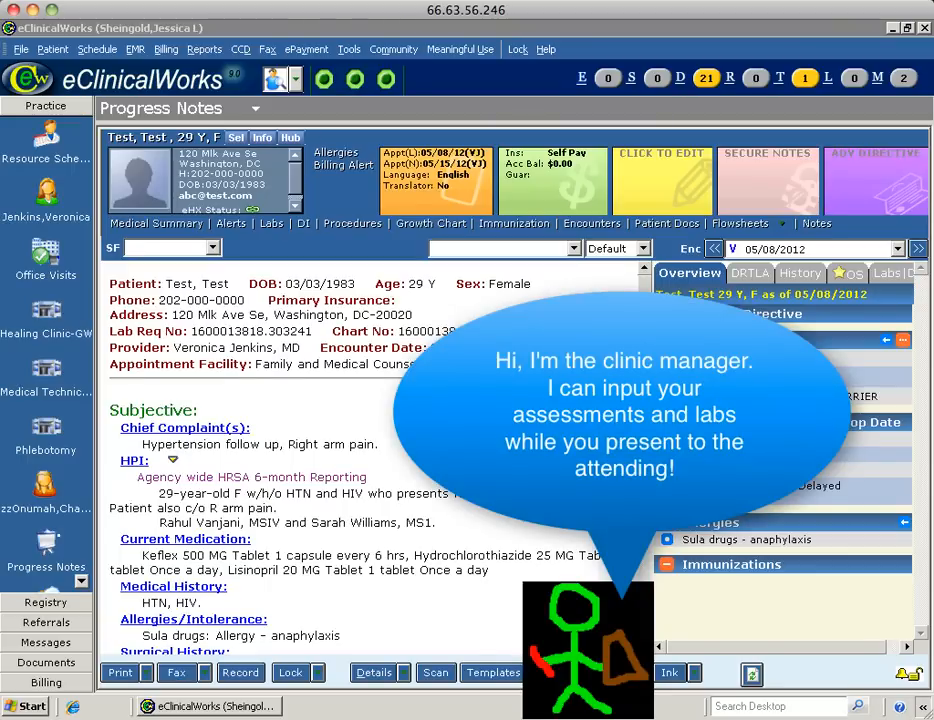
pyautogui.scroll(-3, 370, 460)
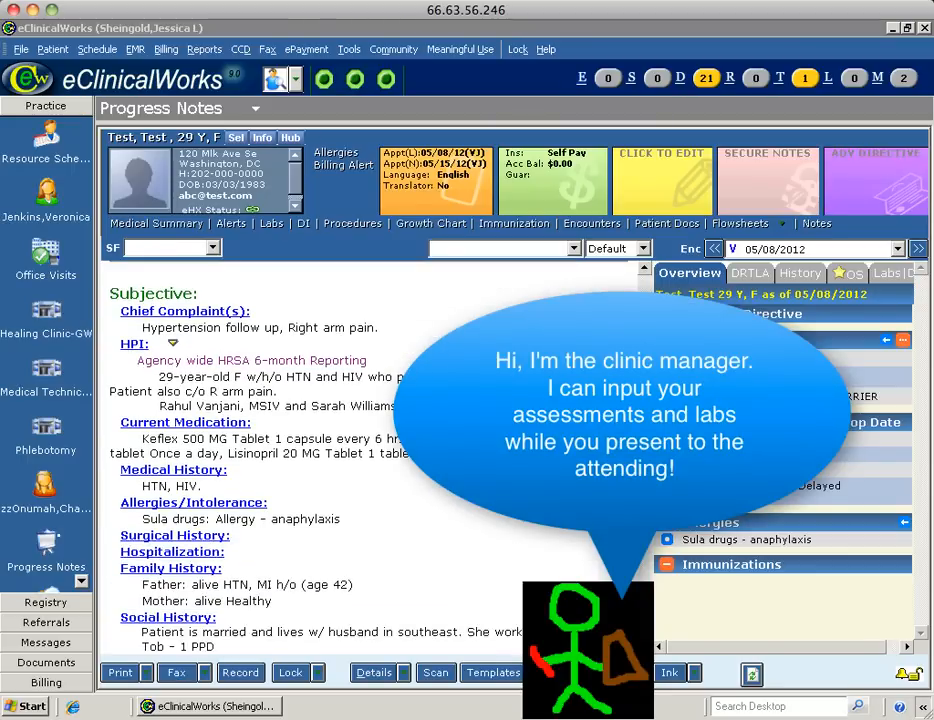
pyautogui.scroll(-15, 370, 460)
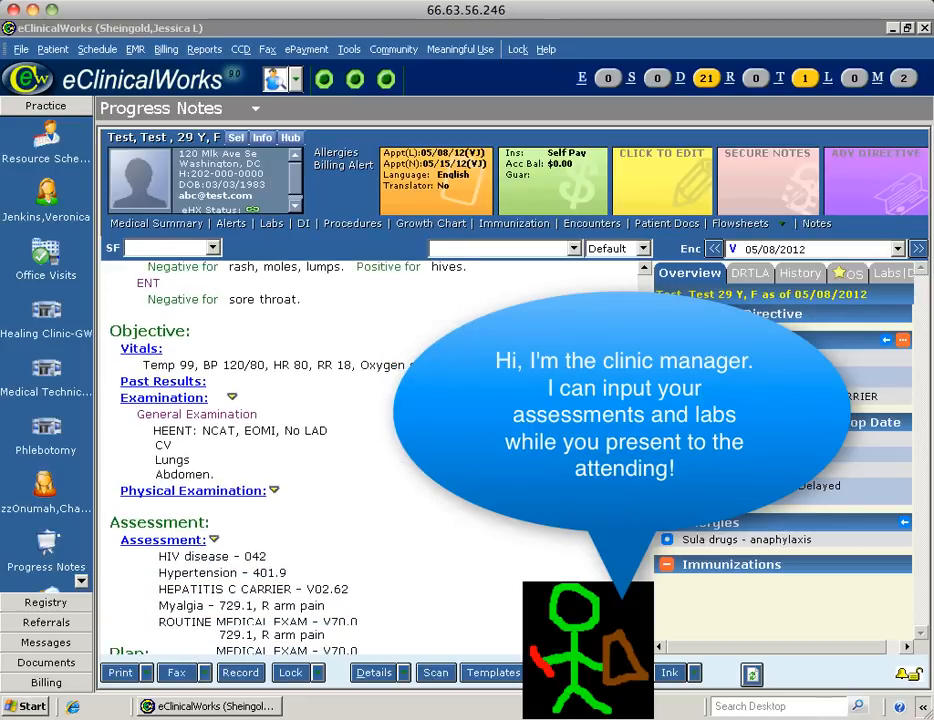
pyautogui.scroll(-2, 200, 420)
pyautogui.scroll(1, 200, 420)
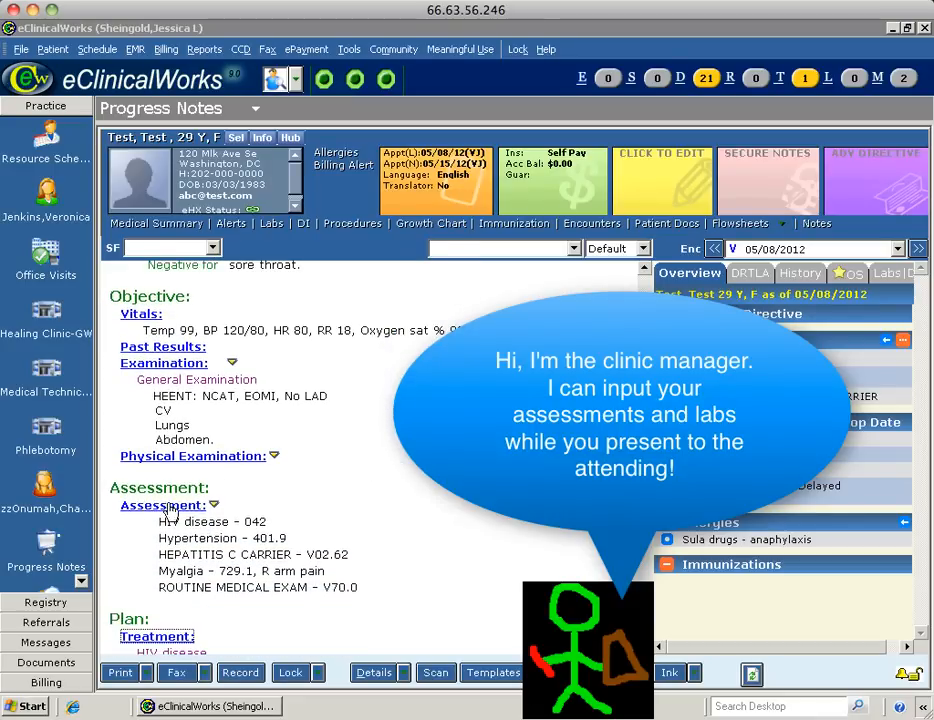